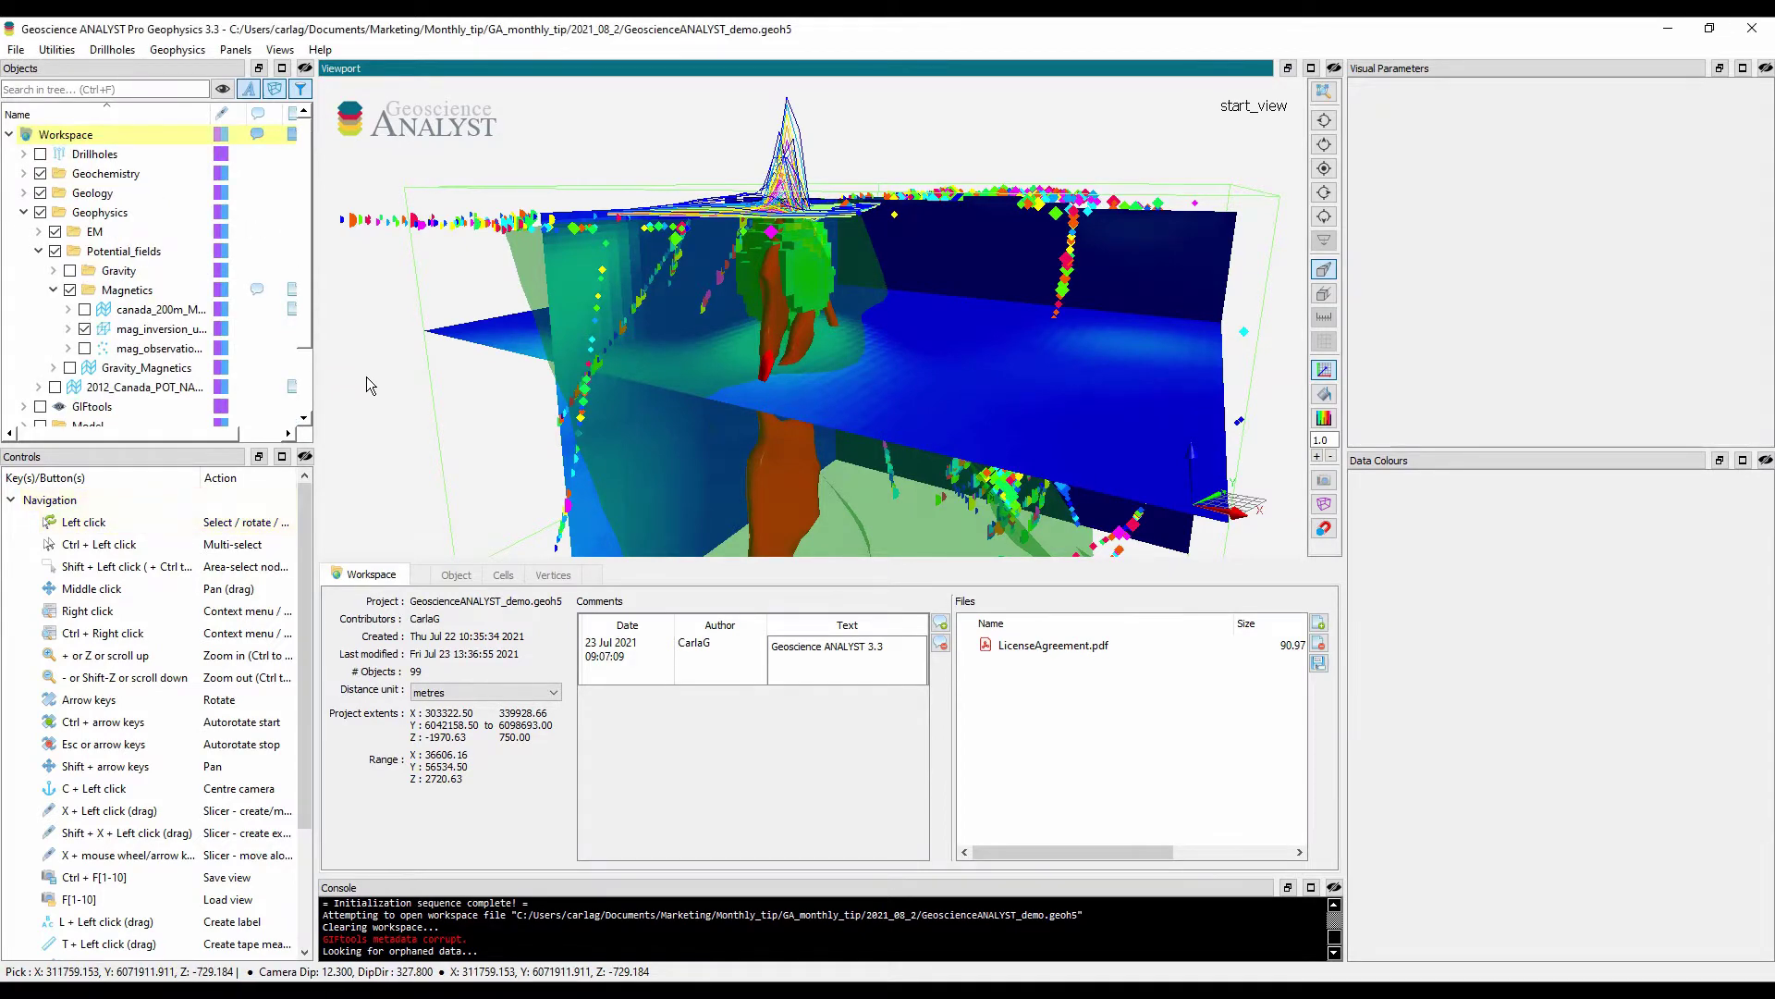
- Show only the Drillholes group and centre it in the 3D view
{"action": "key", "text": "ctrl+Left"}
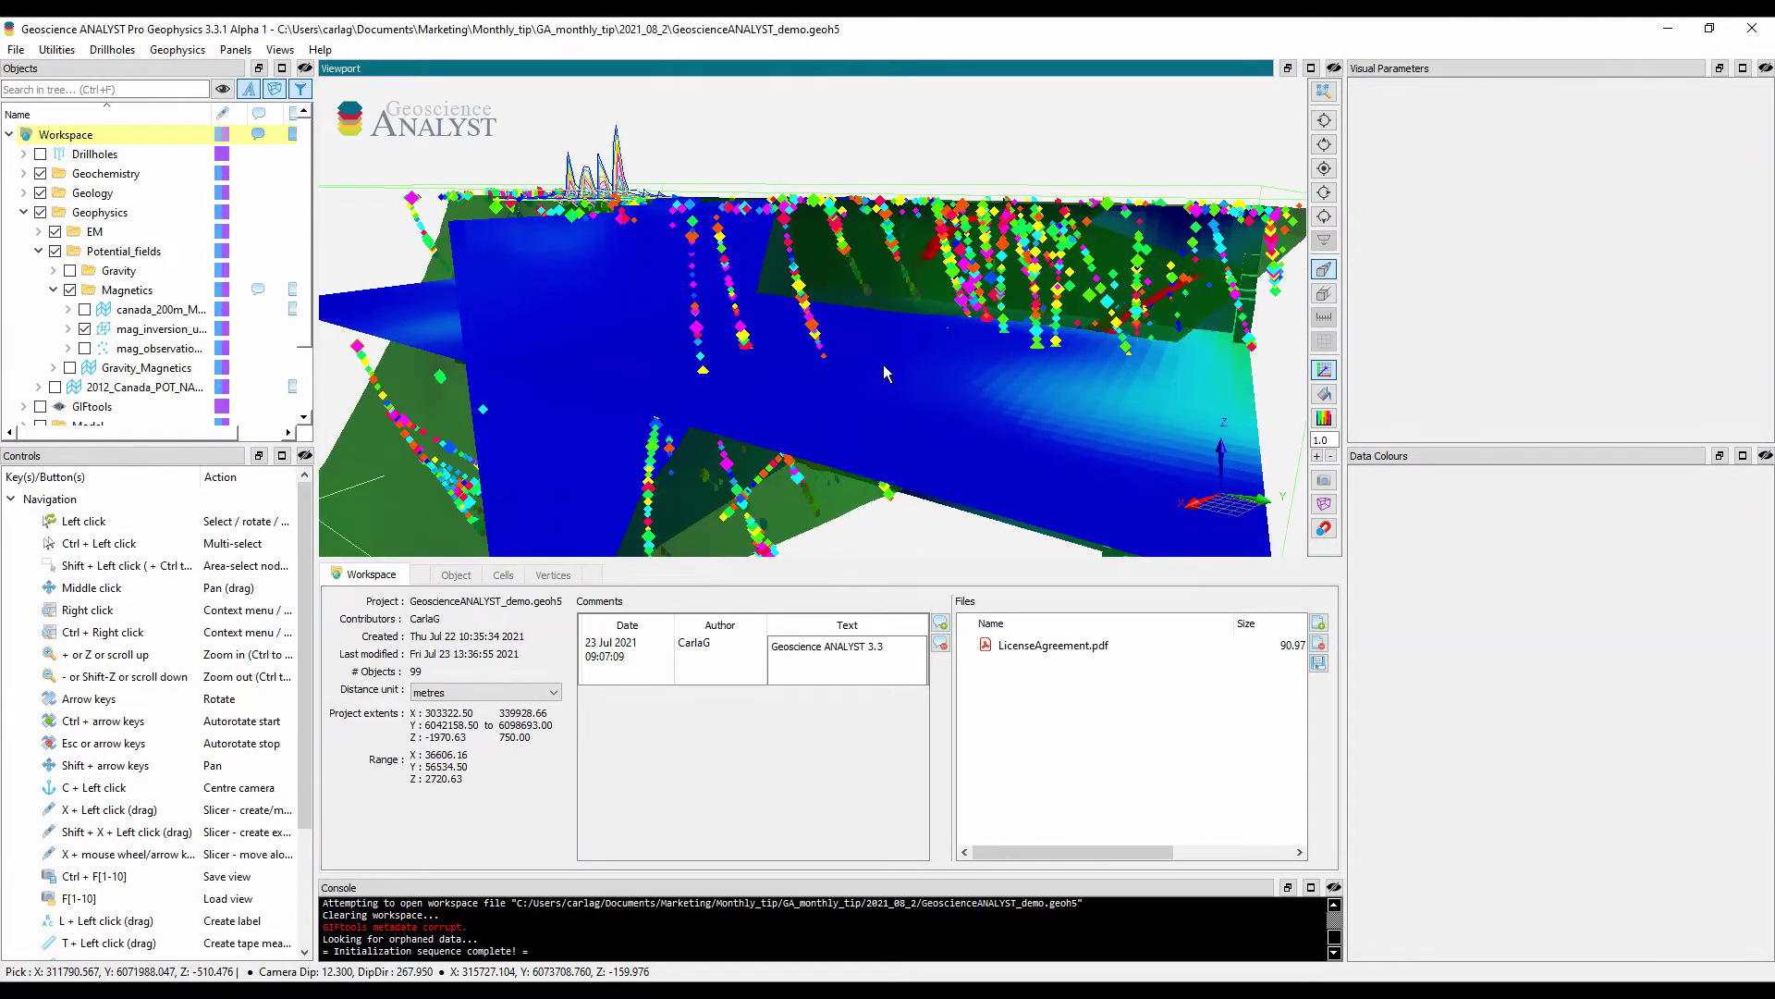
{"action": "left_click_drag", "start_coordinate": [884, 364], "coordinate": [893, 408]}
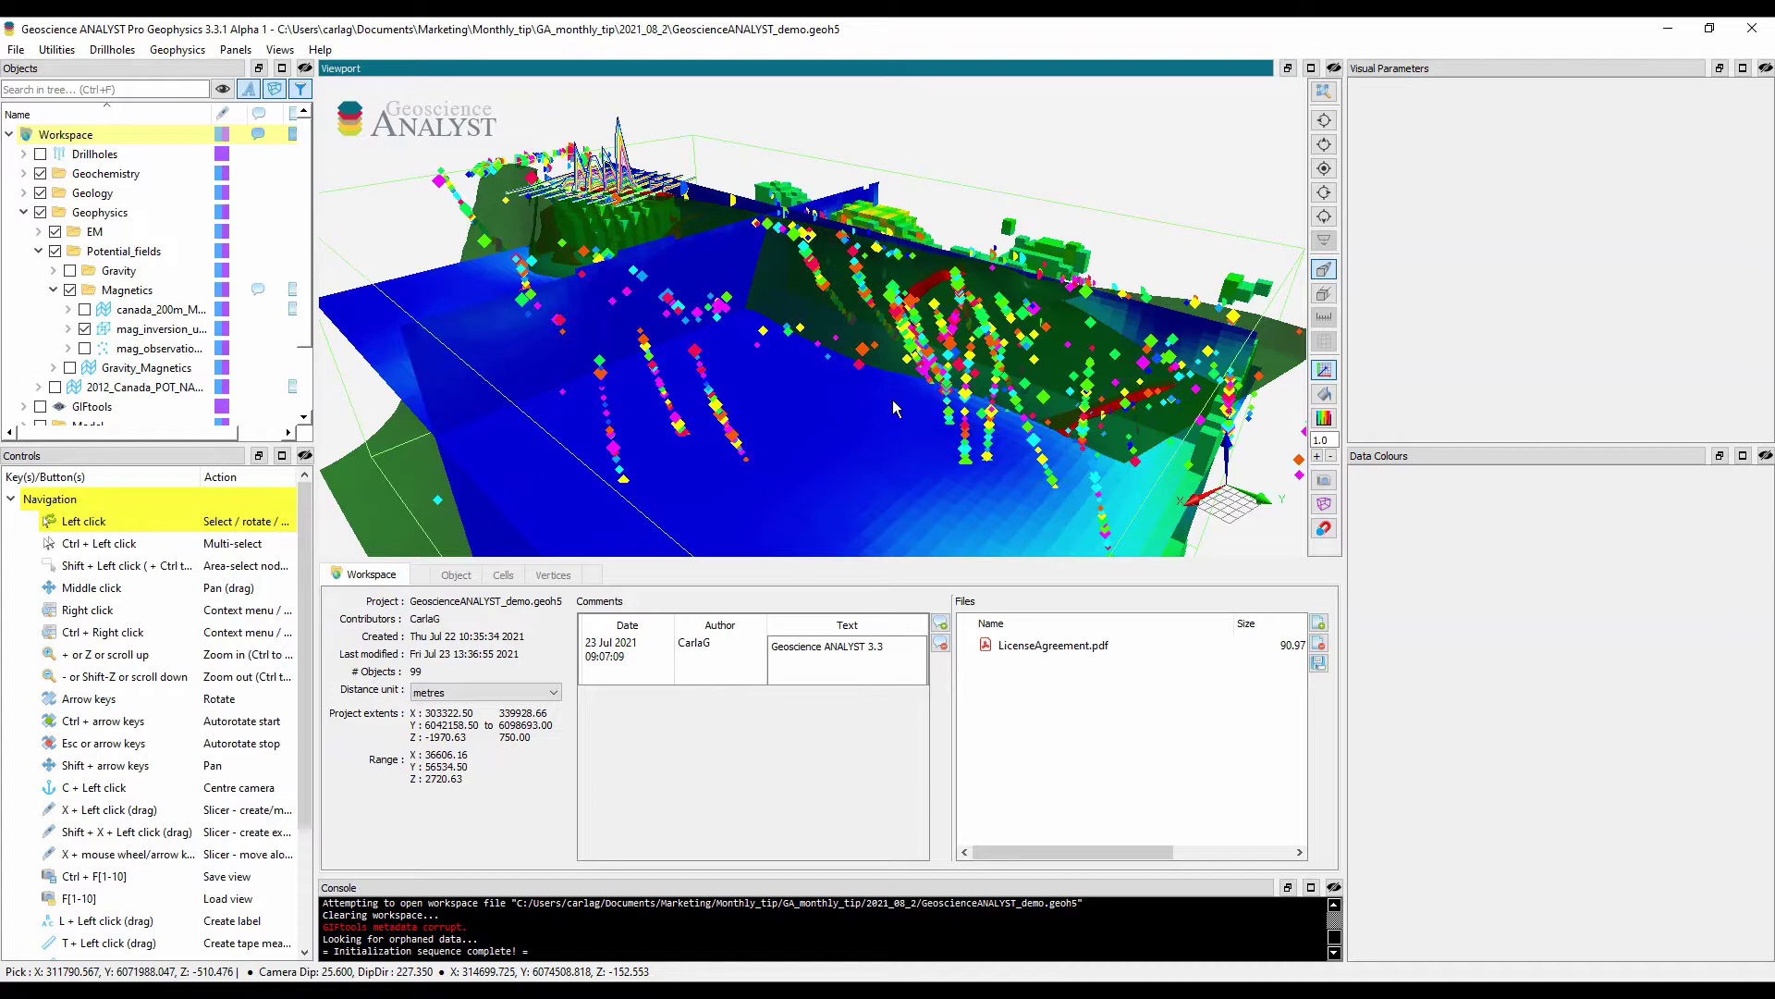
{"action": "left_click_drag", "start_coordinate": [893, 408], "coordinate": [894, 408]}
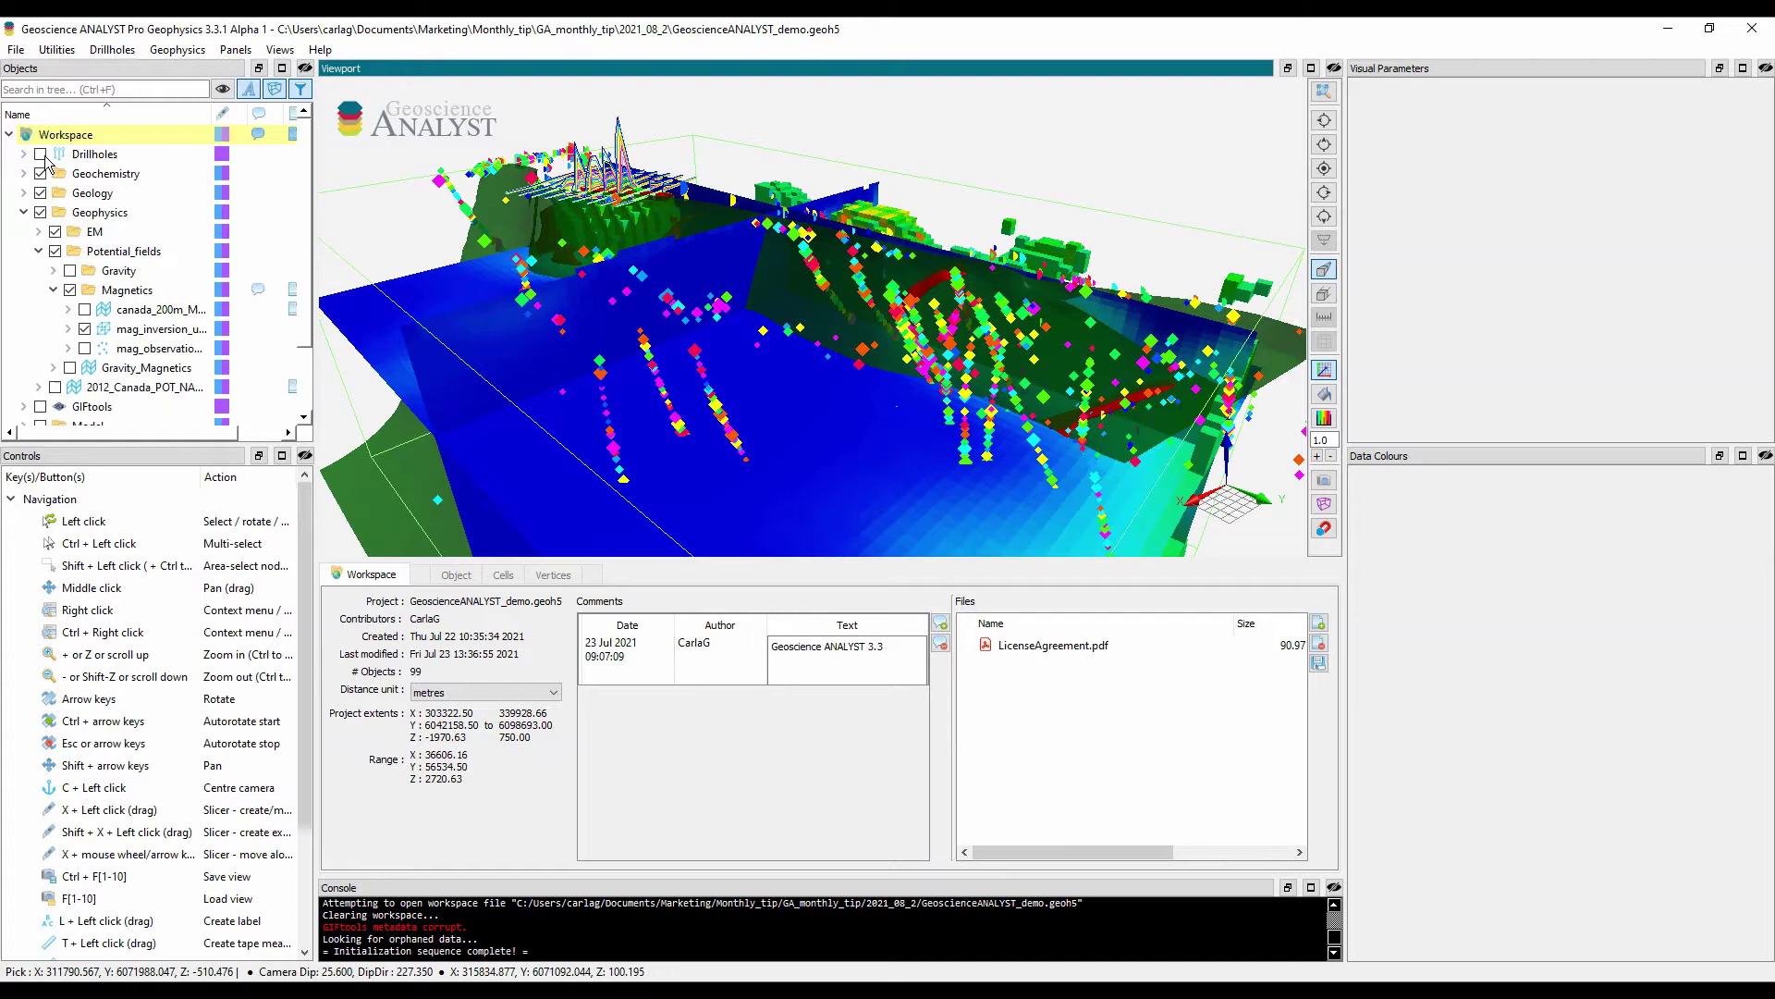
{"action": "left_click", "coordinate": [102, 155]}
{"action": "right_click", "coordinate": [123, 162]}
{"action": "left_click", "coordinate": [175, 176]}
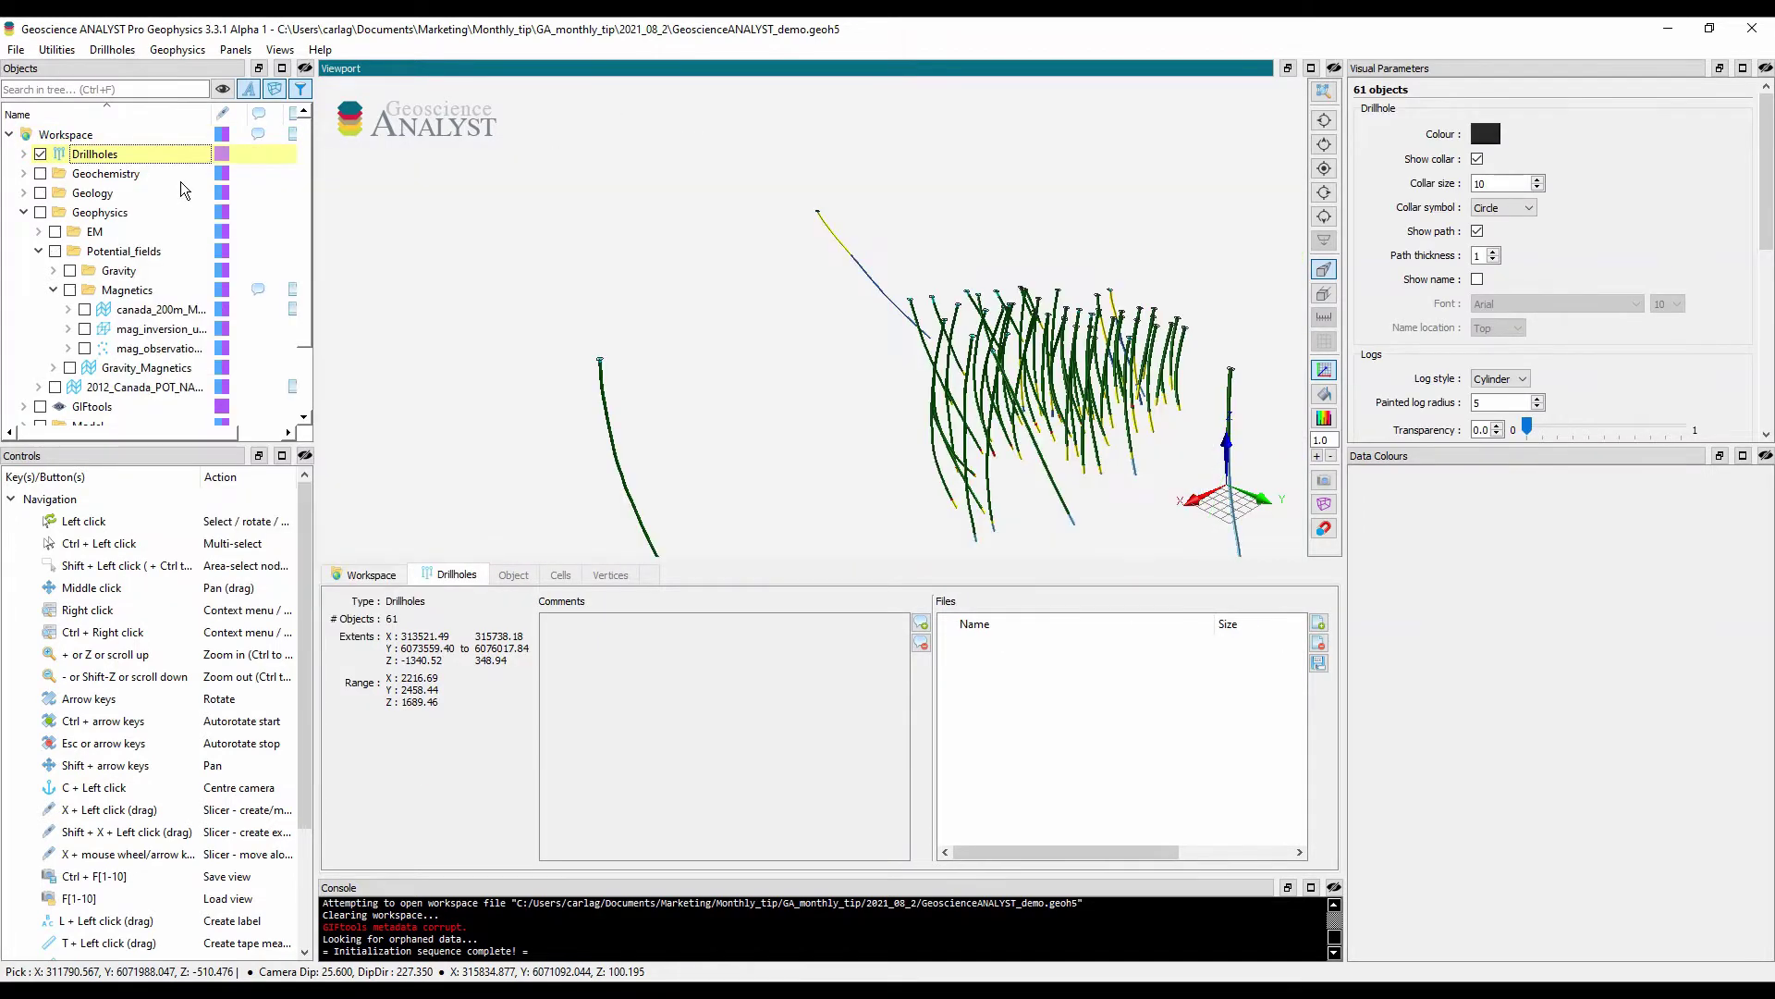
{"action": "left_click_drag", "start_coordinate": [1248, 140], "coordinate": [1062, 237]}
{"action": "middle_click_drag", "start_coordinate": [1062, 238], "coordinate": [902, 364]}
{"action": "scroll", "coordinate": [902, 364], "scroll_direction": "up", "scroll_amount": 5}
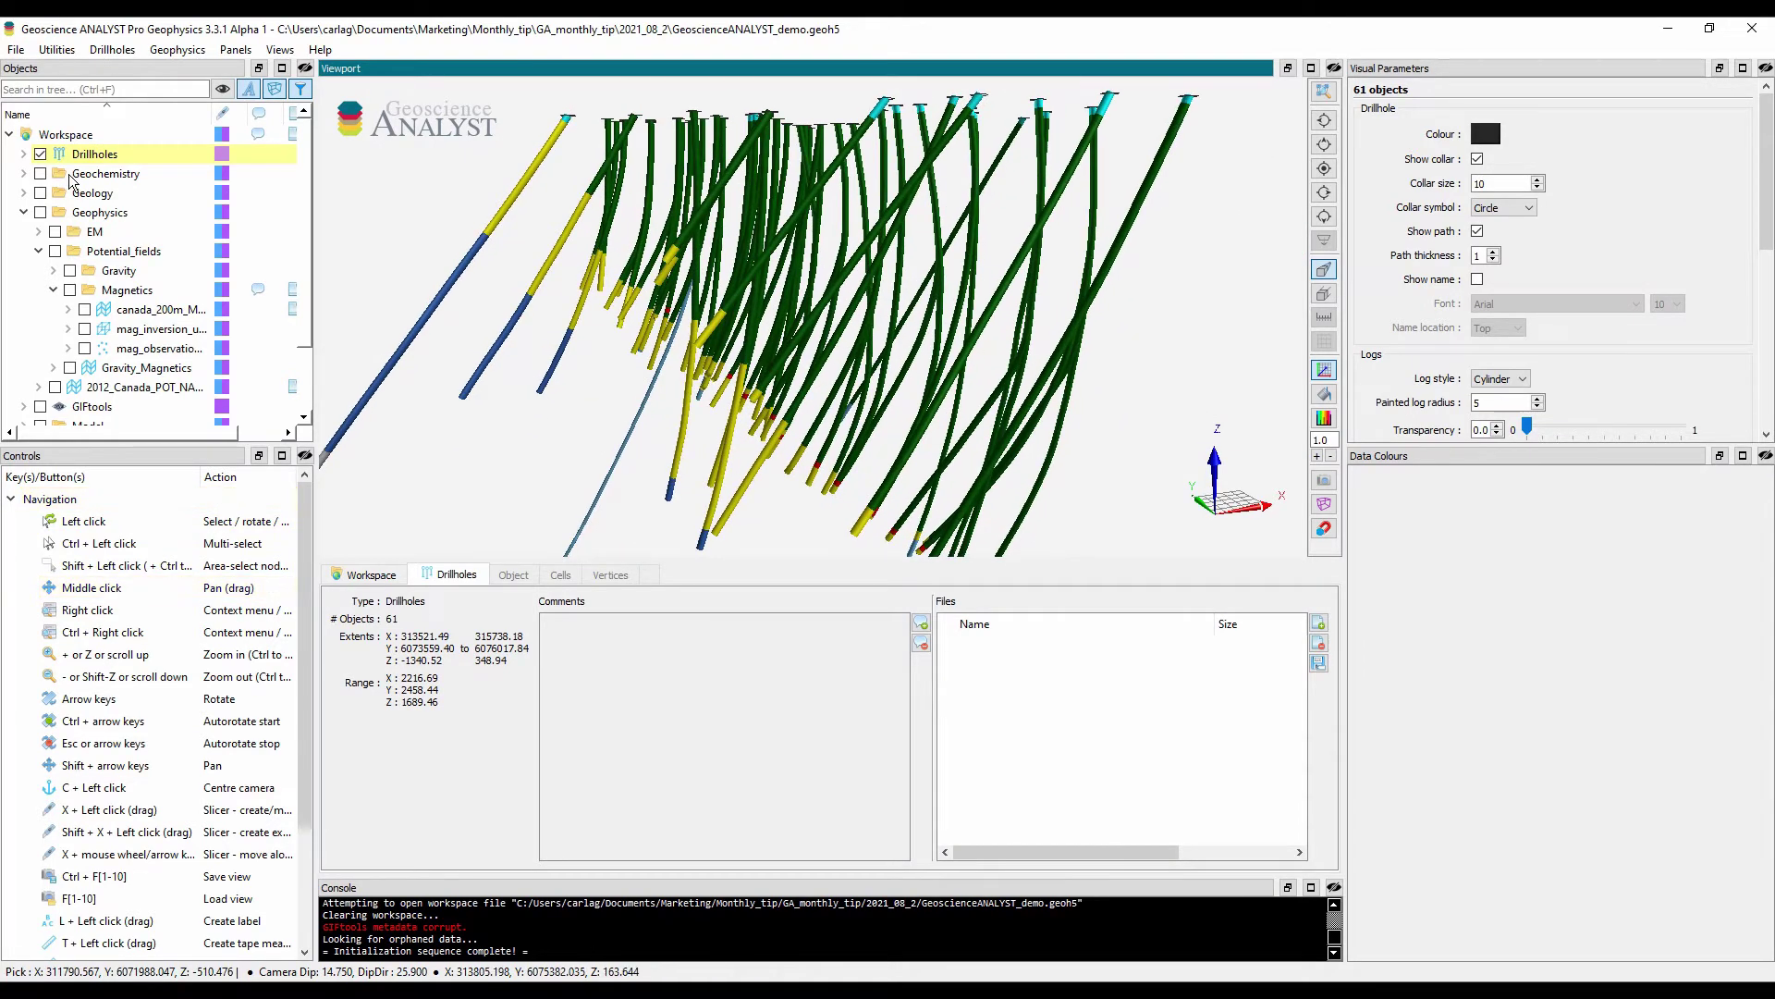
- Select drillhole 4Q15 and display only the 6_Millrock_member and 5_Orebody geology intervals
{"action": "left_click", "coordinate": [24, 155]}
{"action": "left_click", "coordinate": [99, 174]}
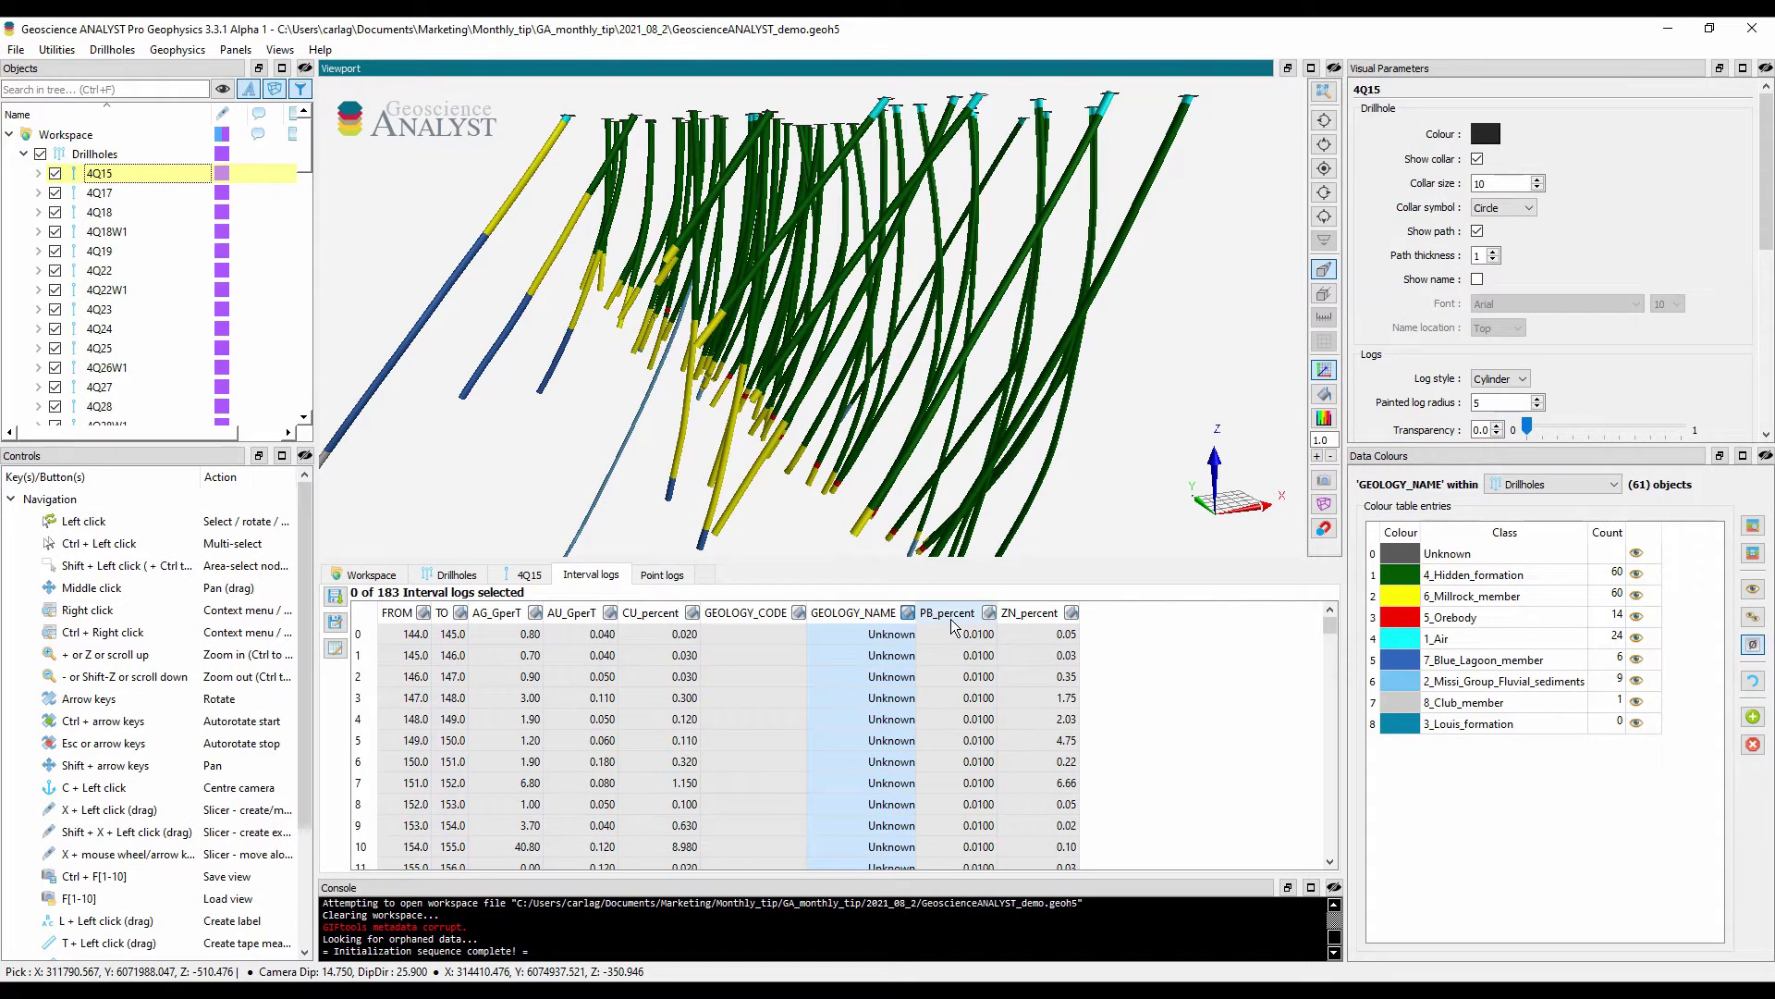
{"action": "left_click", "coordinate": [1377, 599]}
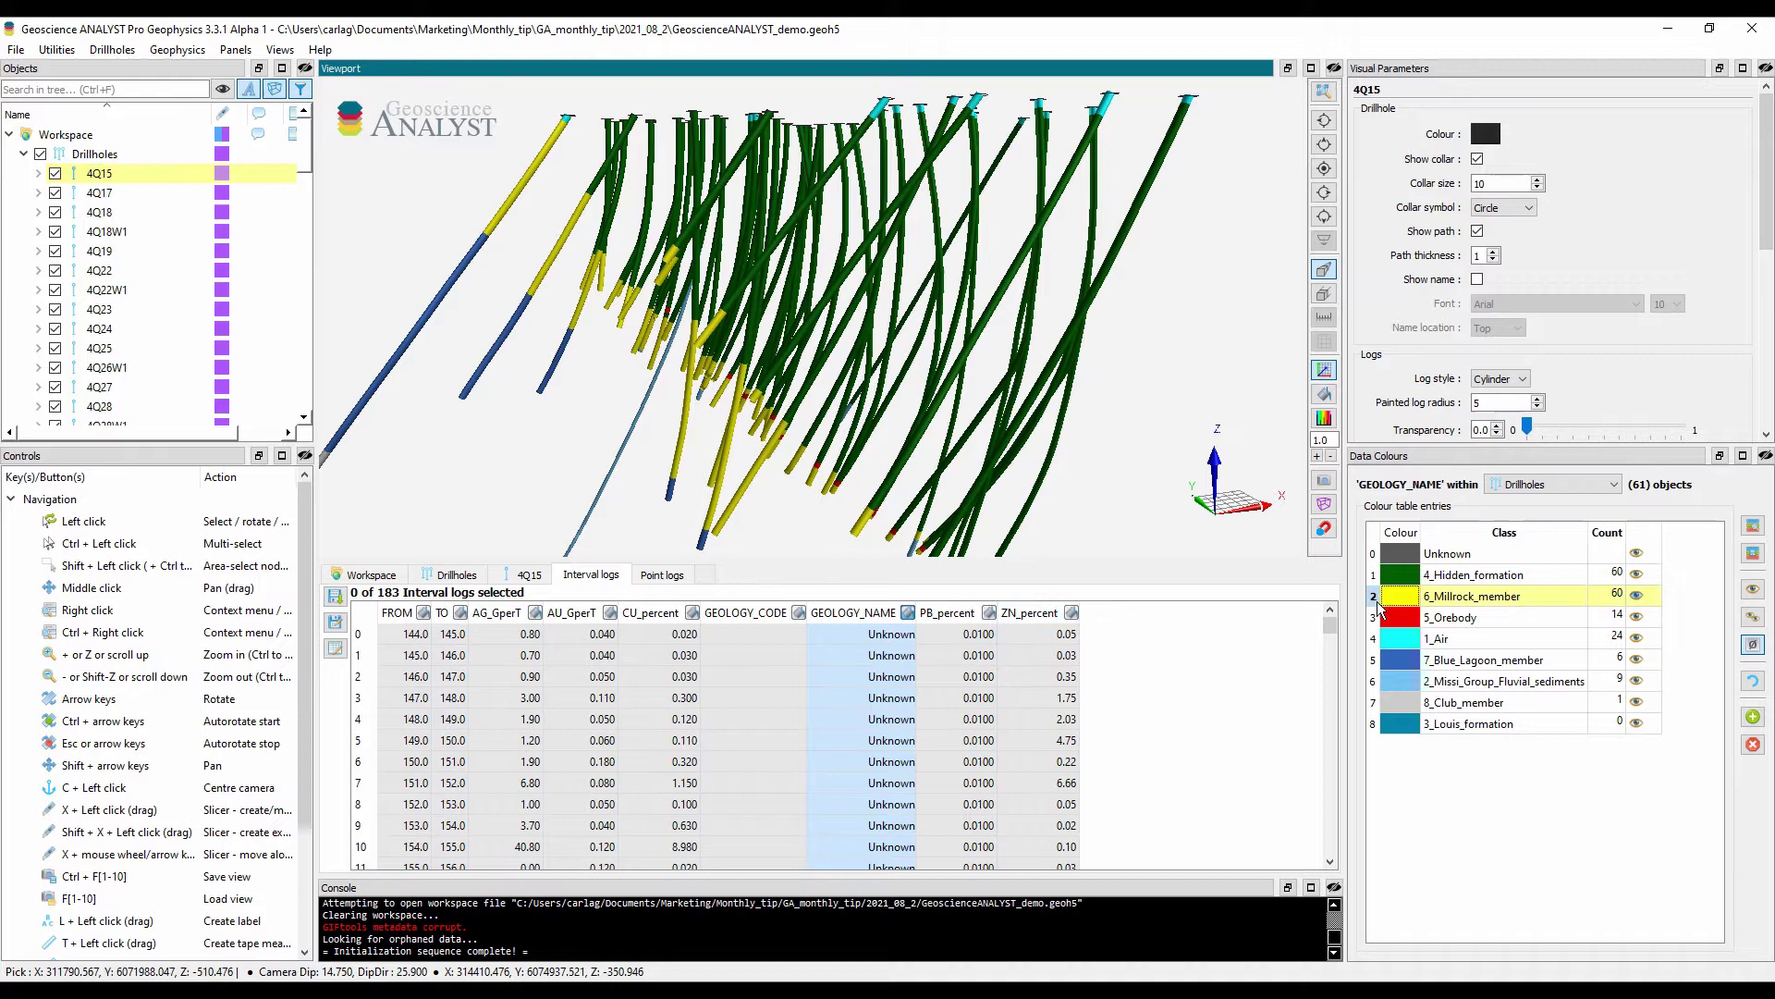
{"action": "left_click", "coordinate": [1756, 596]}
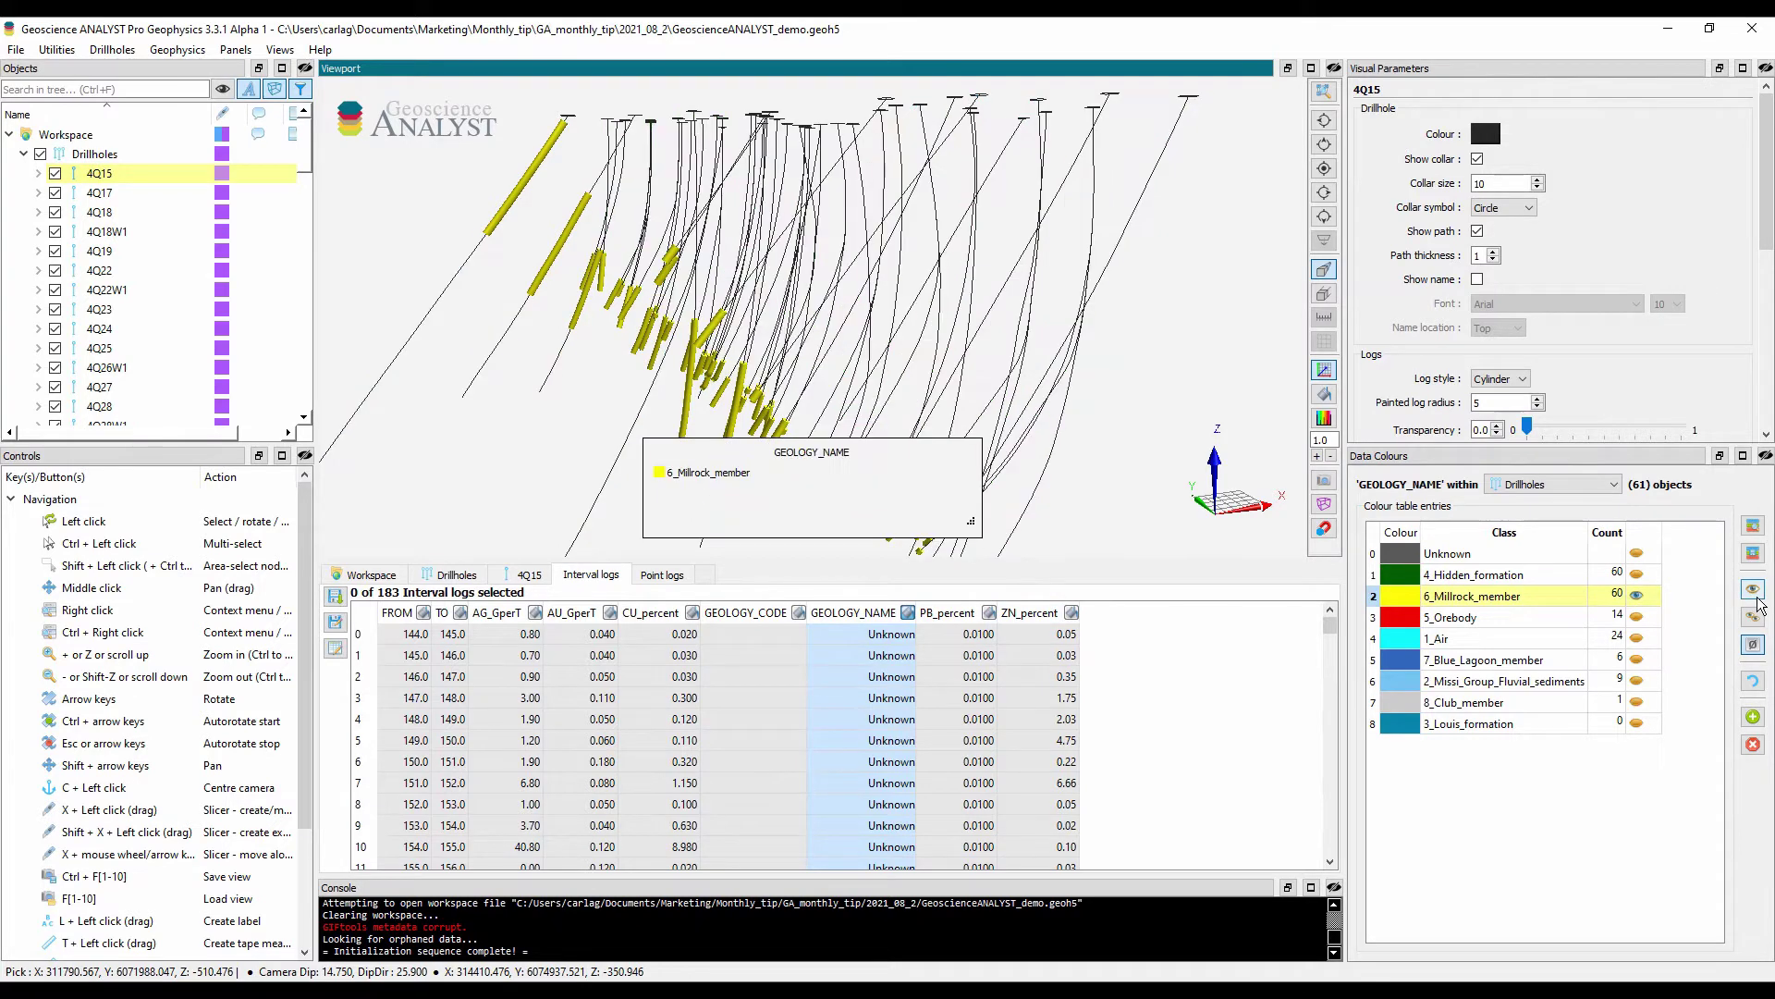
{"action": "left_click", "coordinate": [1634, 618]}
{"action": "left_click", "coordinate": [1635, 619]}
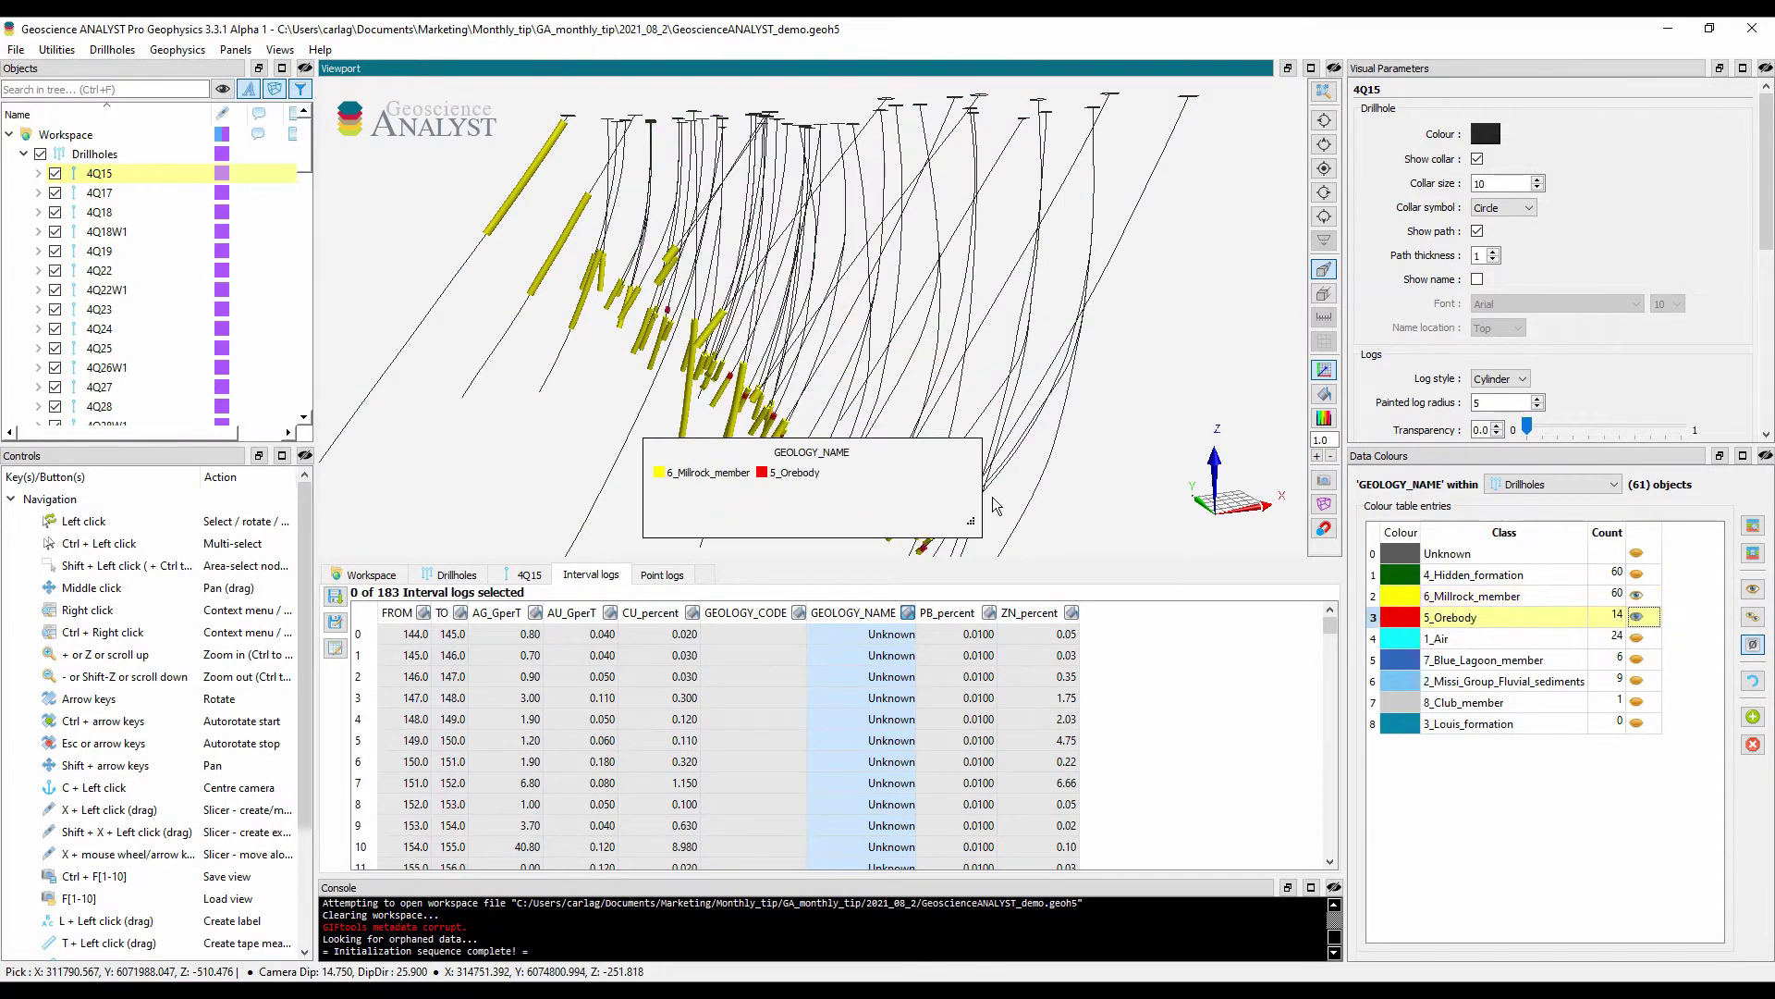
{"action": "left_click_drag", "start_coordinate": [971, 520], "coordinate": [870, 504]}
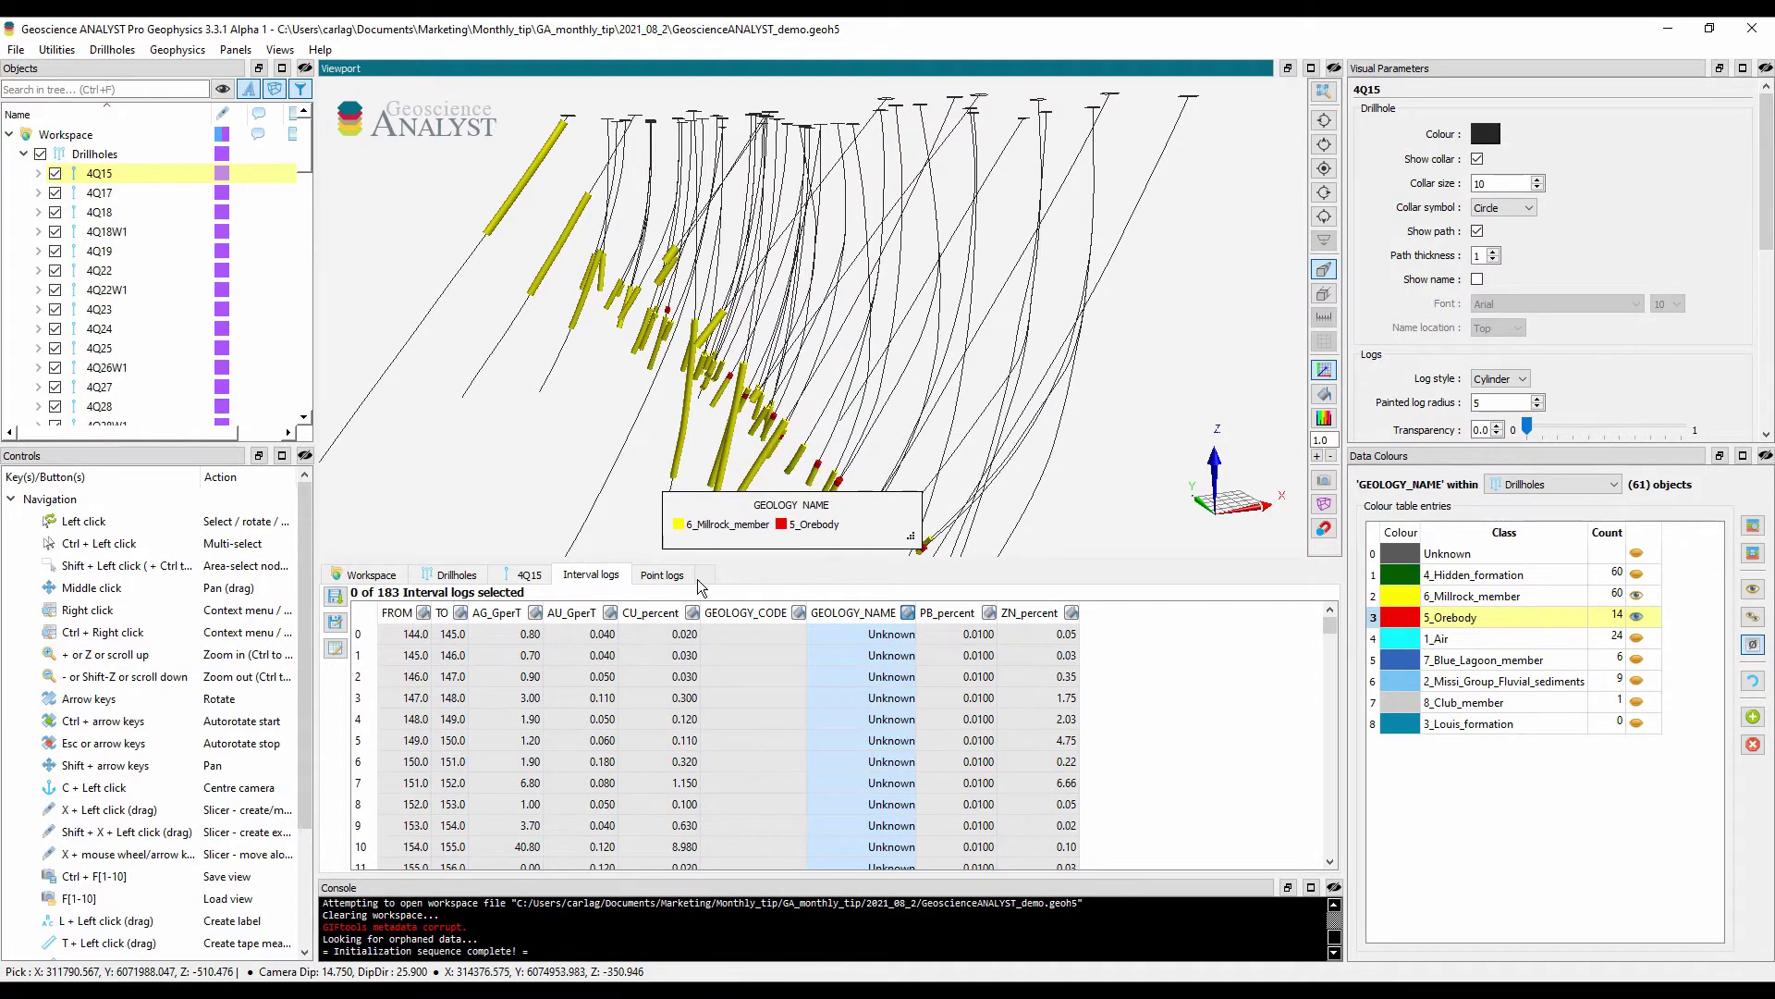
- Colour the drillhole logs by CU_percent and scale them by ZN_percent
{"action": "left_click", "coordinate": [692, 613]}
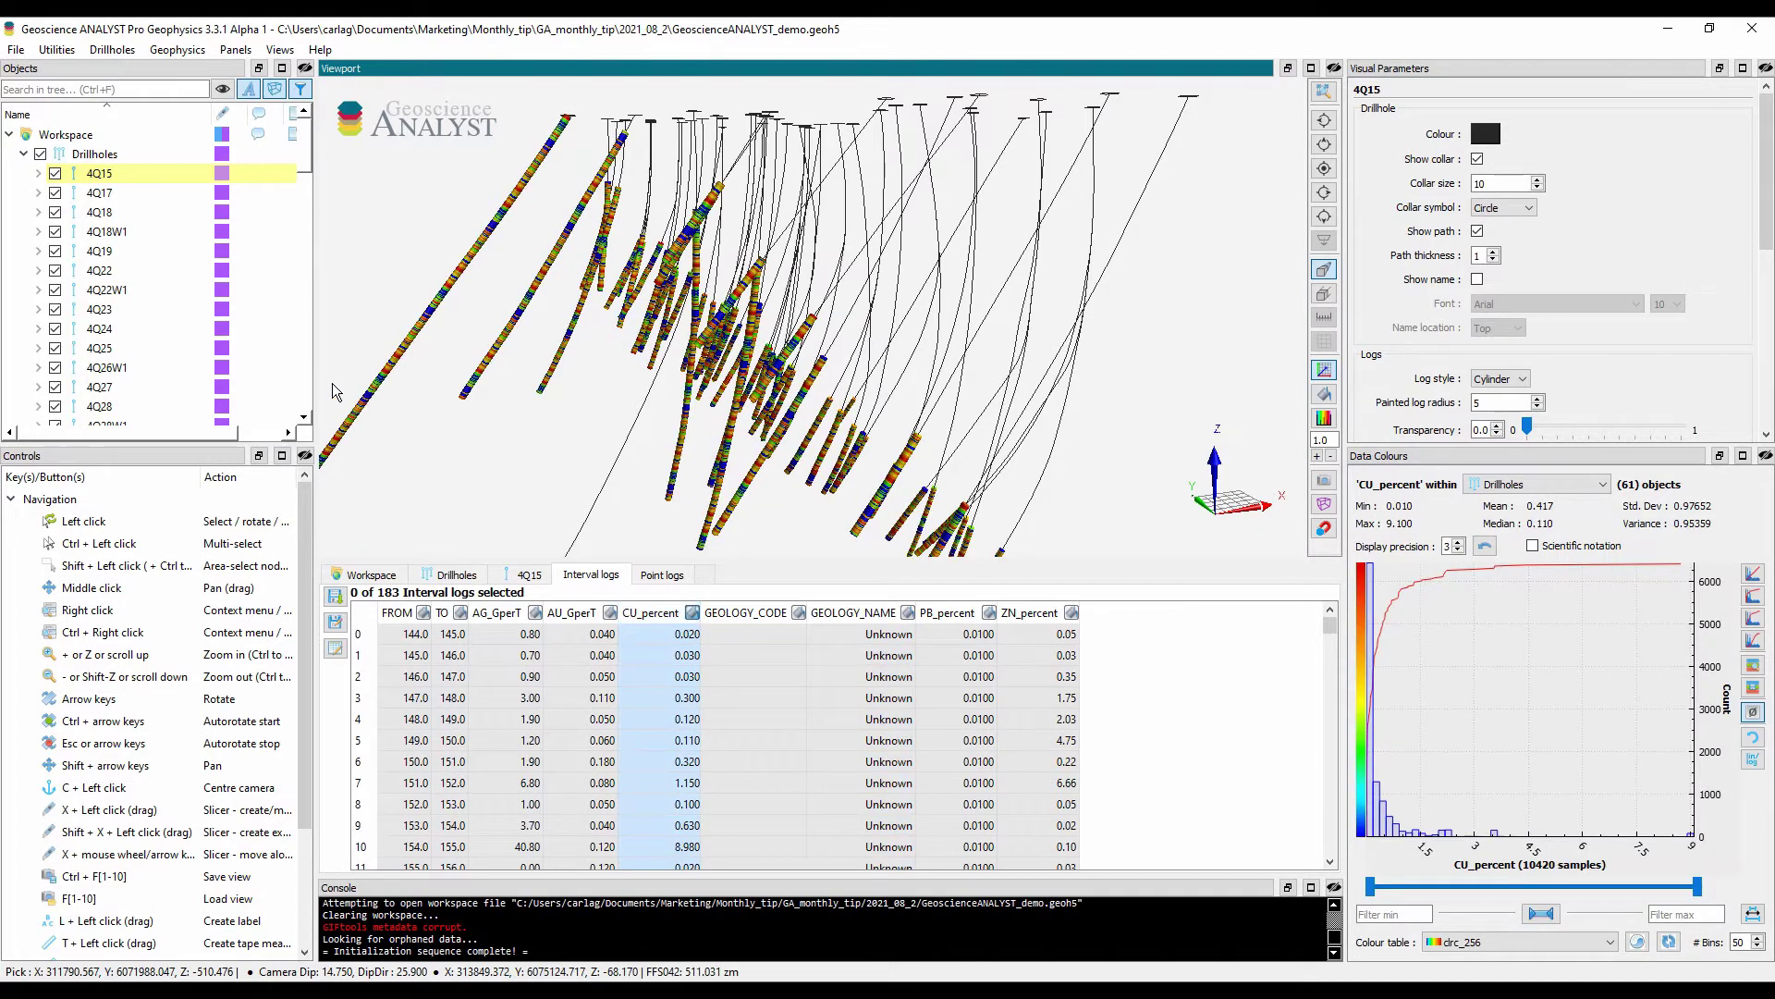
{"action": "left_click", "coordinate": [140, 159]}
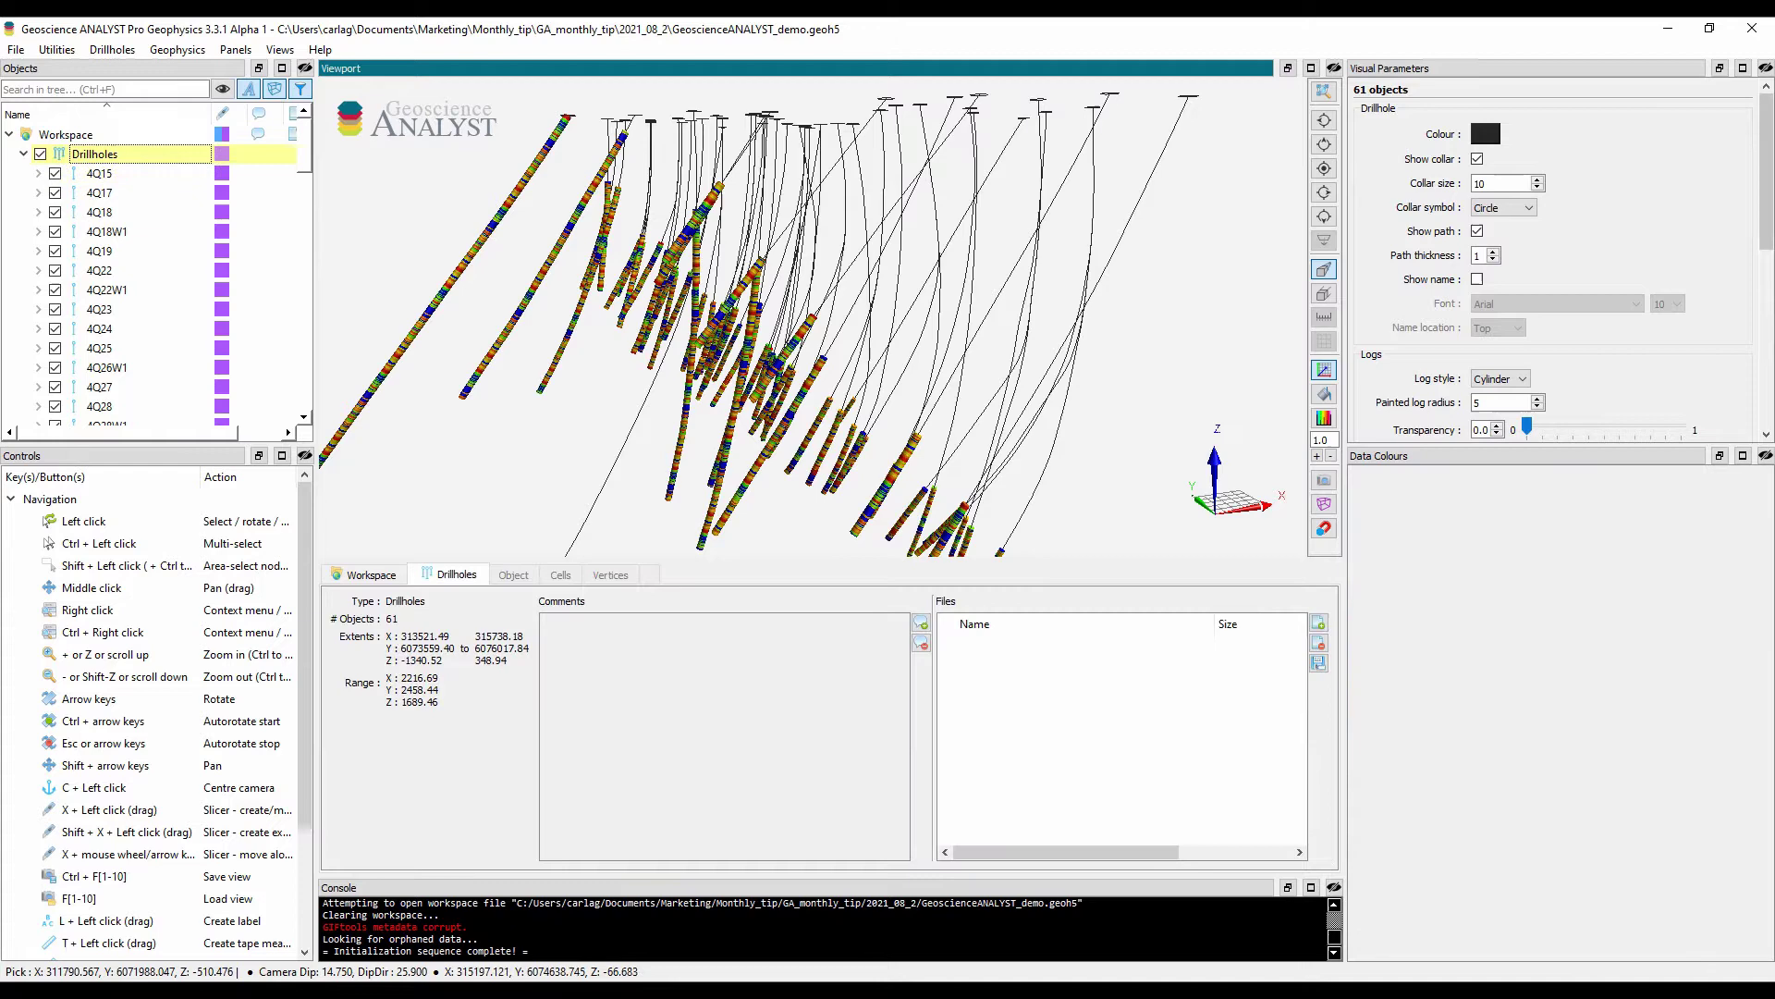
{"action": "scroll", "coordinate": [1521, 330], "scroll_direction": "down", "scroll_amount": 3}
{"action": "left_click", "coordinate": [1476, 339]}
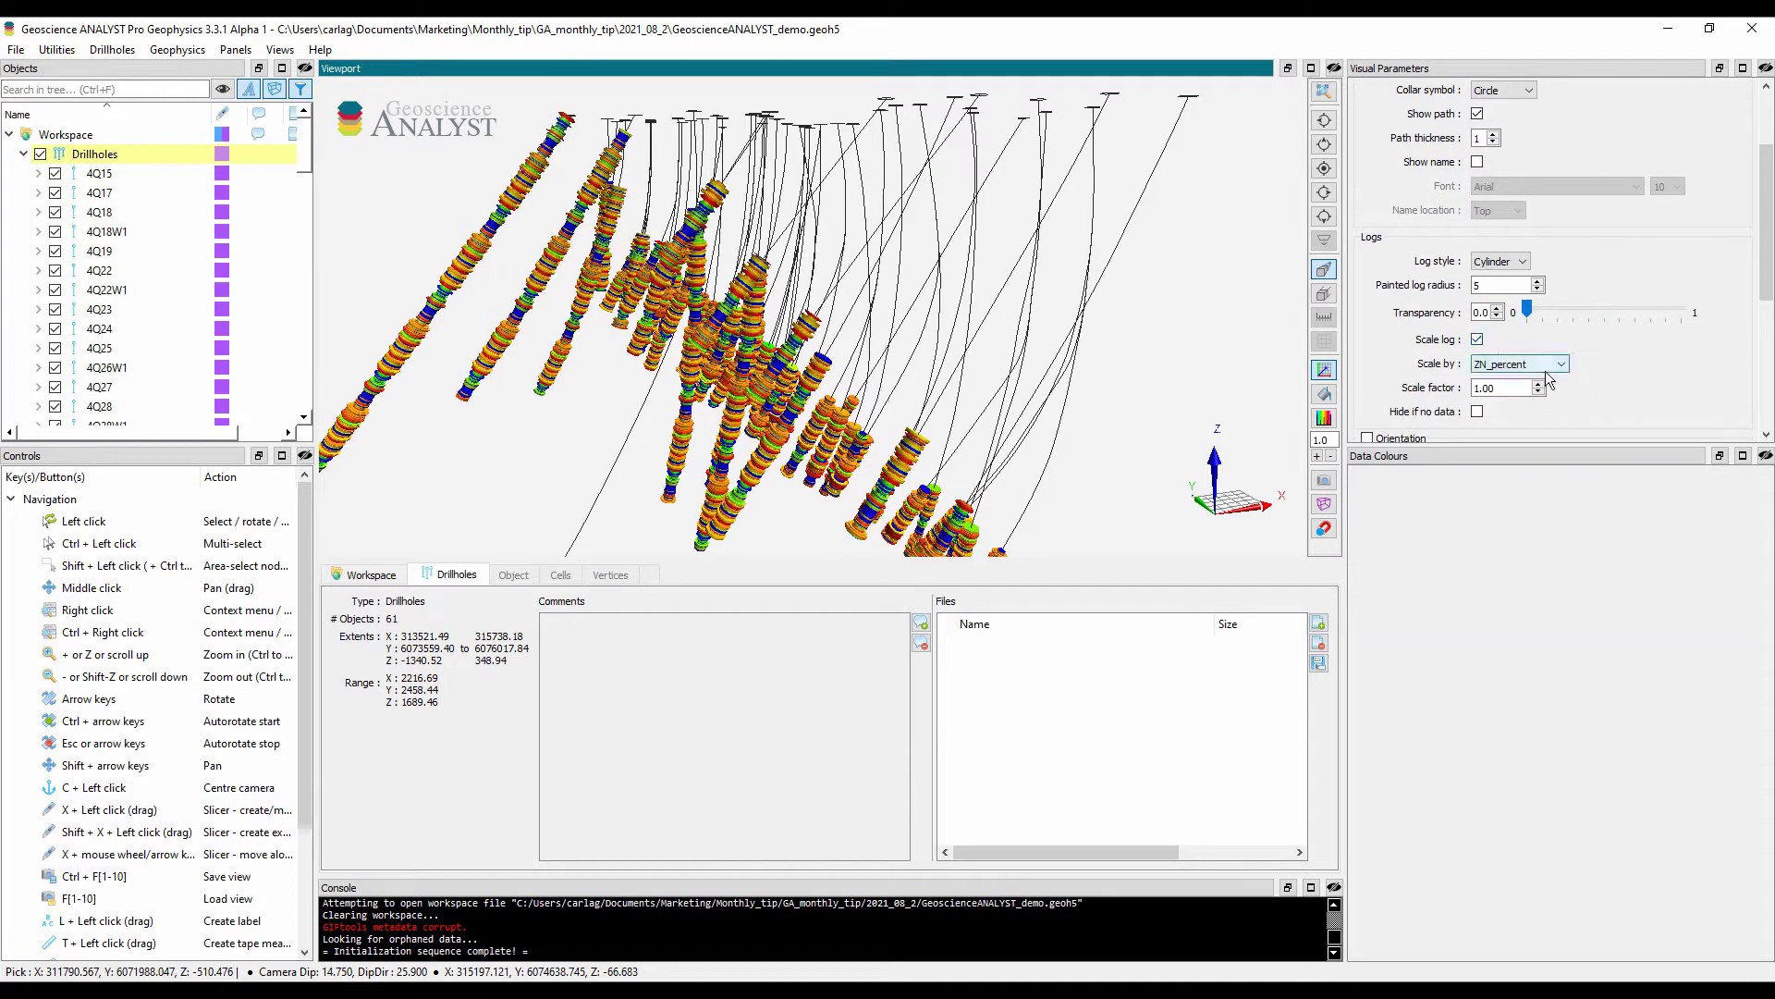
{"action": "scroll", "coordinate": [895, 415], "scroll_direction": "up", "scroll_amount": 5}
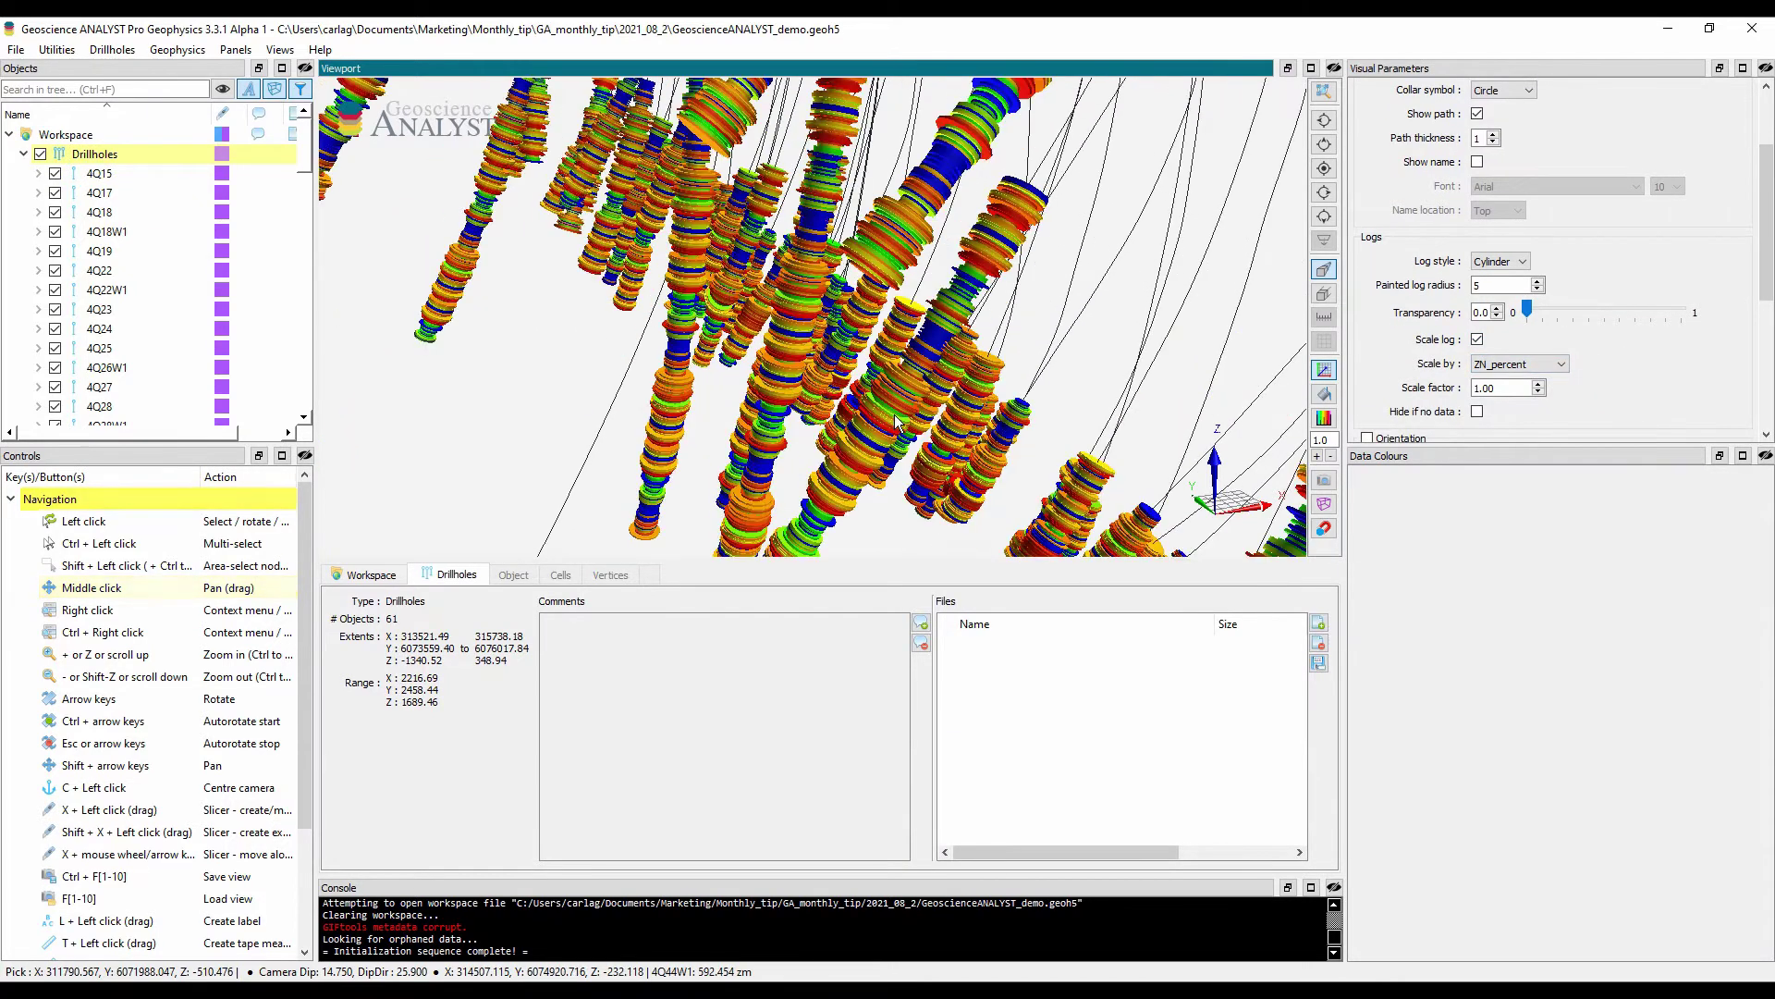
- Show drillhole 4Q62 alone
{"action": "scroll", "coordinate": [119, 270], "scroll_direction": "down", "scroll_amount": 10}
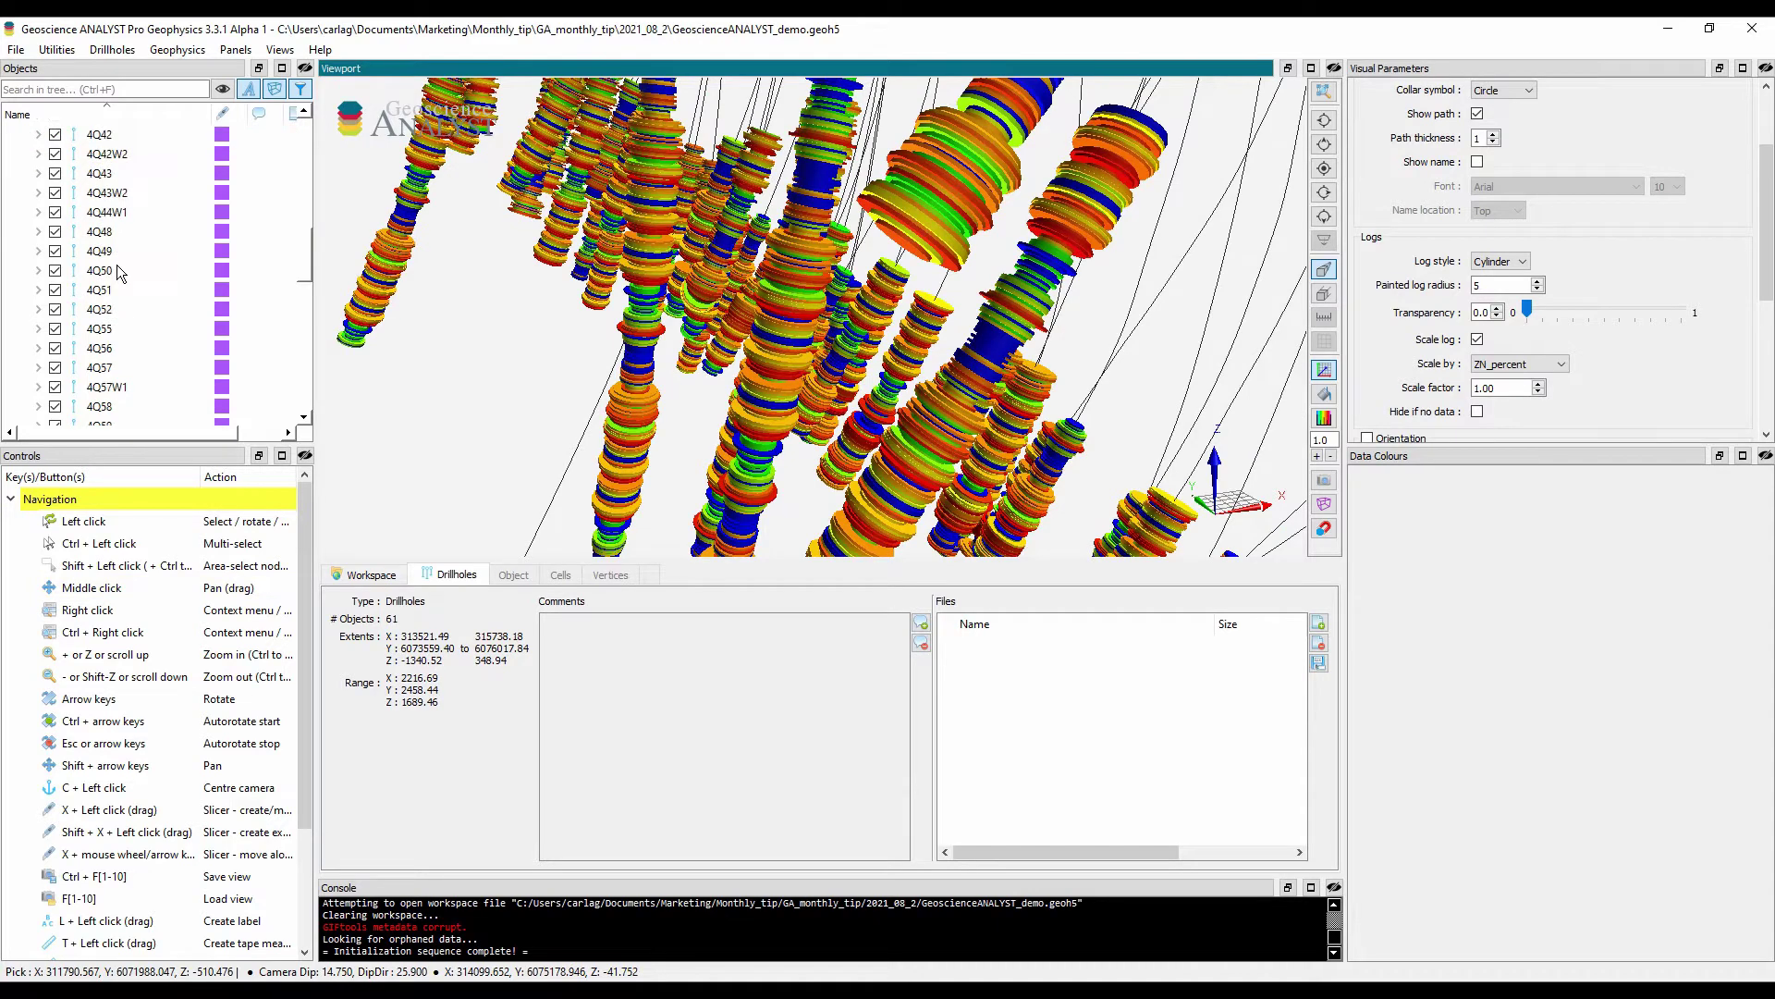
{"action": "left_click", "coordinate": [119, 349]}
{"action": "right_click", "coordinate": [118, 349]}
{"action": "left_click", "coordinate": [198, 363]}
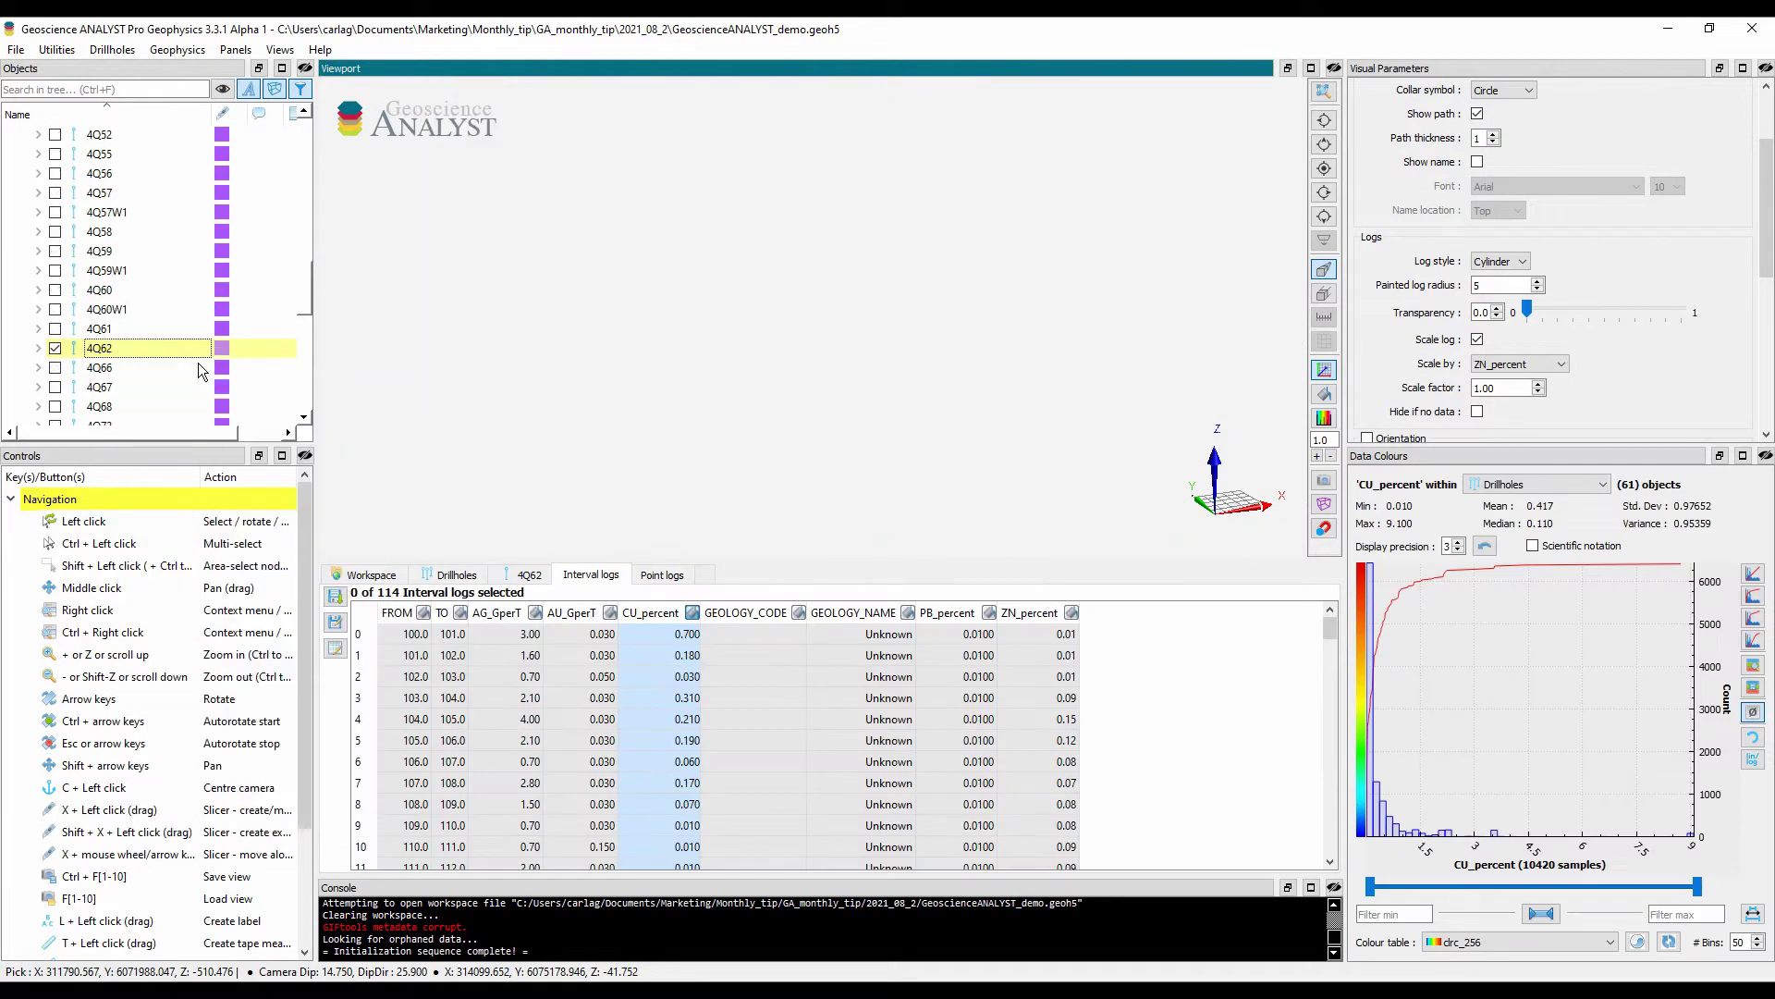
- Stop CU_percent colouring, draw Density, MagSusc and CU_percent profiles, and collapse Drillholes
{"action": "left_click", "coordinate": [652, 612]}
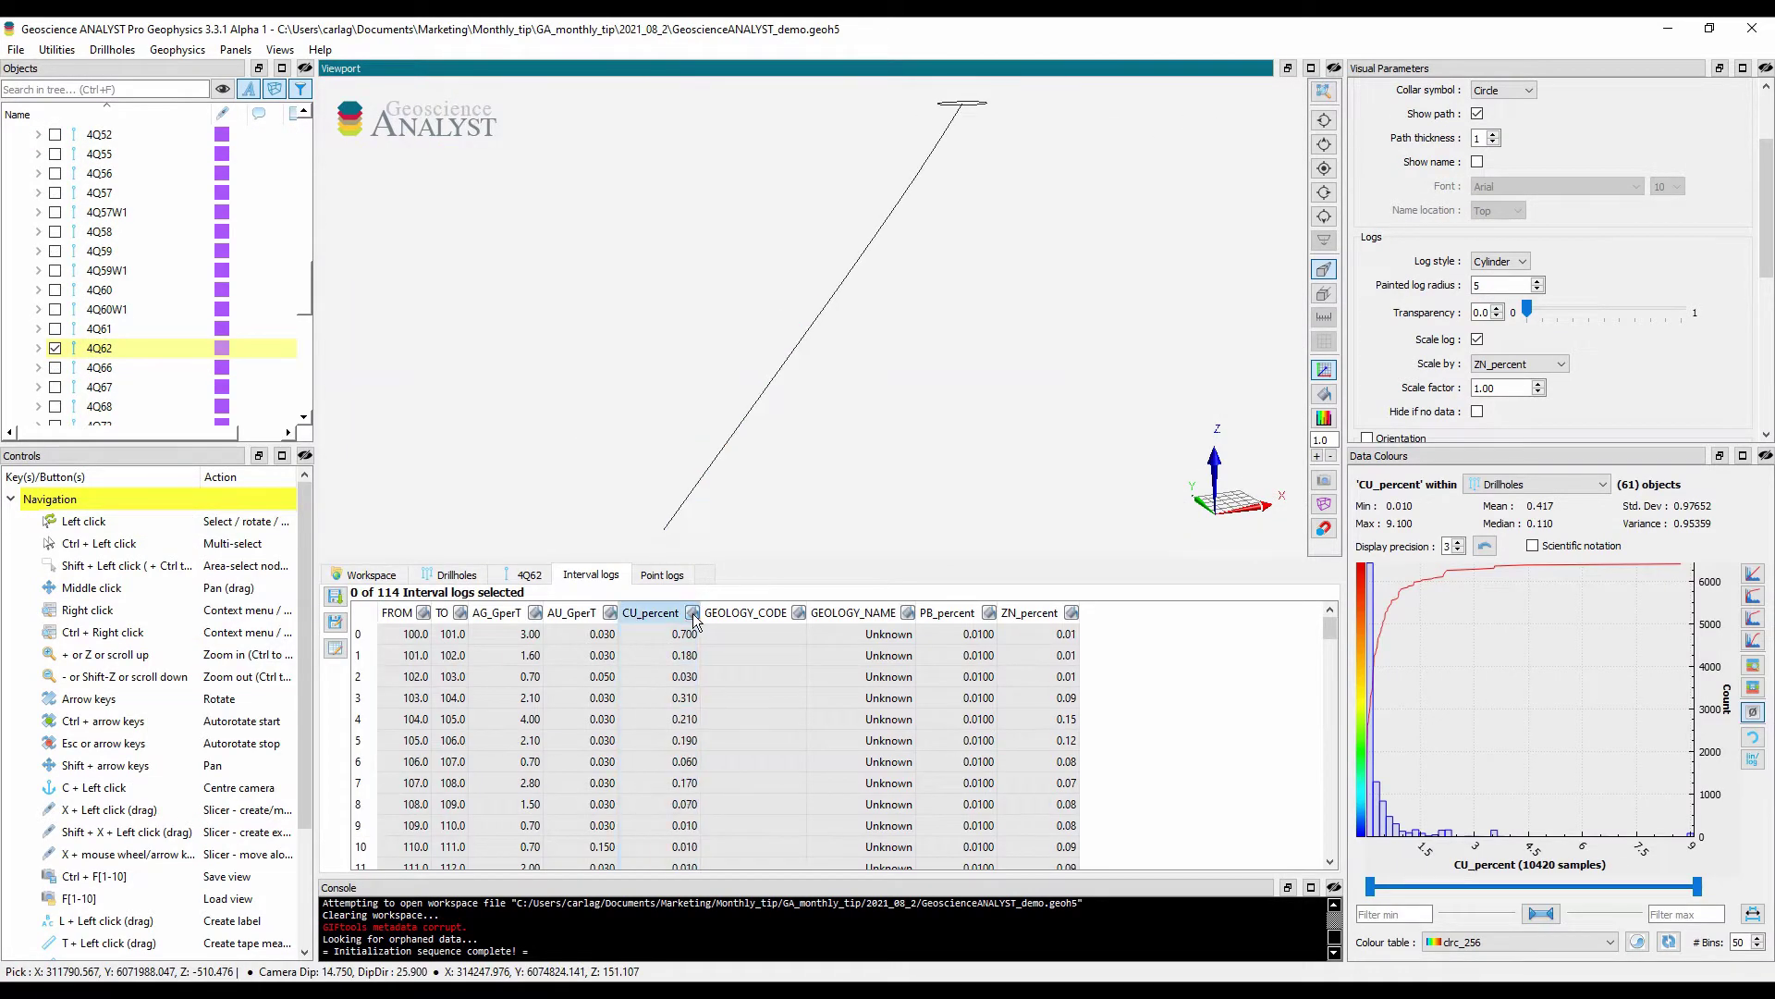
{"action": "scroll", "coordinate": [1367, 206], "scroll_direction": "down", "scroll_amount": 8}
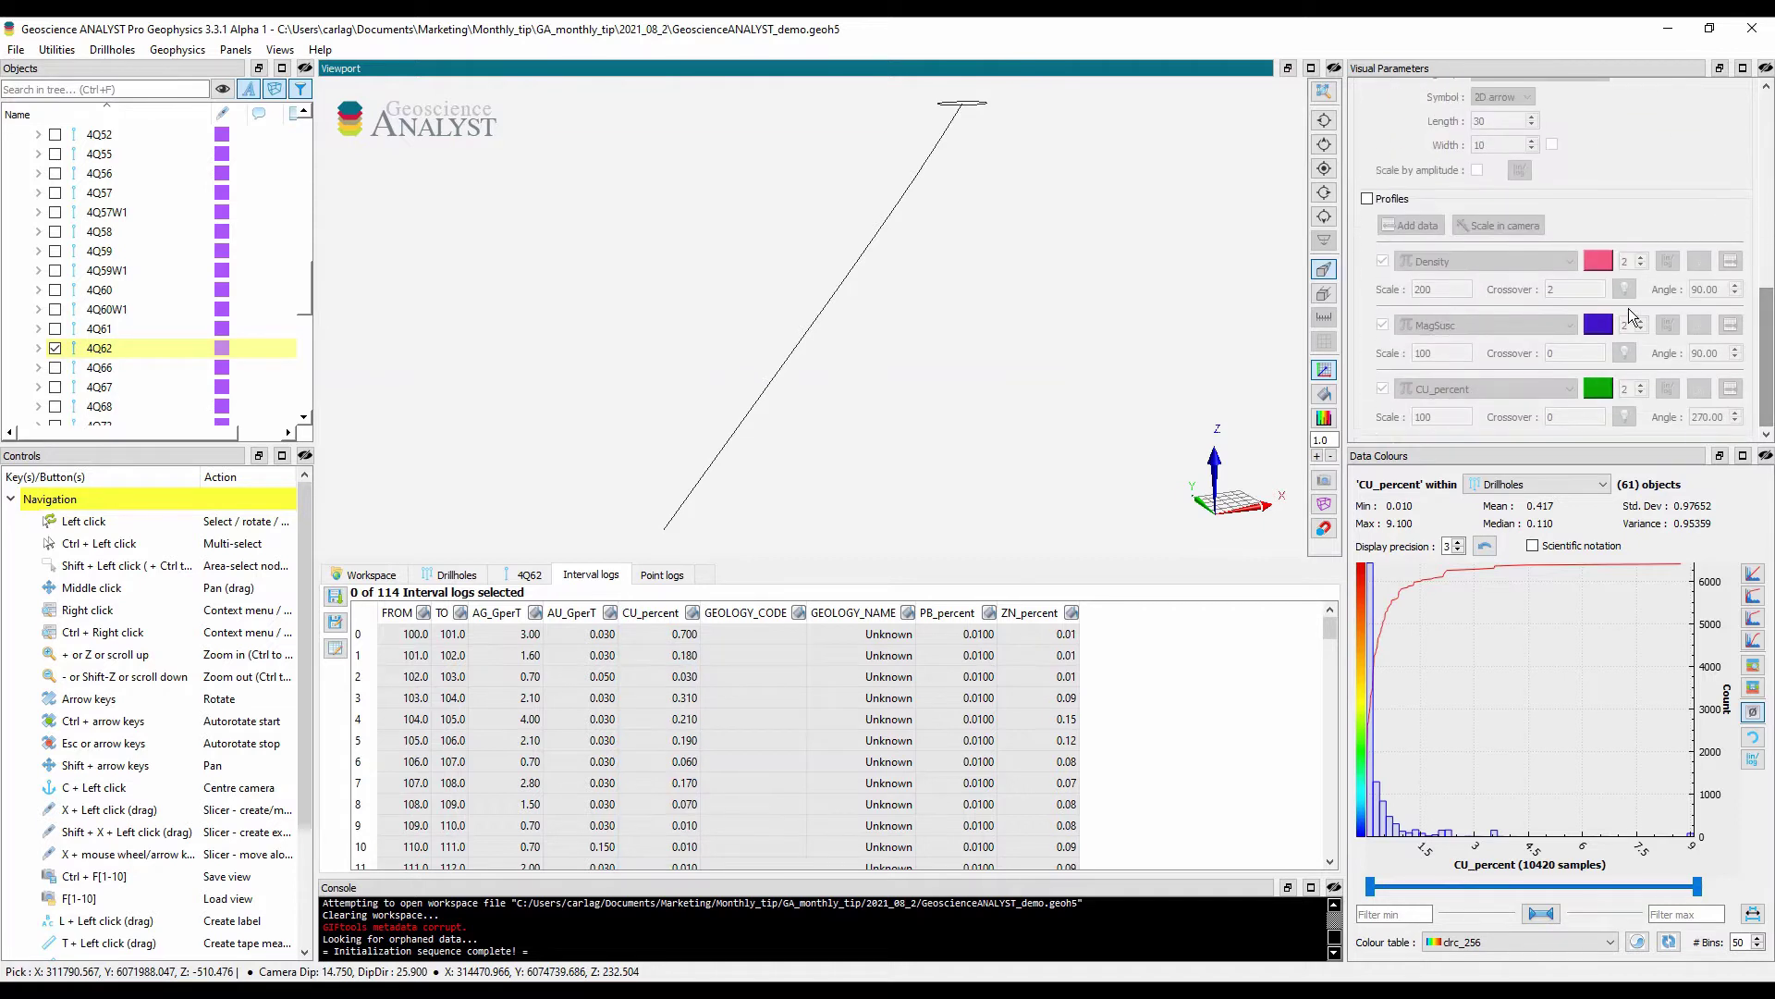
{"action": "left_click", "coordinate": [1366, 200]}
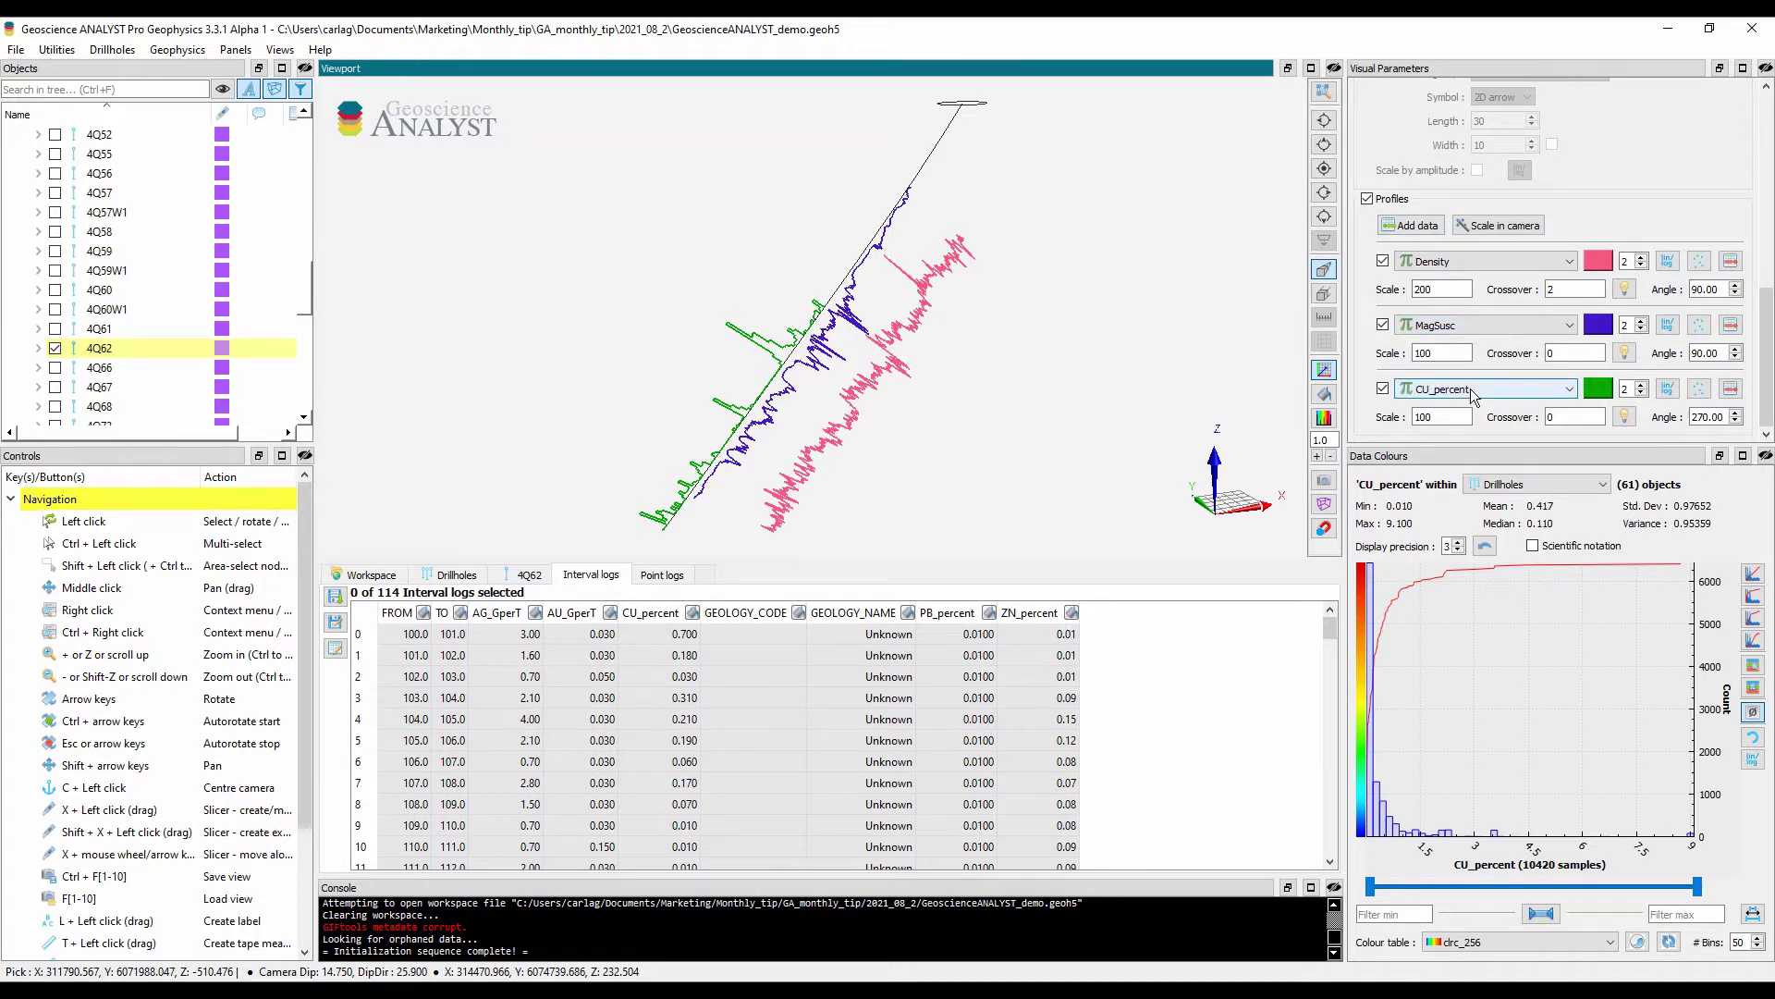
{"action": "scroll", "coordinate": [139, 359], "scroll_direction": "up", "scroll_amount": 4}
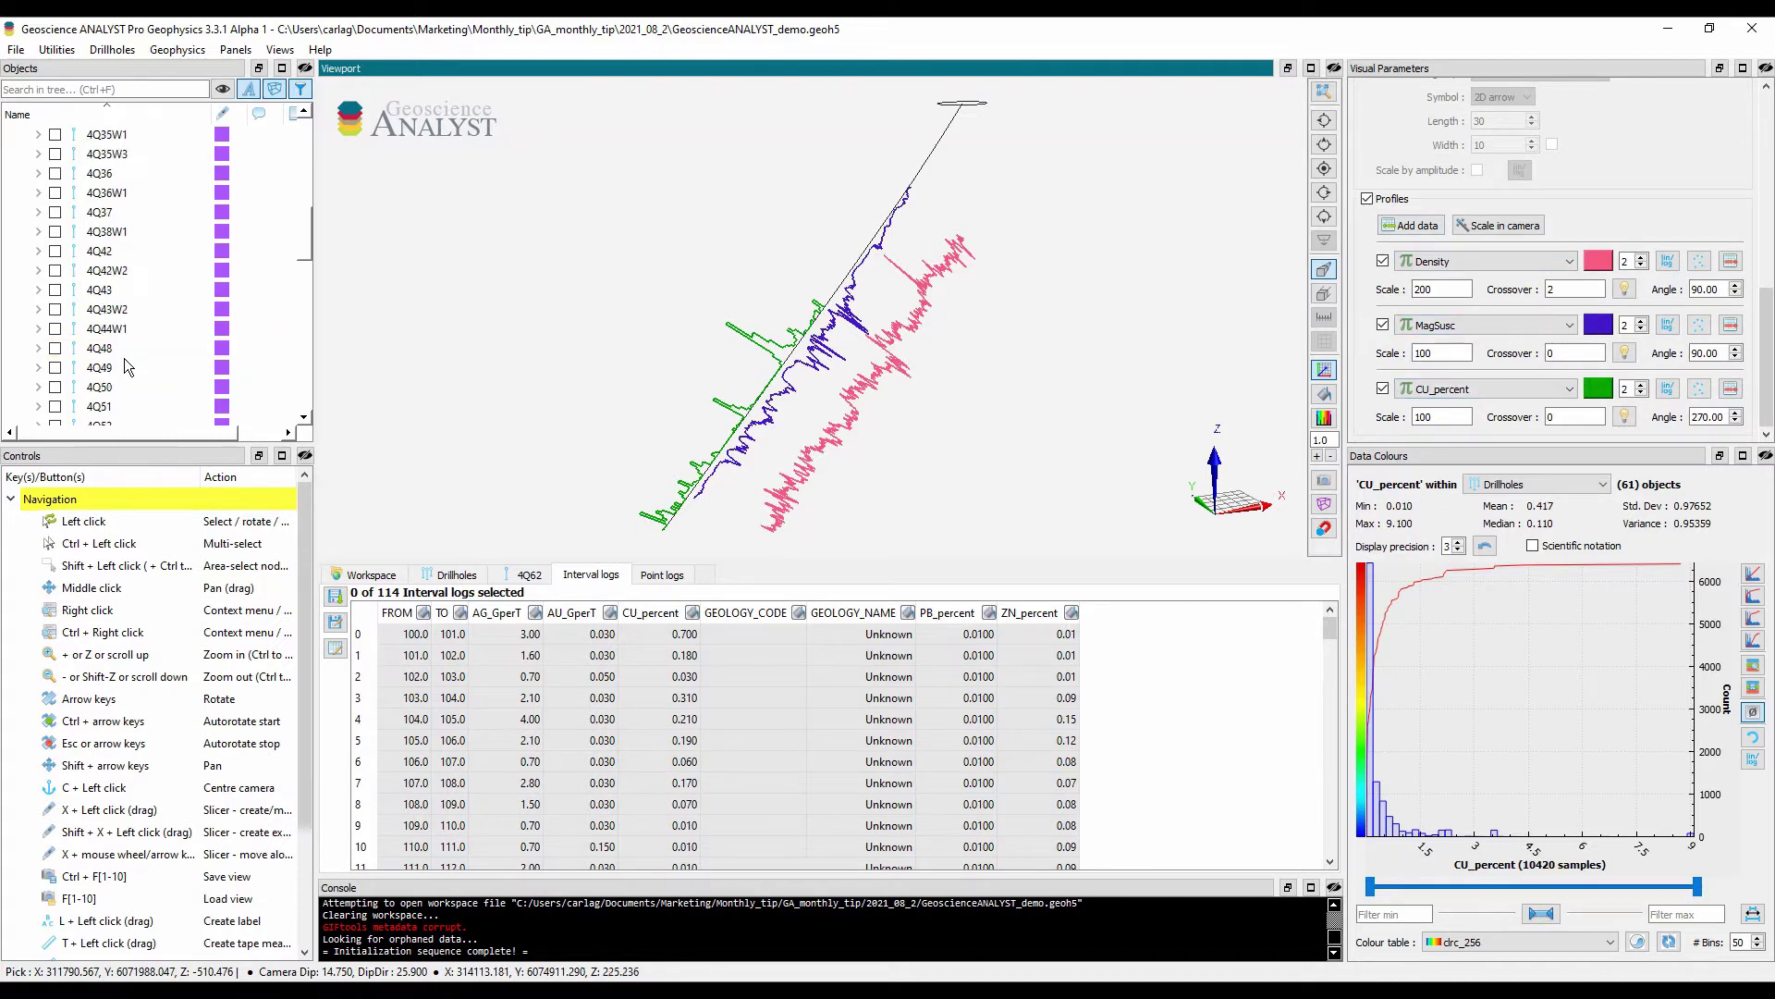
{"action": "scroll", "coordinate": [124, 358], "scroll_direction": "up", "scroll_amount": 4}
{"action": "left_click", "coordinate": [23, 154]}
- Hide the drillholes and show and select structural_elements in a top-down plan view
{"action": "left_click", "coordinate": [40, 155]}
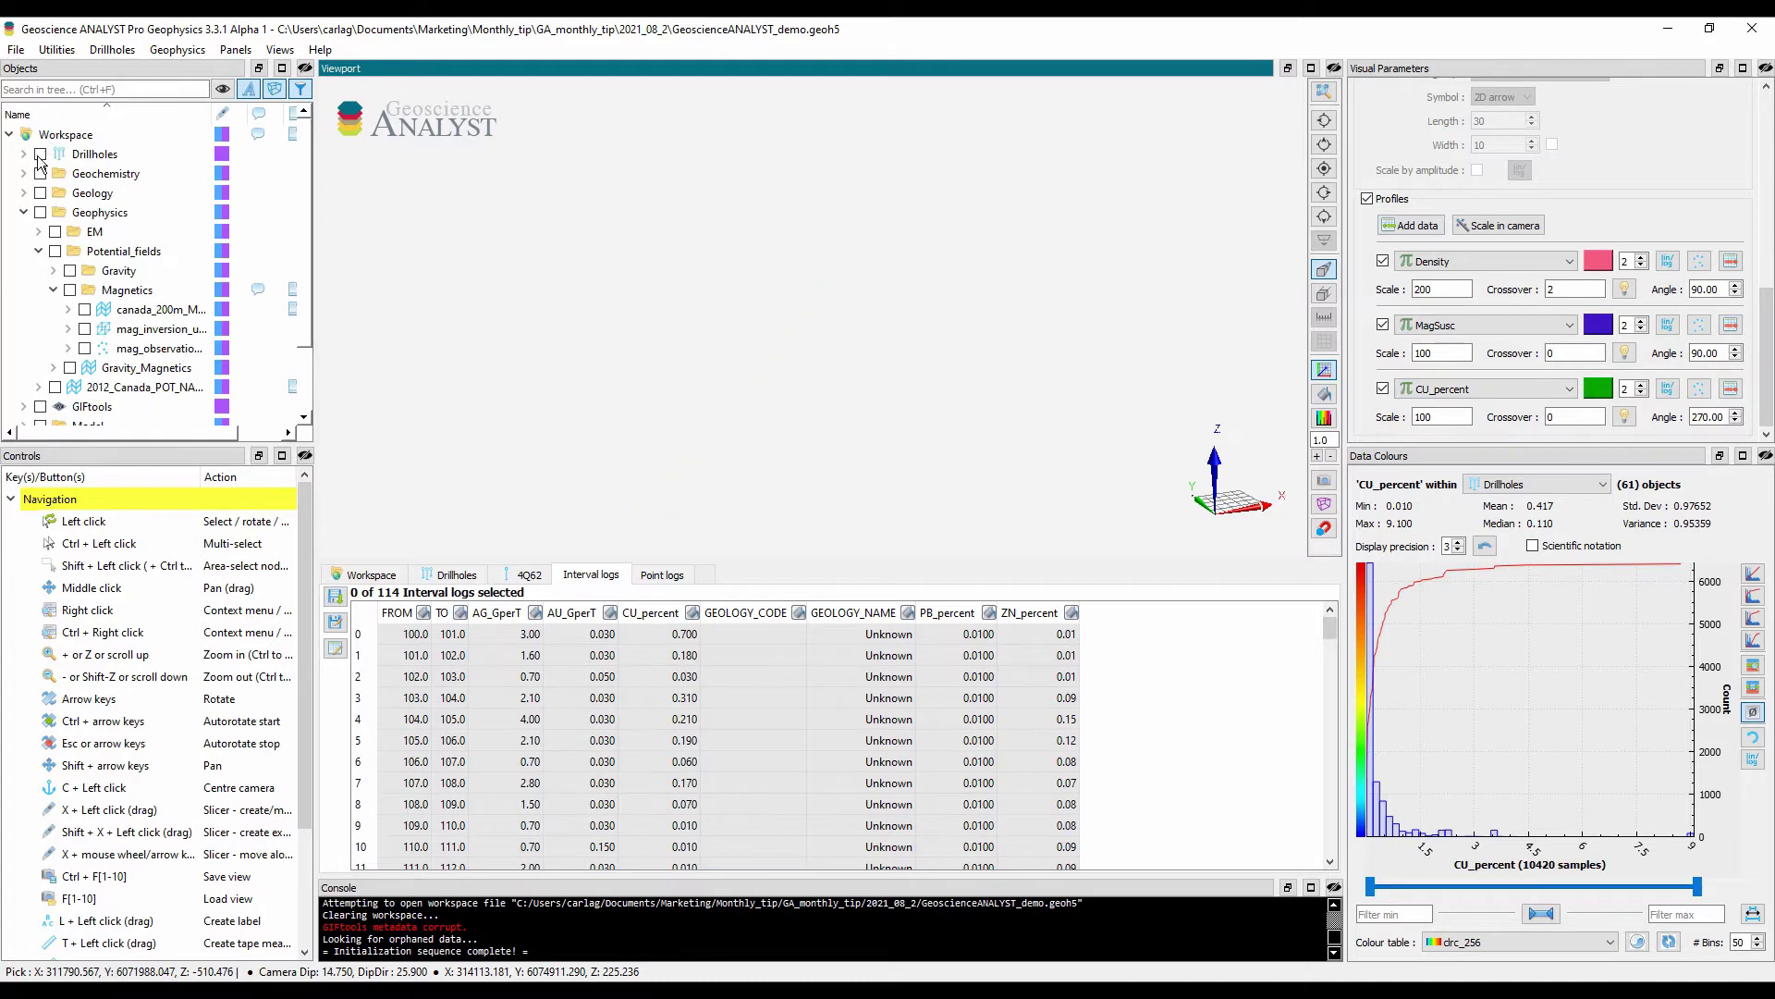
{"action": "left_click", "coordinate": [23, 212]}
{"action": "left_click", "coordinate": [23, 270]}
{"action": "left_click", "coordinate": [56, 310]}
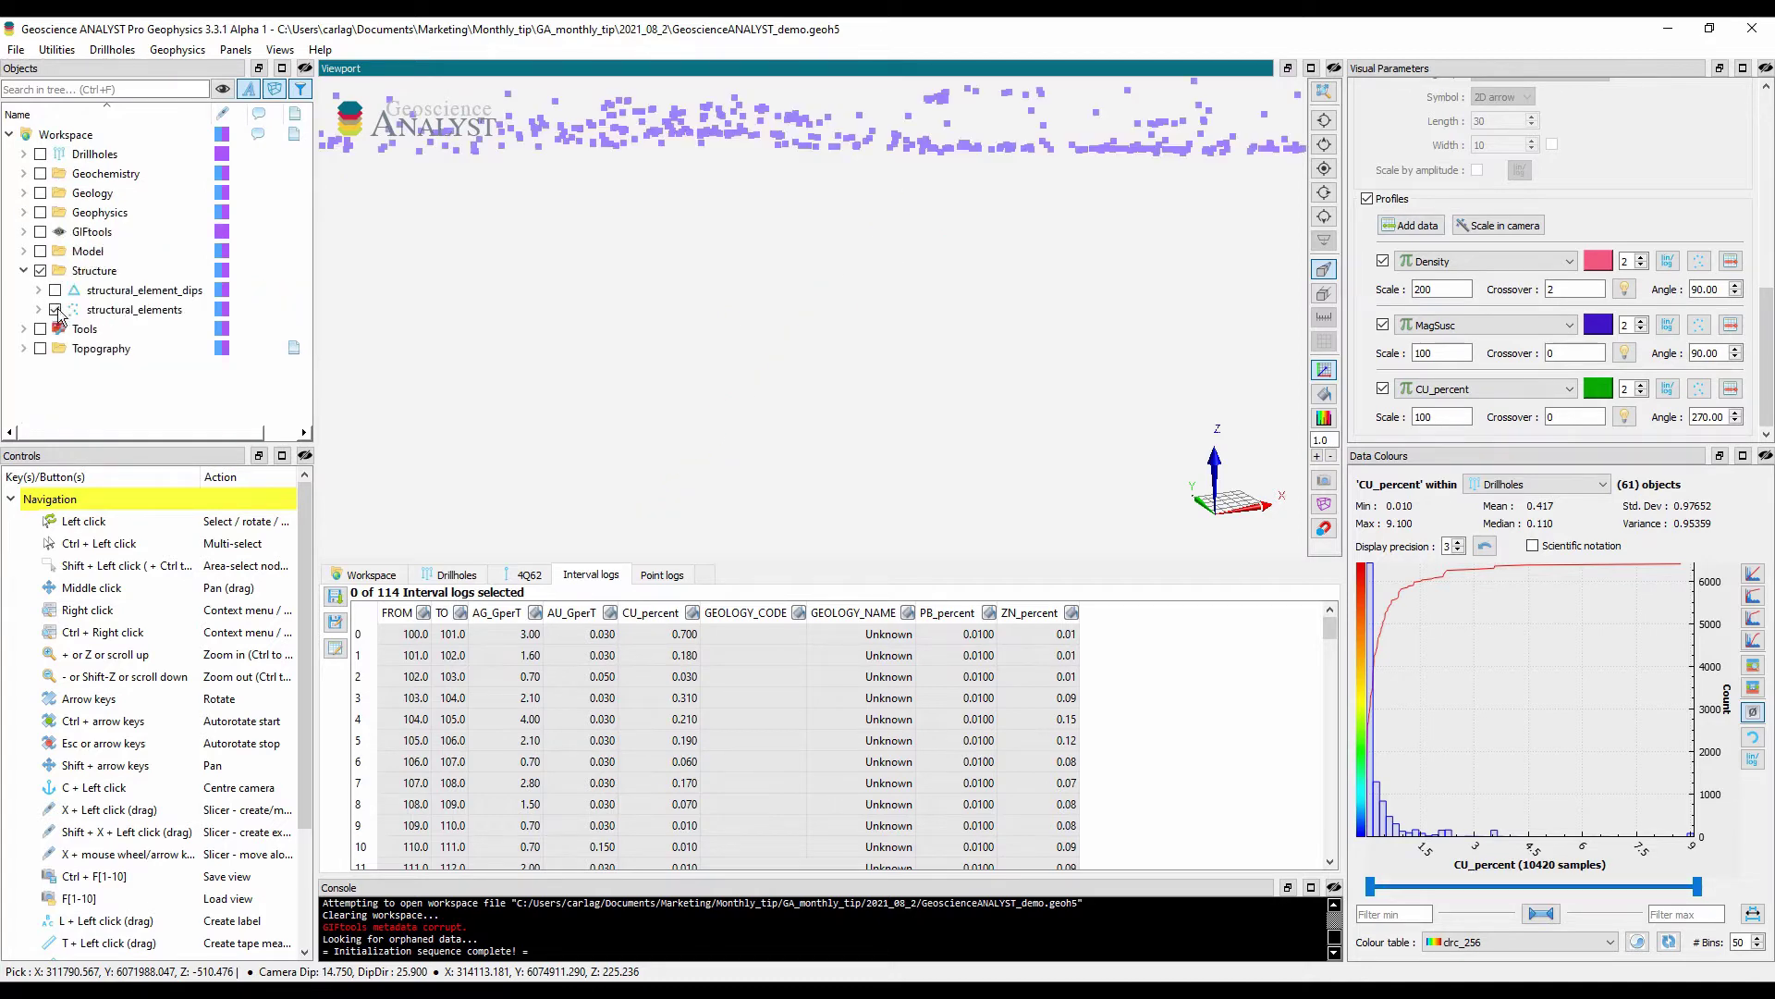
{"action": "left_click", "coordinate": [143, 314]}
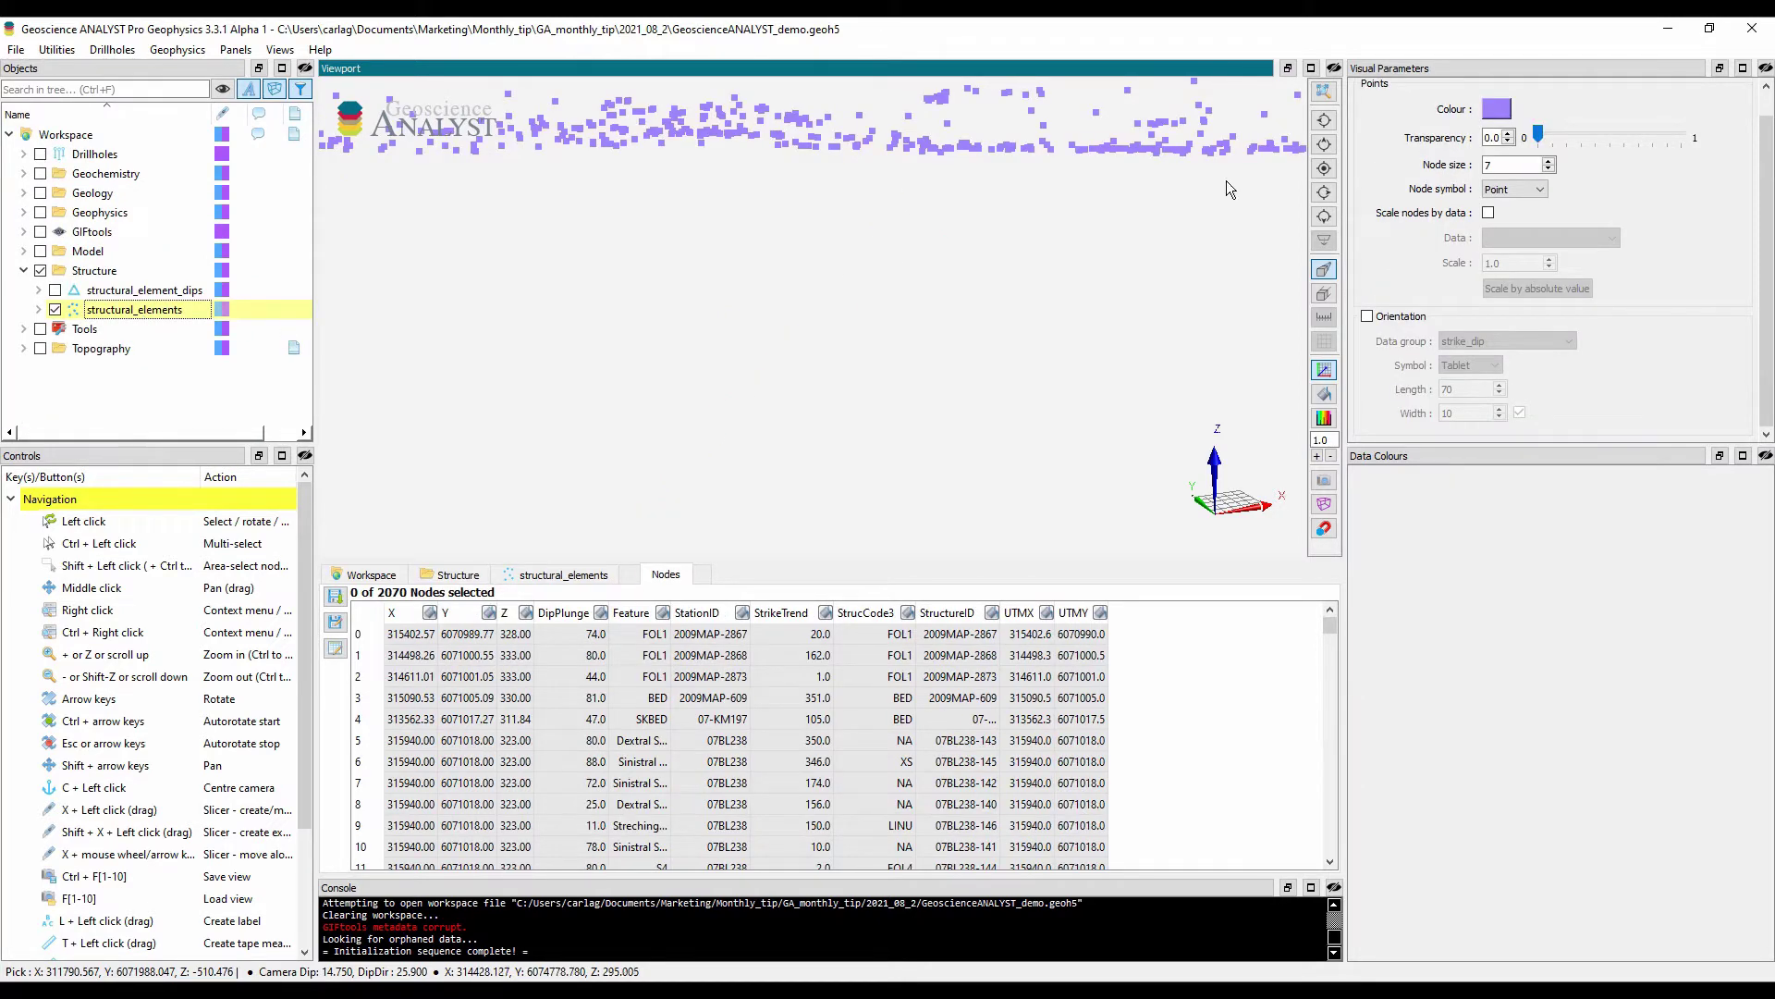
{"action": "left_click", "coordinate": [1324, 168]}
{"action": "scroll", "coordinate": [1055, 280], "scroll_direction": "down", "scroll_amount": 5}
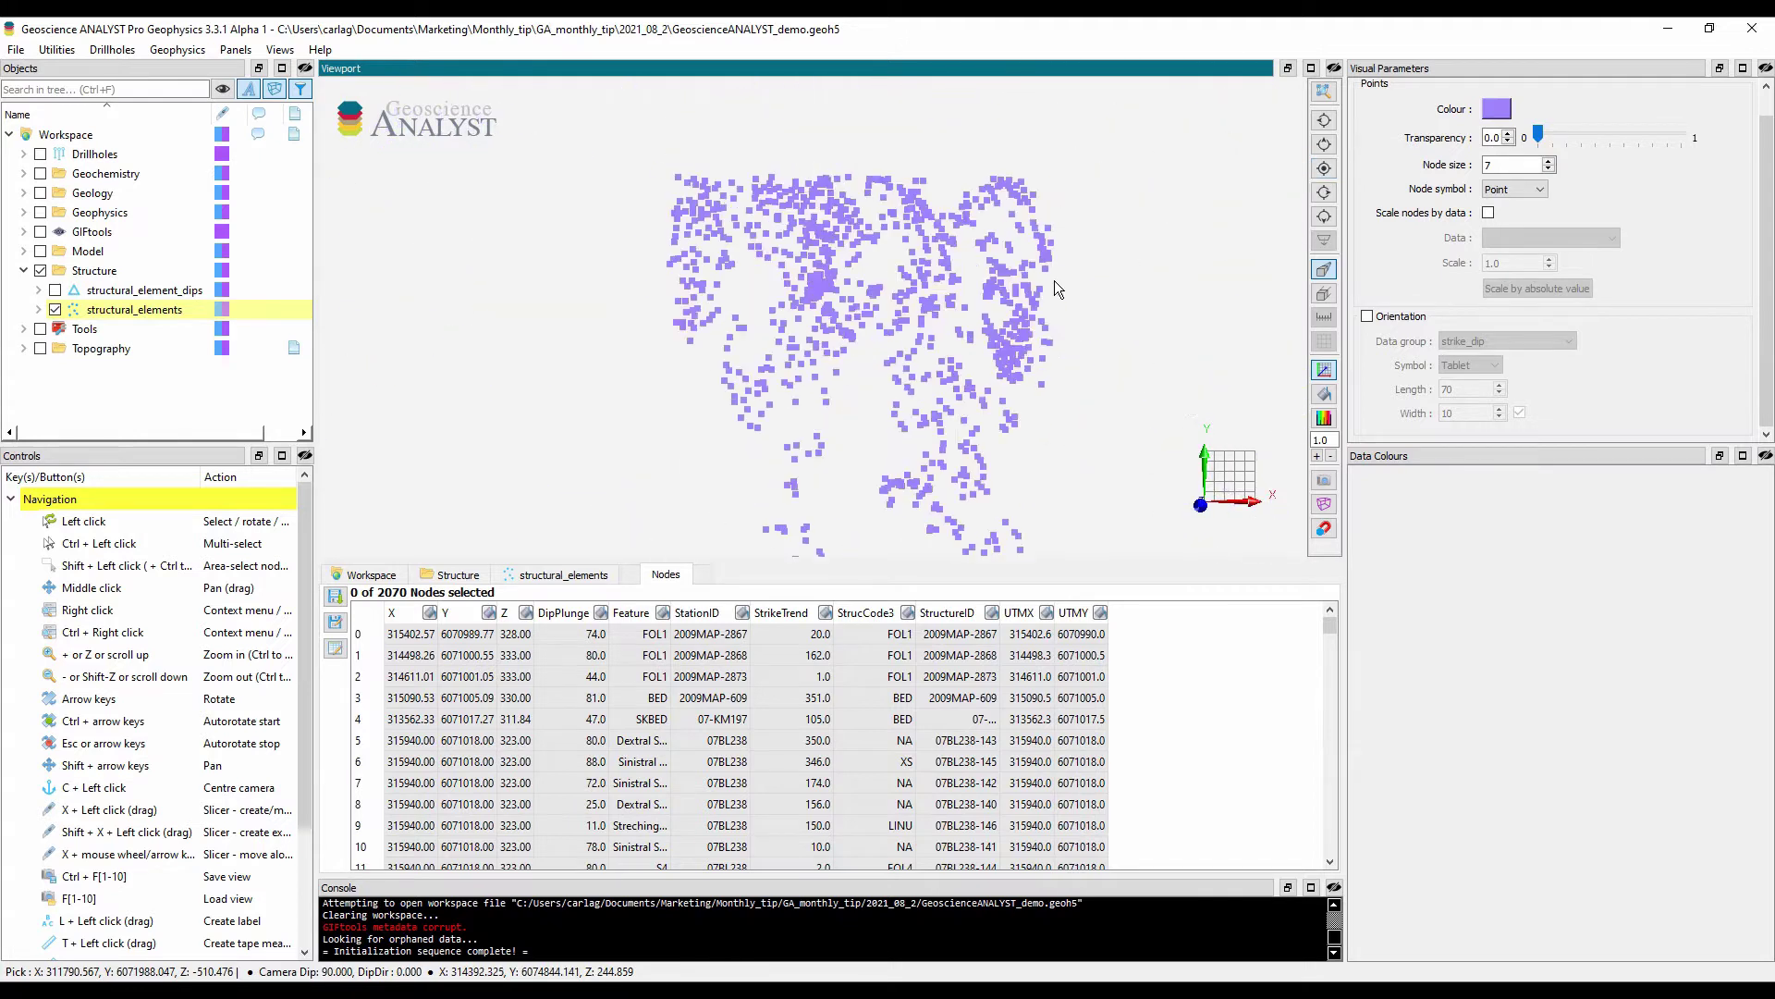
{"action": "middle_click_drag", "start_coordinate": [1054, 281], "coordinate": [1015, 222]}
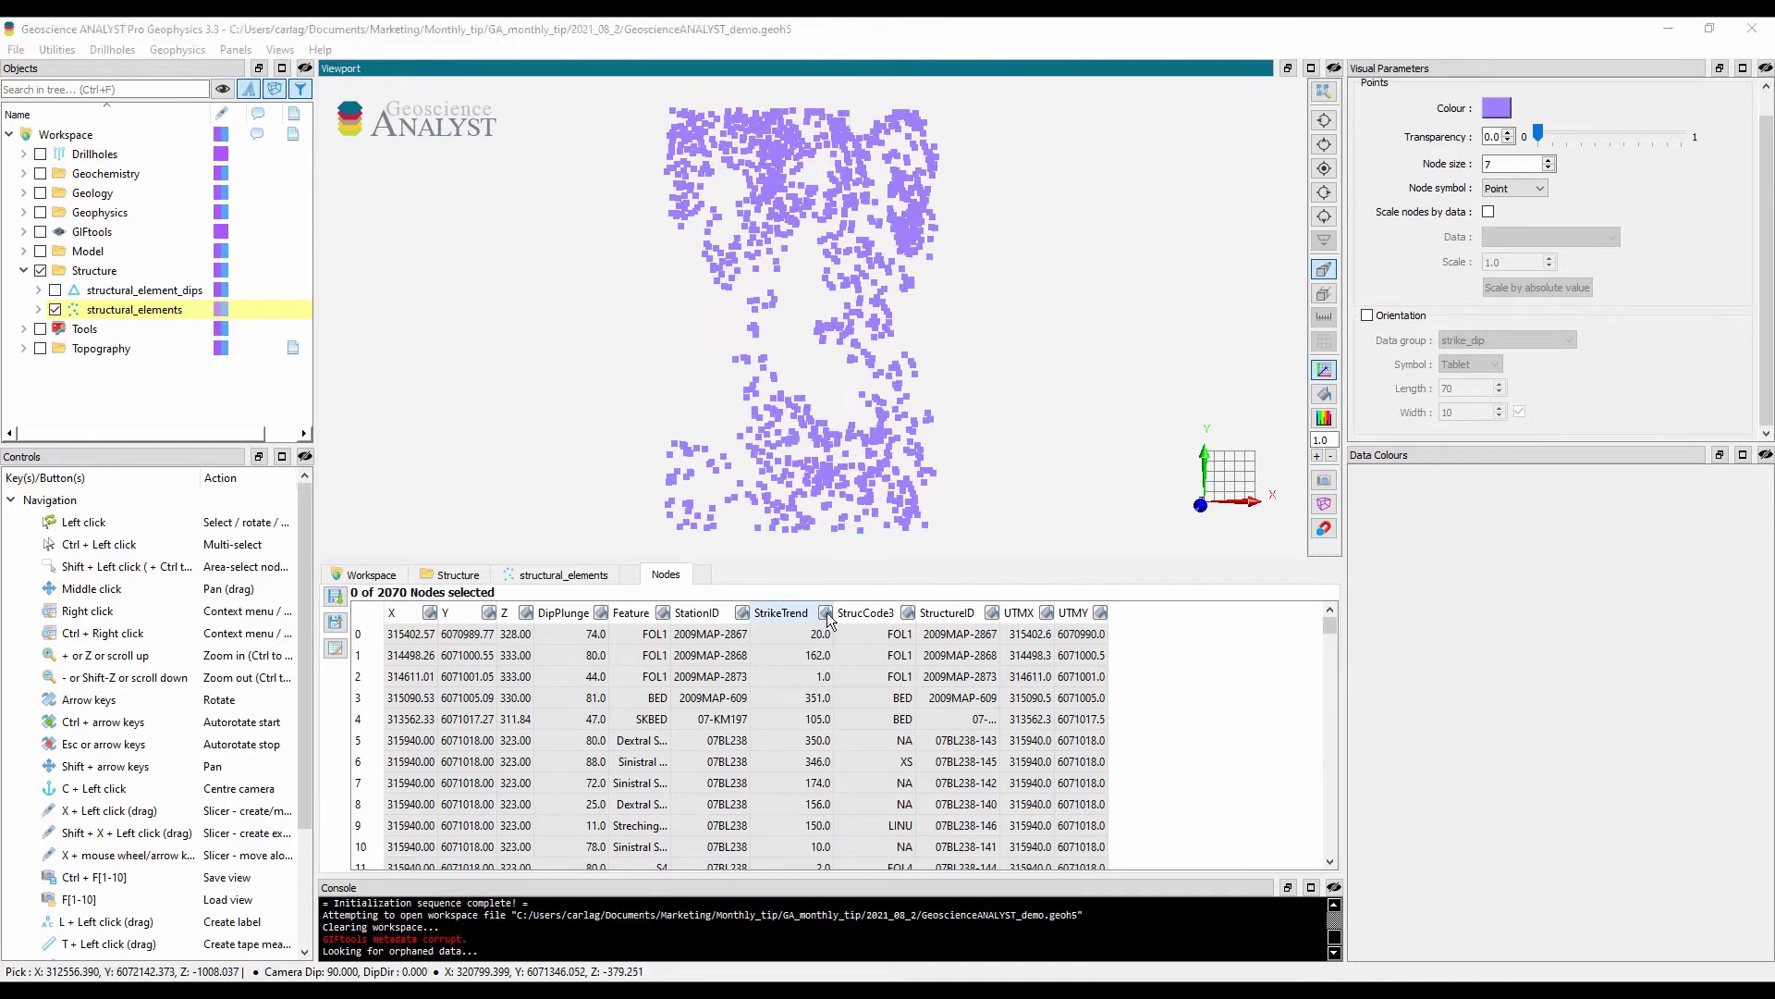
- Colour the structural points by StrucCode3 as strike/dip tablets, tilted into 3D
{"action": "left_click", "coordinate": [826, 612]}
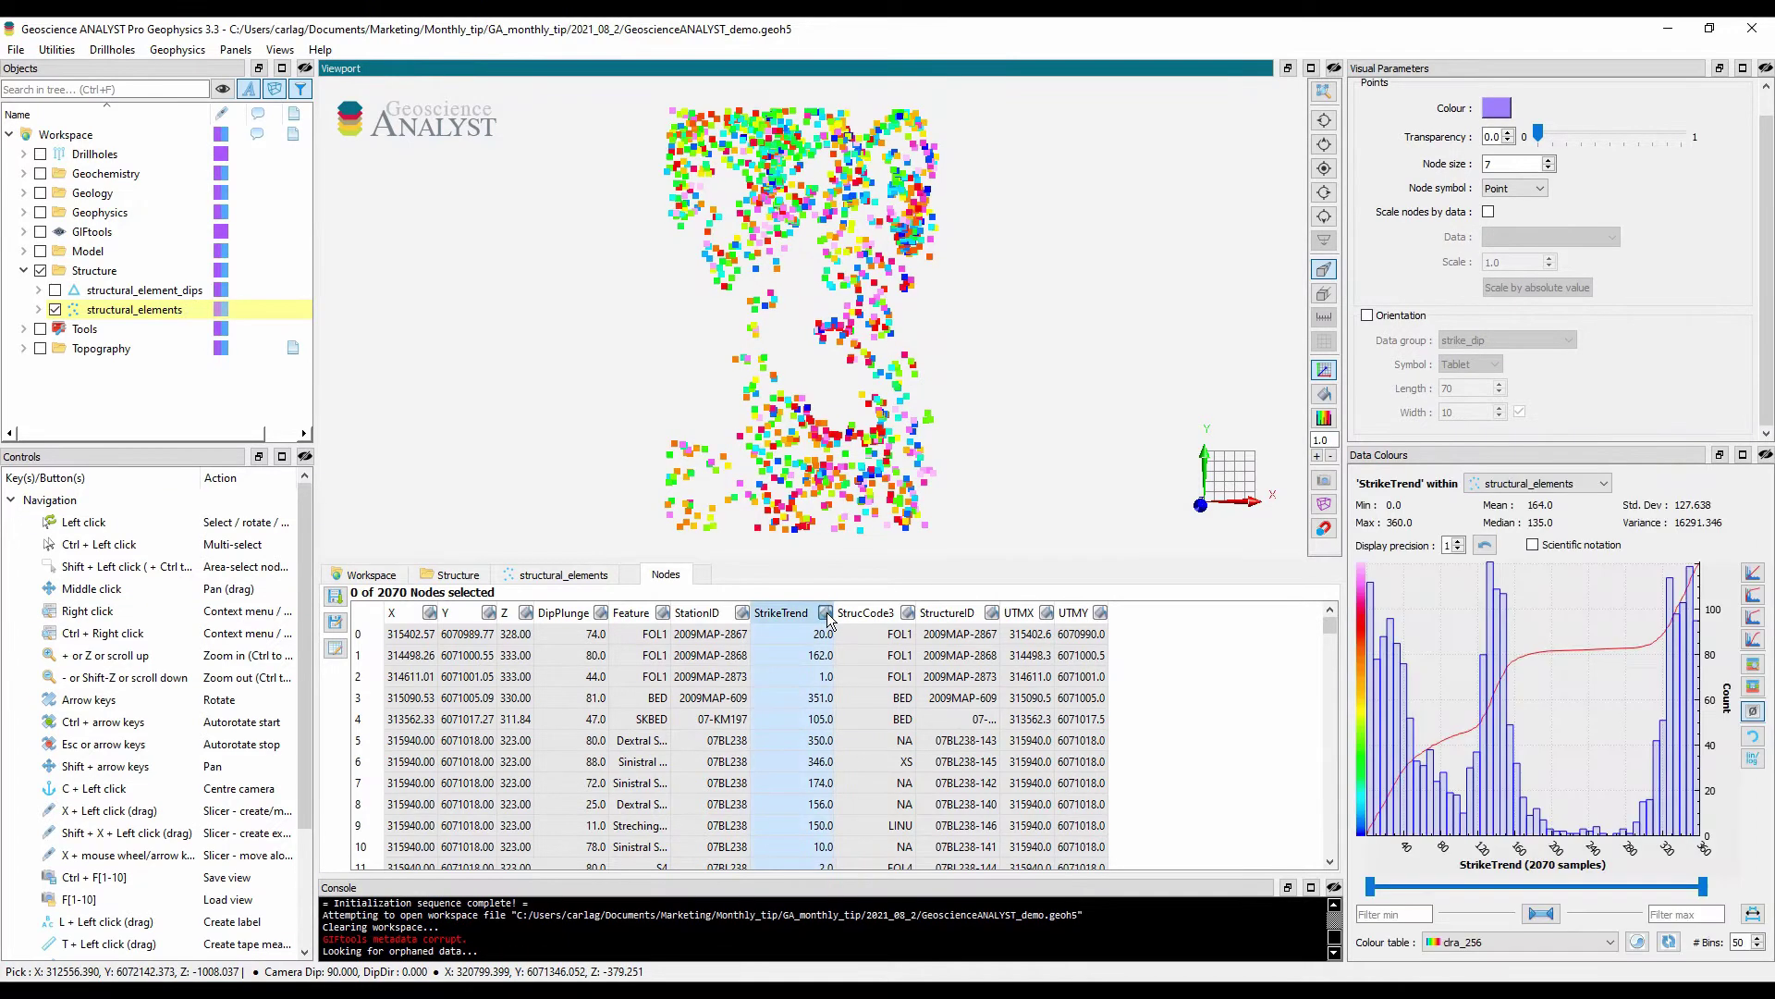
{"action": "left_click", "coordinate": [601, 613]}
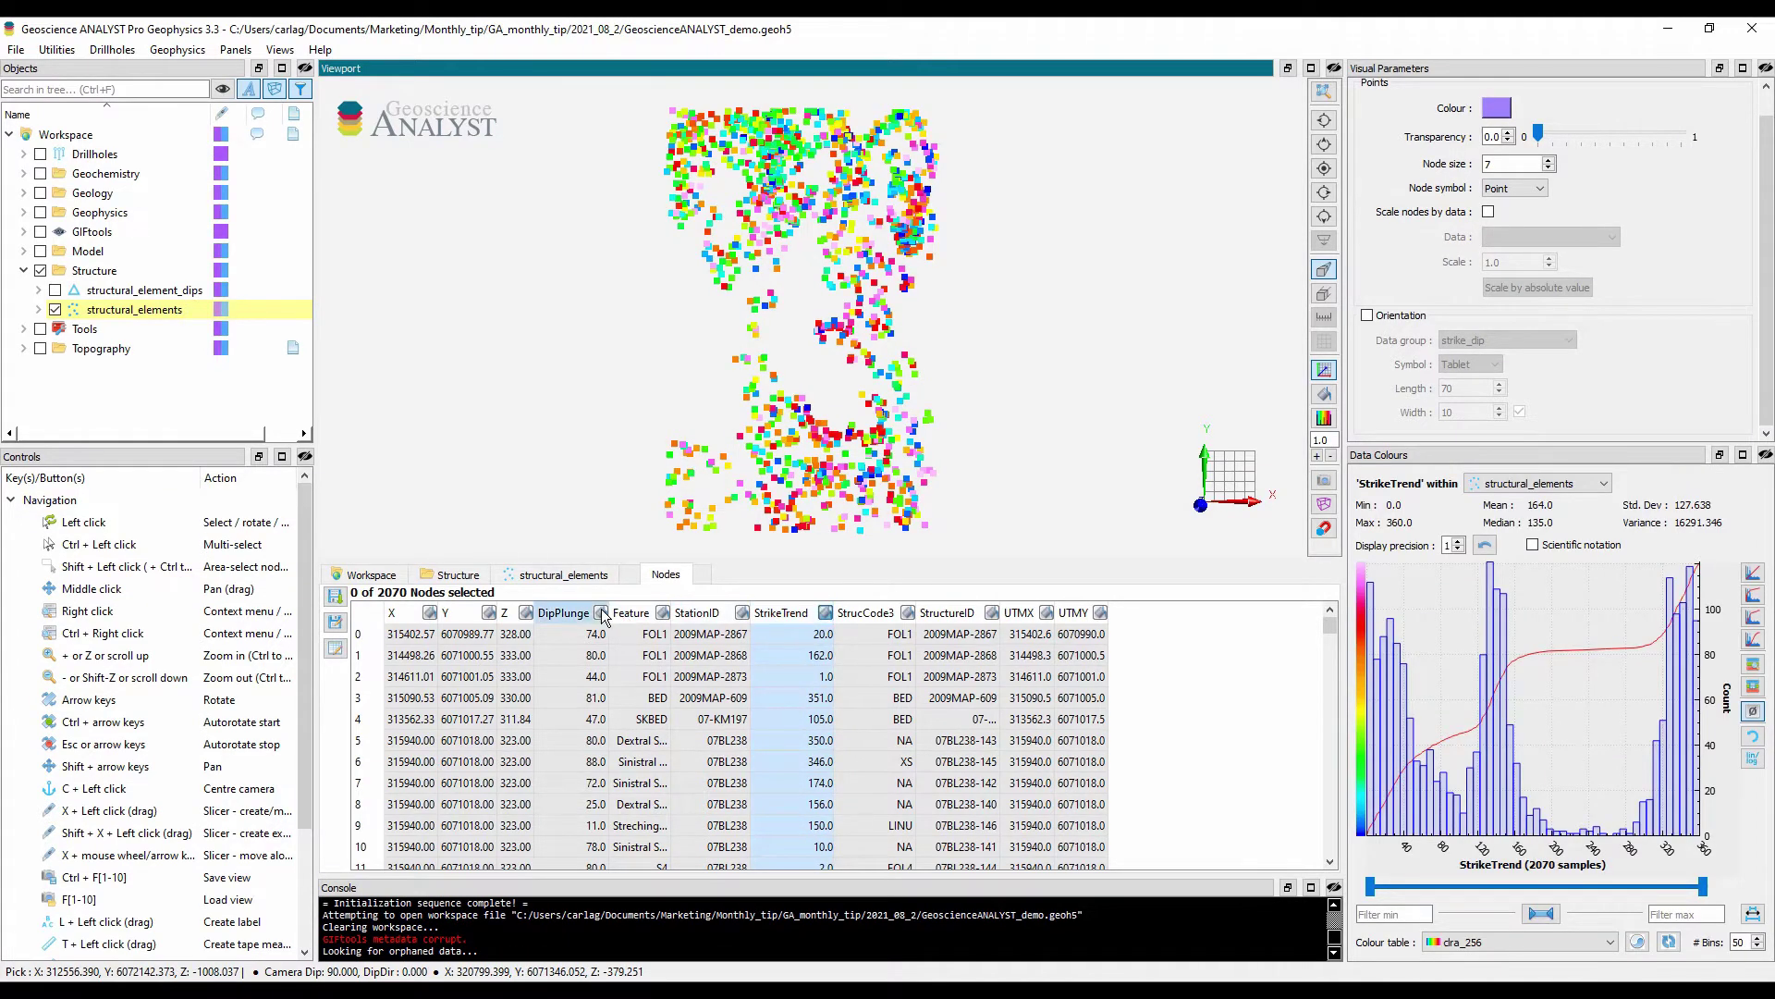
{"action": "left_click", "coordinate": [909, 613]}
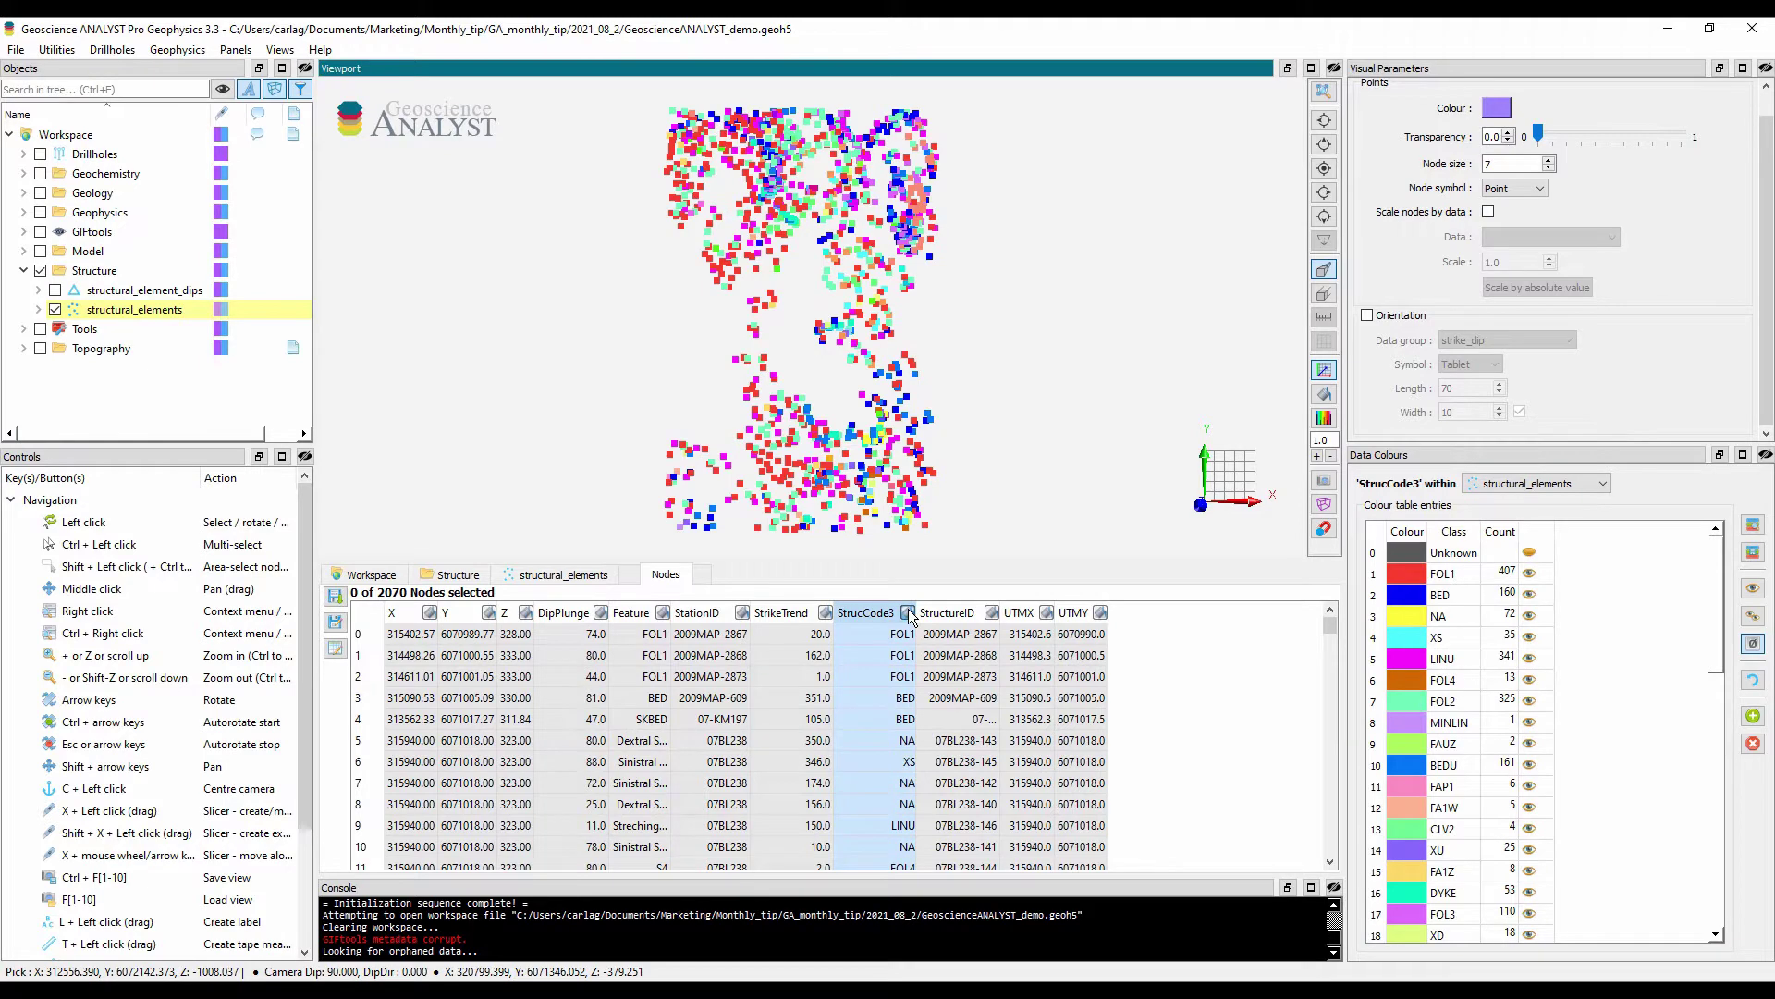
{"action": "left_click", "coordinate": [1368, 316]}
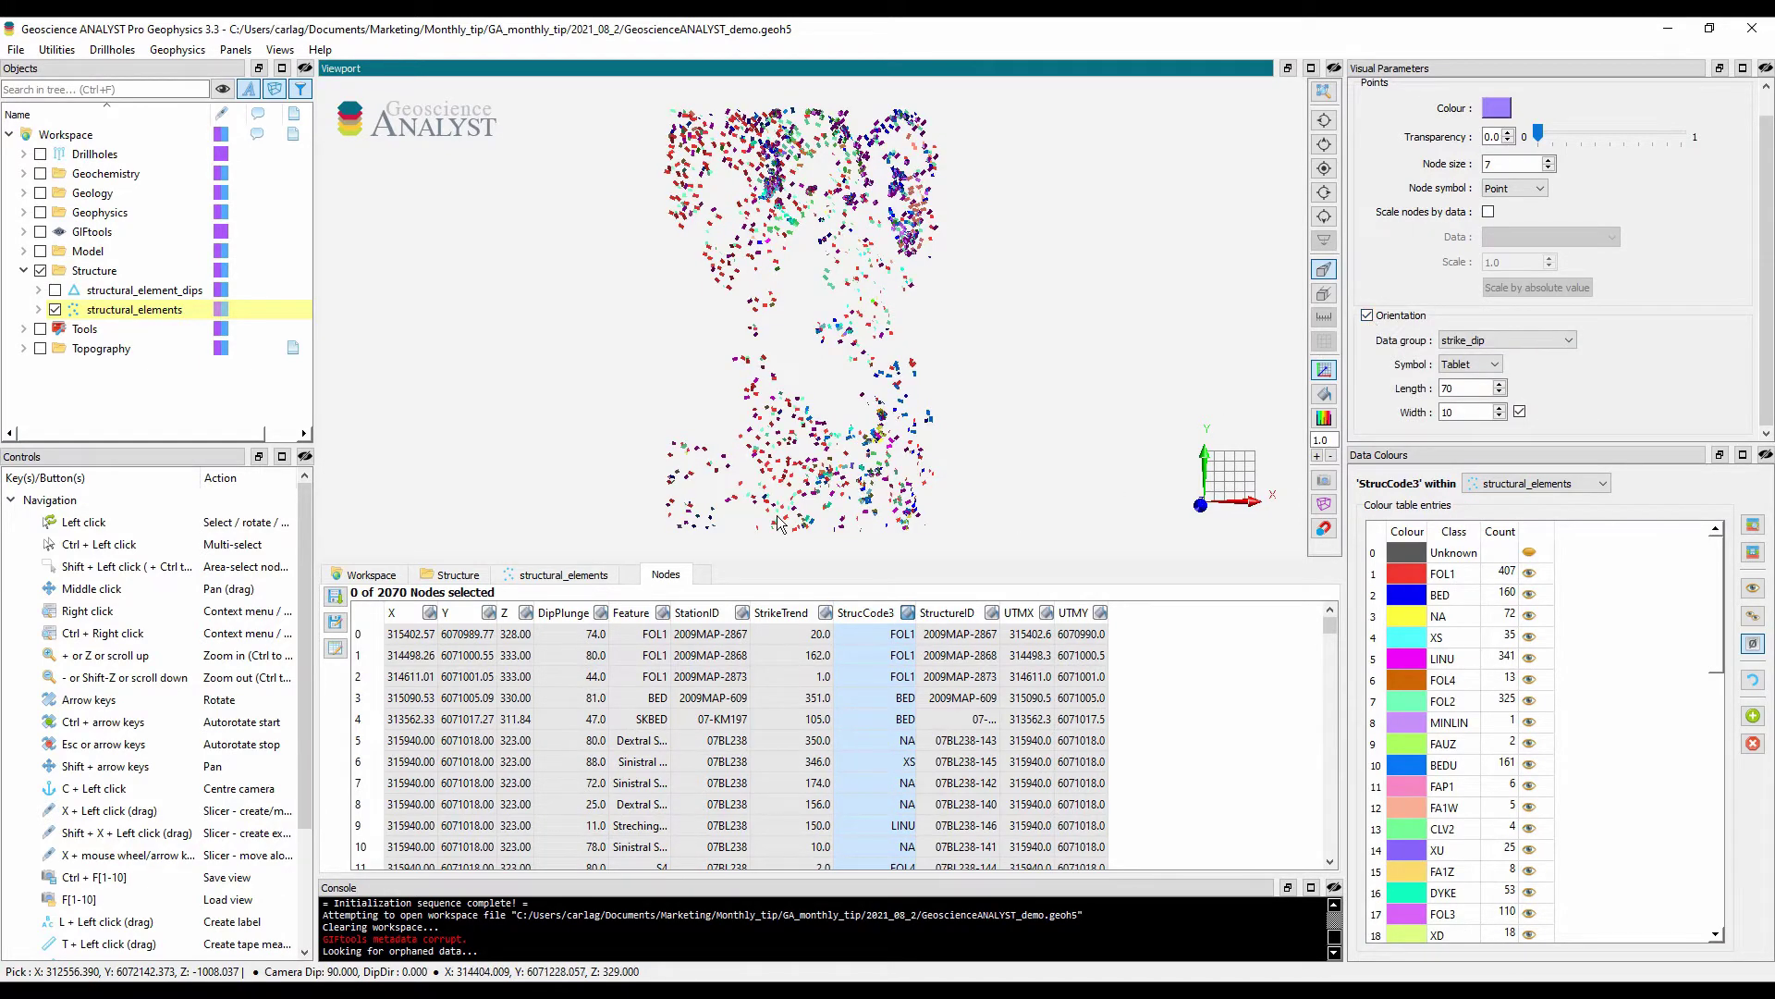
{"action": "left_click_drag", "start_coordinate": [767, 277], "coordinate": [756, 393]}
{"action": "scroll", "coordinate": [755, 386], "scroll_direction": "up", "scroll_amount": 5}
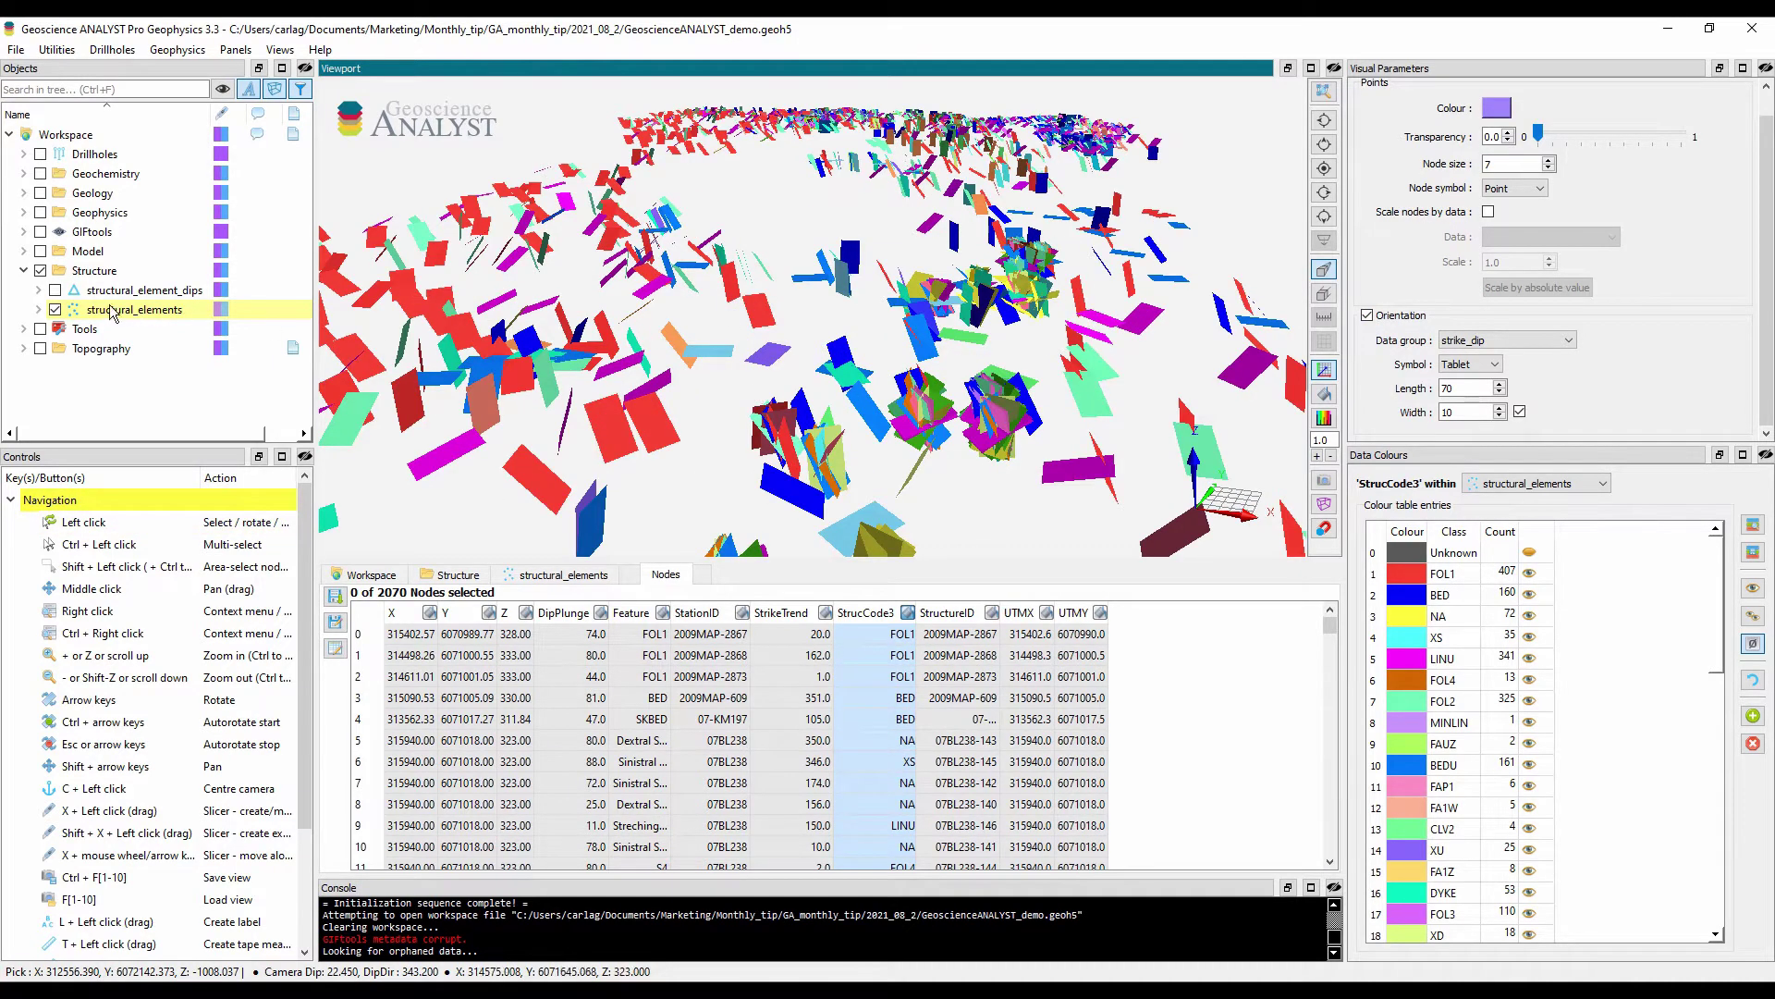
- Hide structural_elements and show the Fixed-wing - FALCON - 1 lines coloured by Airborne_Gzz copy
{"action": "left_click", "coordinate": [55, 310]}
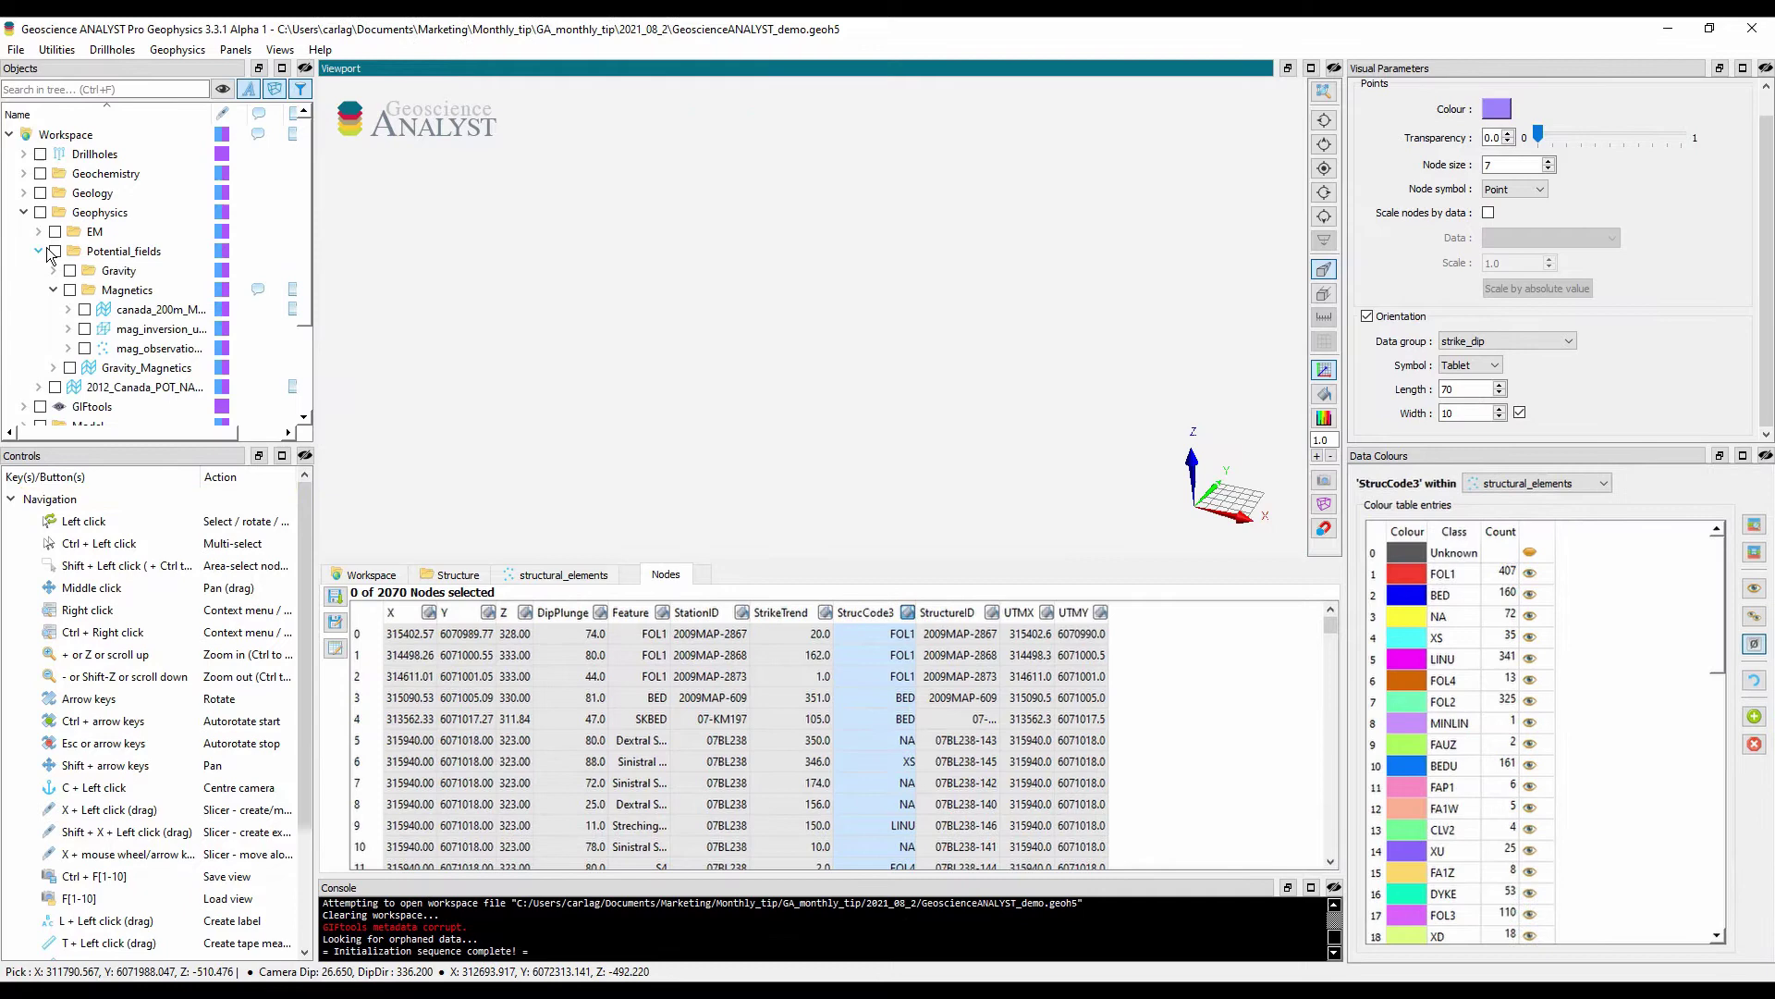
{"action": "left_click", "coordinate": [85, 291]}
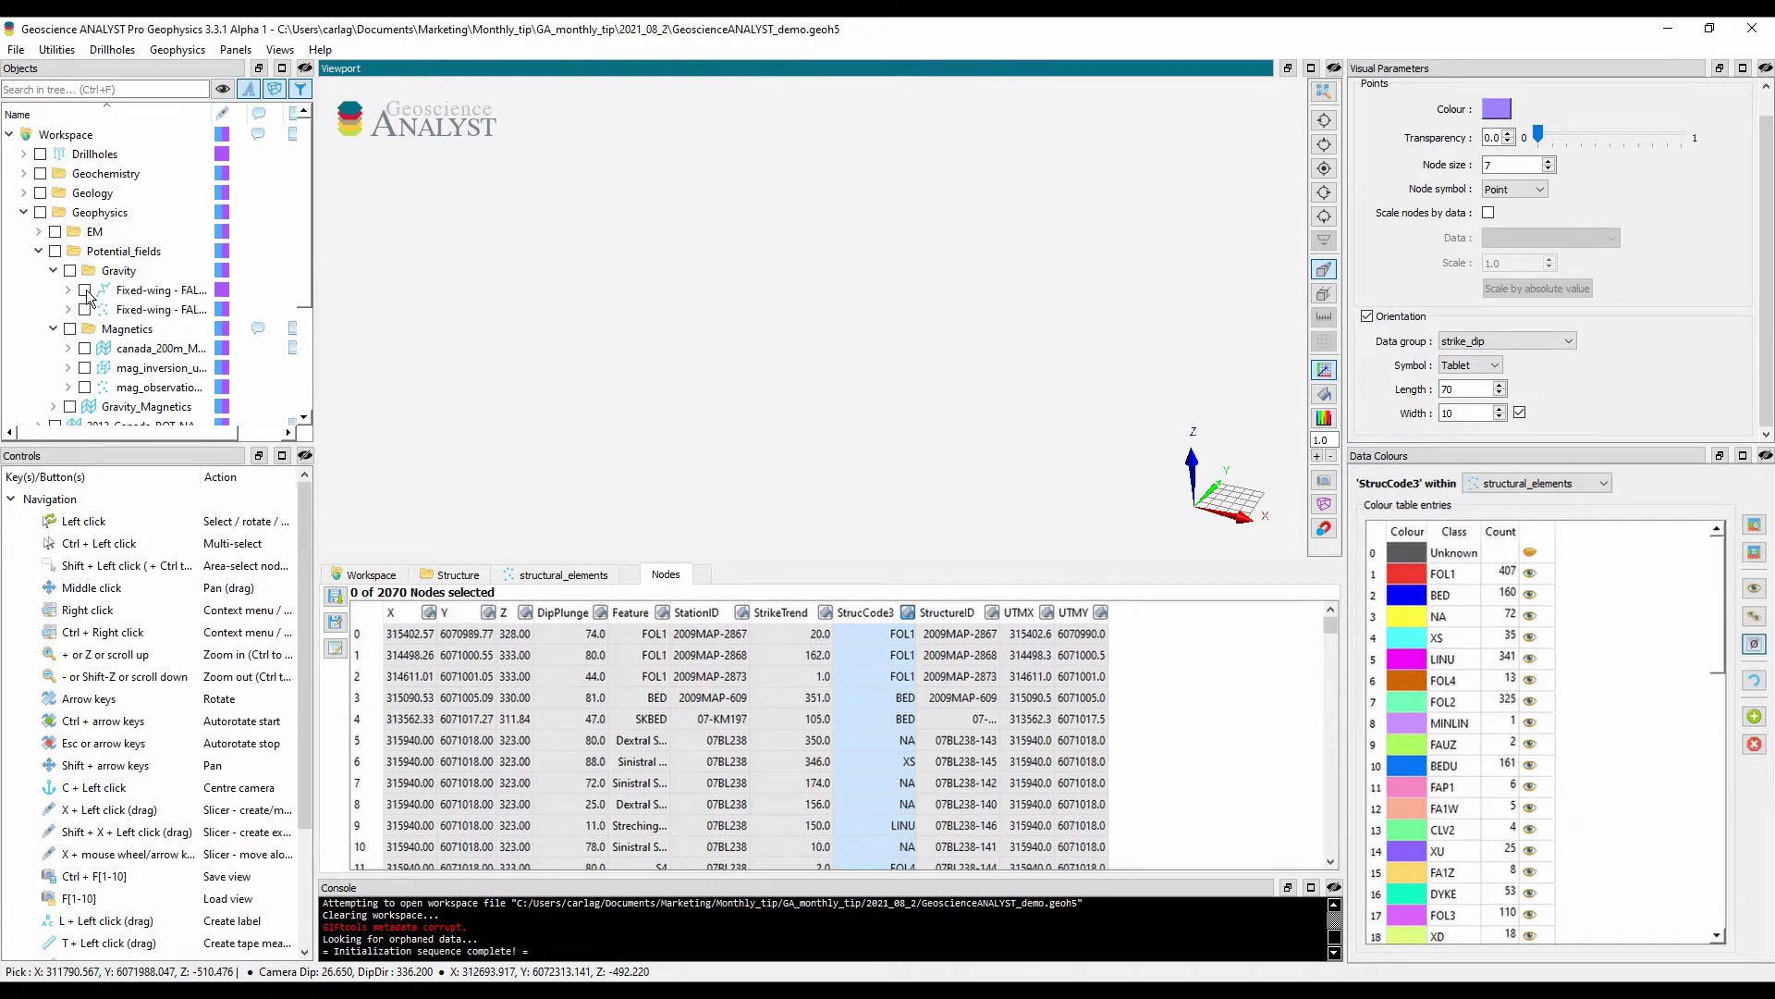
{"action": "left_click", "coordinate": [165, 290]}
{"action": "left_click", "coordinate": [359, 723]}
{"action": "left_click_drag", "start_coordinate": [806, 319], "coordinate": [737, 406]}
- Add a 2D Profile Viewer panel and enlarge it beside the 3D view
{"action": "middle_click_drag", "start_coordinate": [738, 407], "coordinate": [772, 401]}
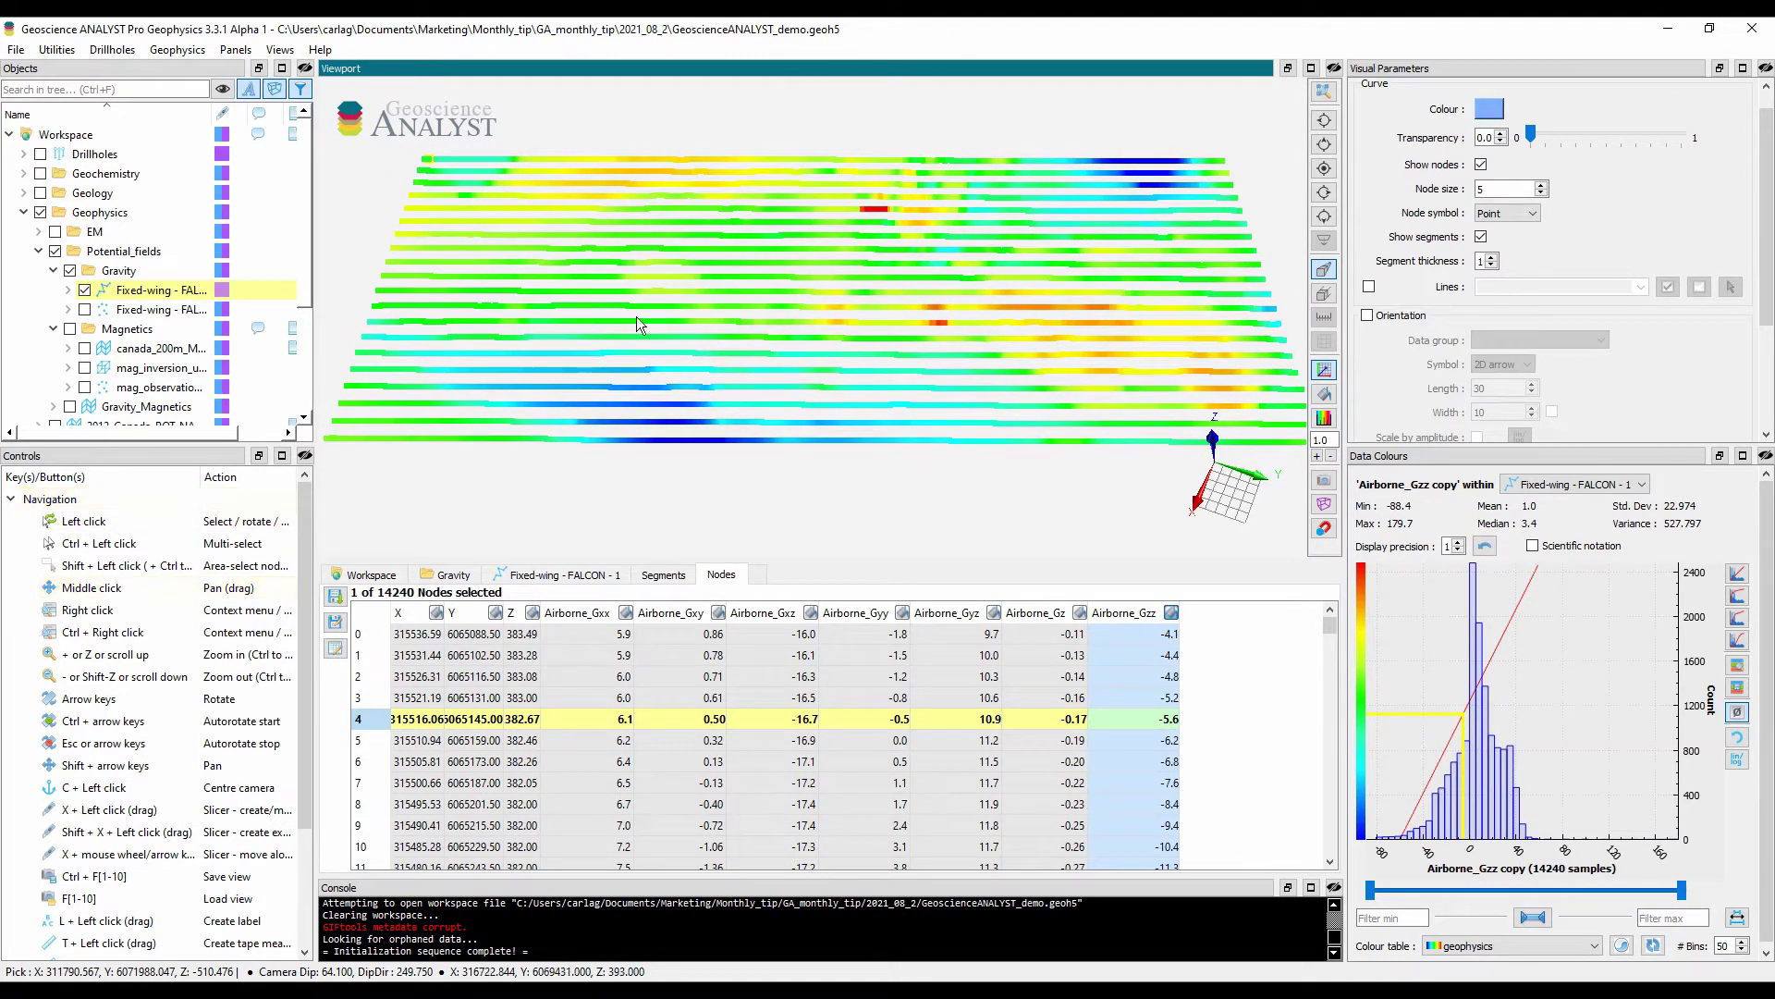
{"action": "left_click", "coordinate": [236, 50]}
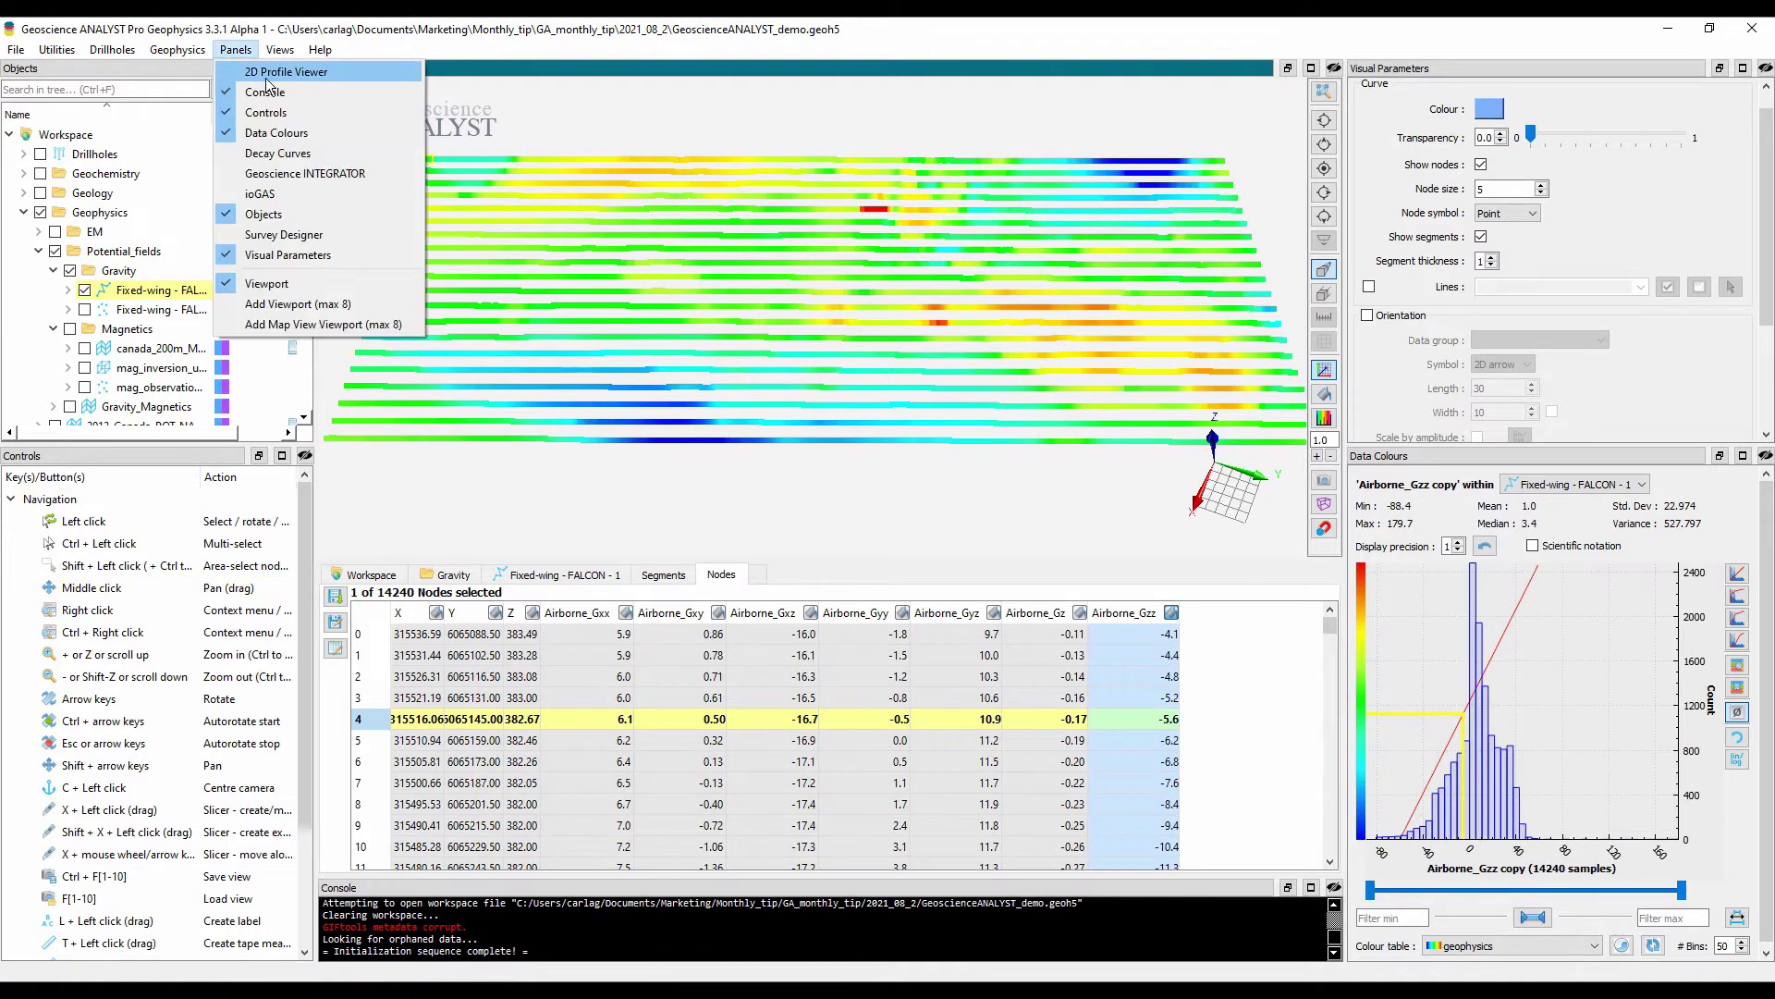
{"action": "left_click", "coordinate": [245, 74]}
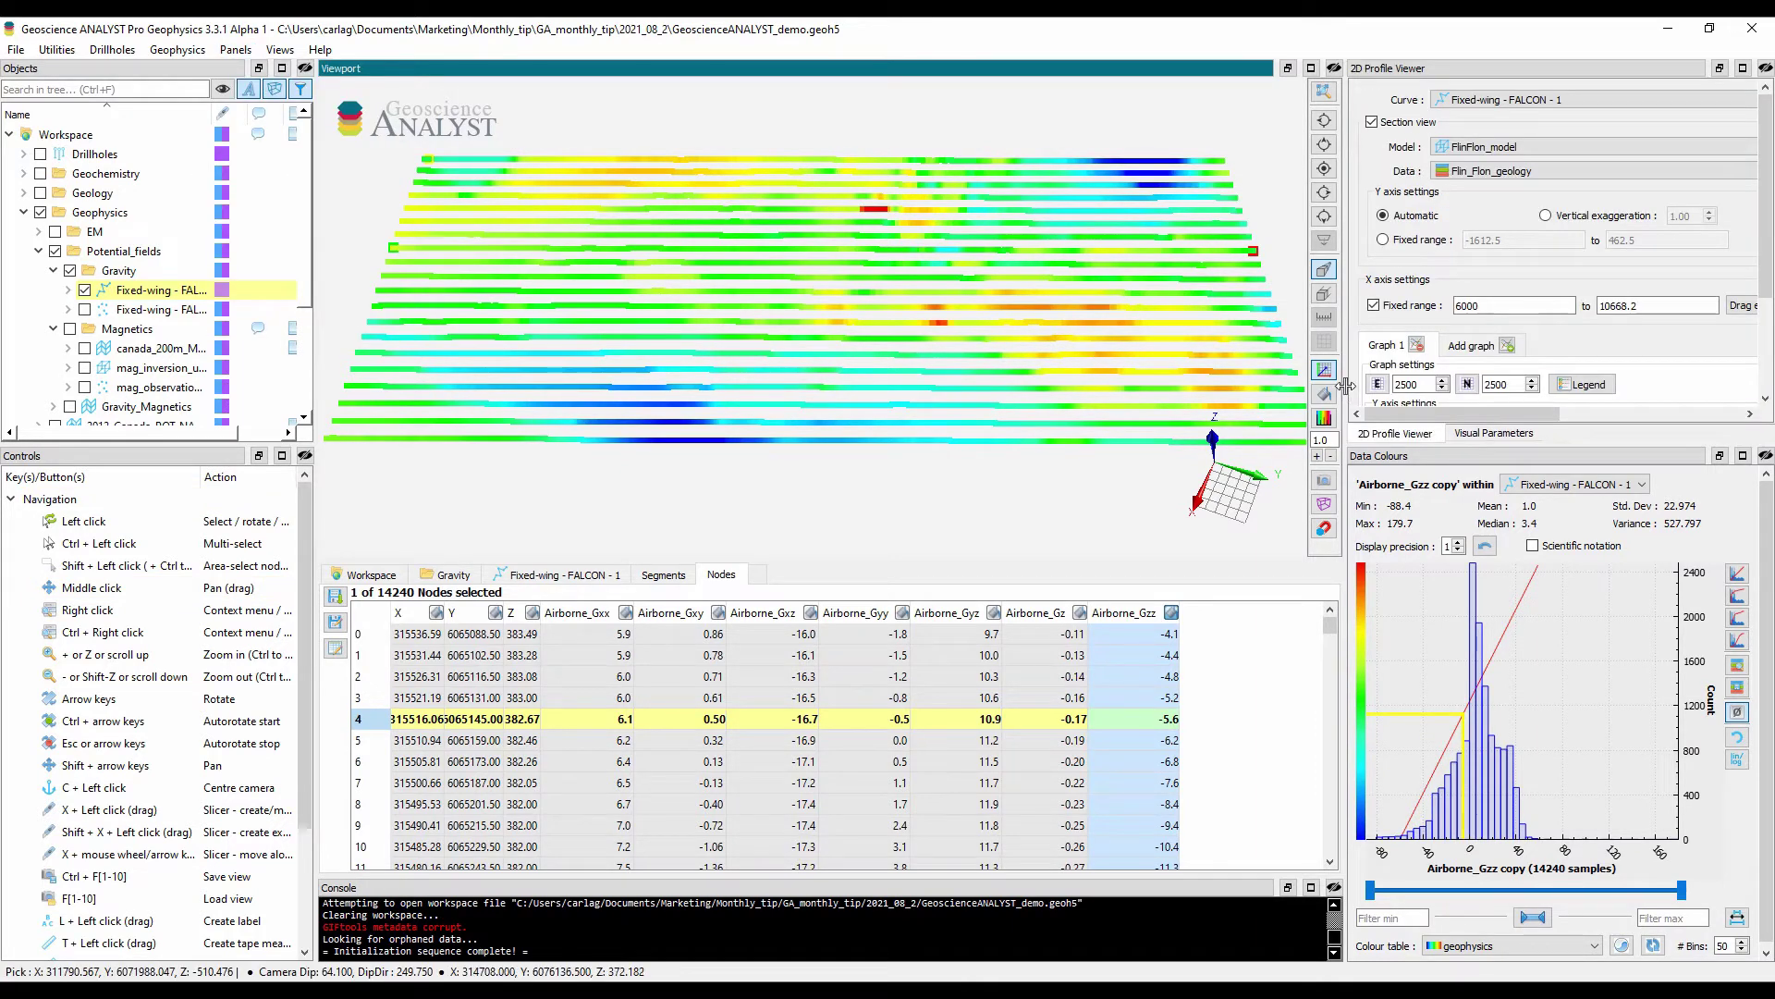
{"action": "left_click_drag", "start_coordinate": [1344, 385], "coordinate": [966, 387]}
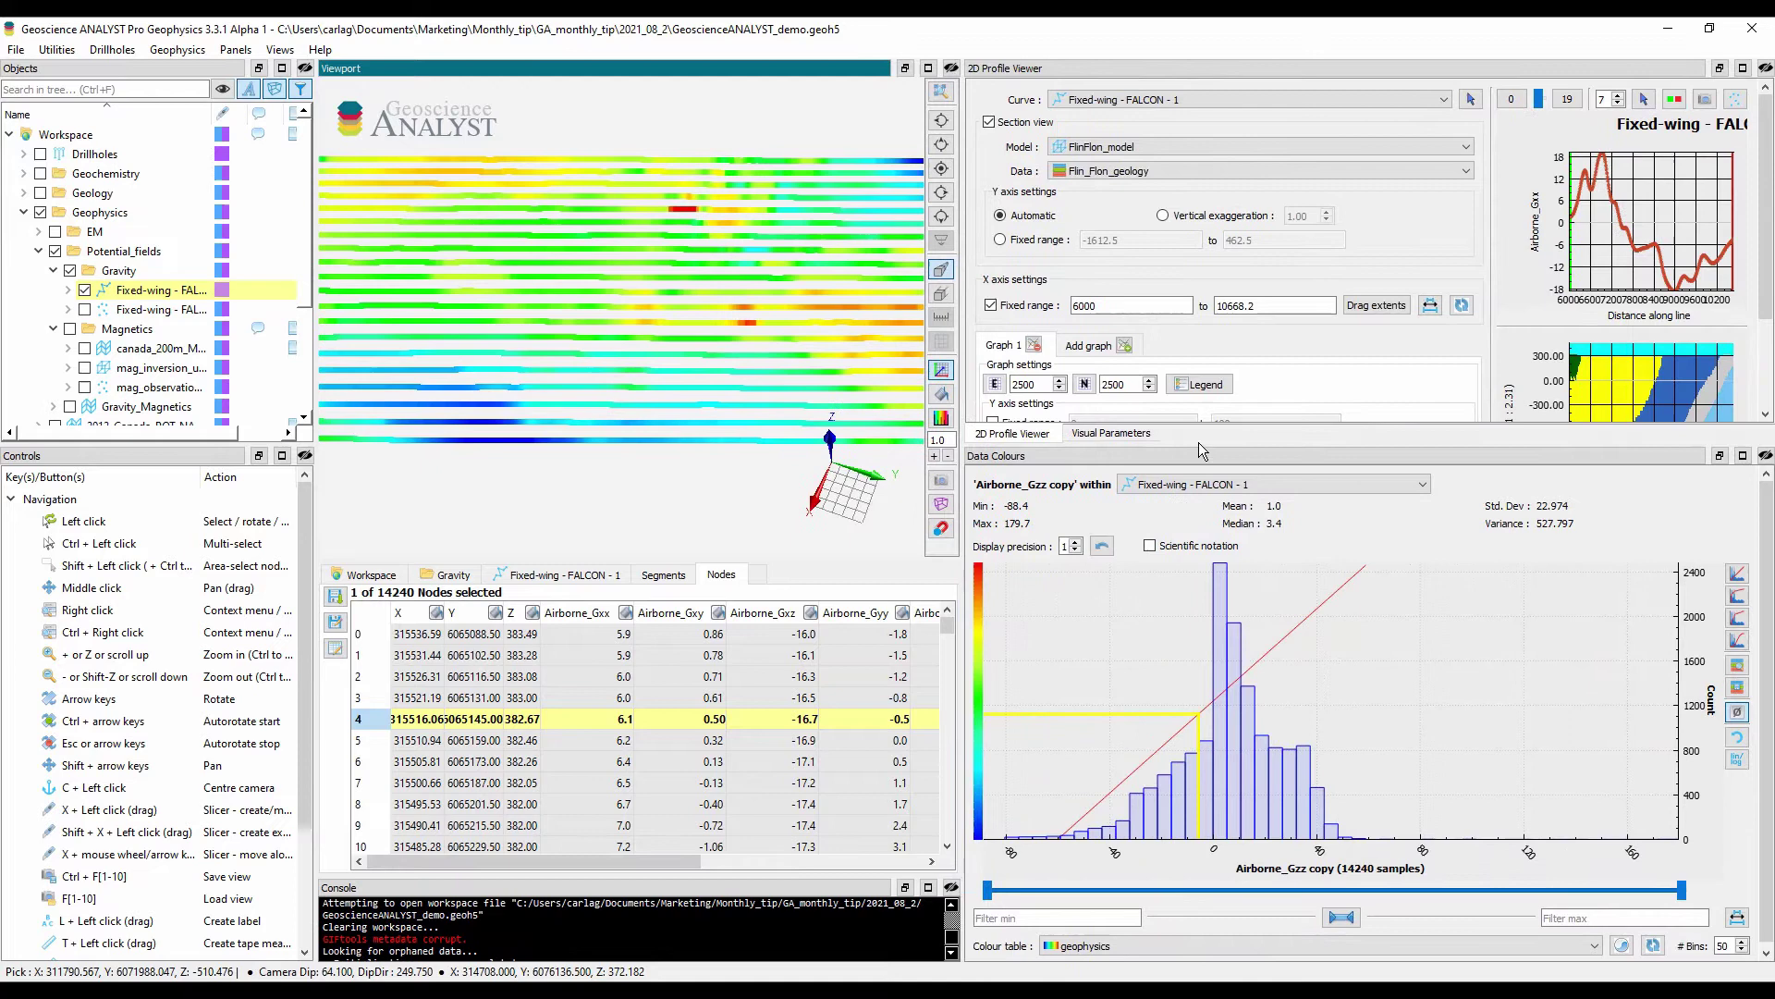
{"action": "left_click_drag", "start_coordinate": [1205, 448], "coordinate": [1210, 596]}
{"action": "left_click_drag", "start_coordinate": [963, 389], "coordinate": [804, 387]}
- Rotate the survey view and step the profile to survey line 10
{"action": "left_click_drag", "start_coordinate": [641, 386], "coordinate": [558, 385]}
{"action": "middle_click_drag", "start_coordinate": [558, 386], "coordinate": [530, 385]}
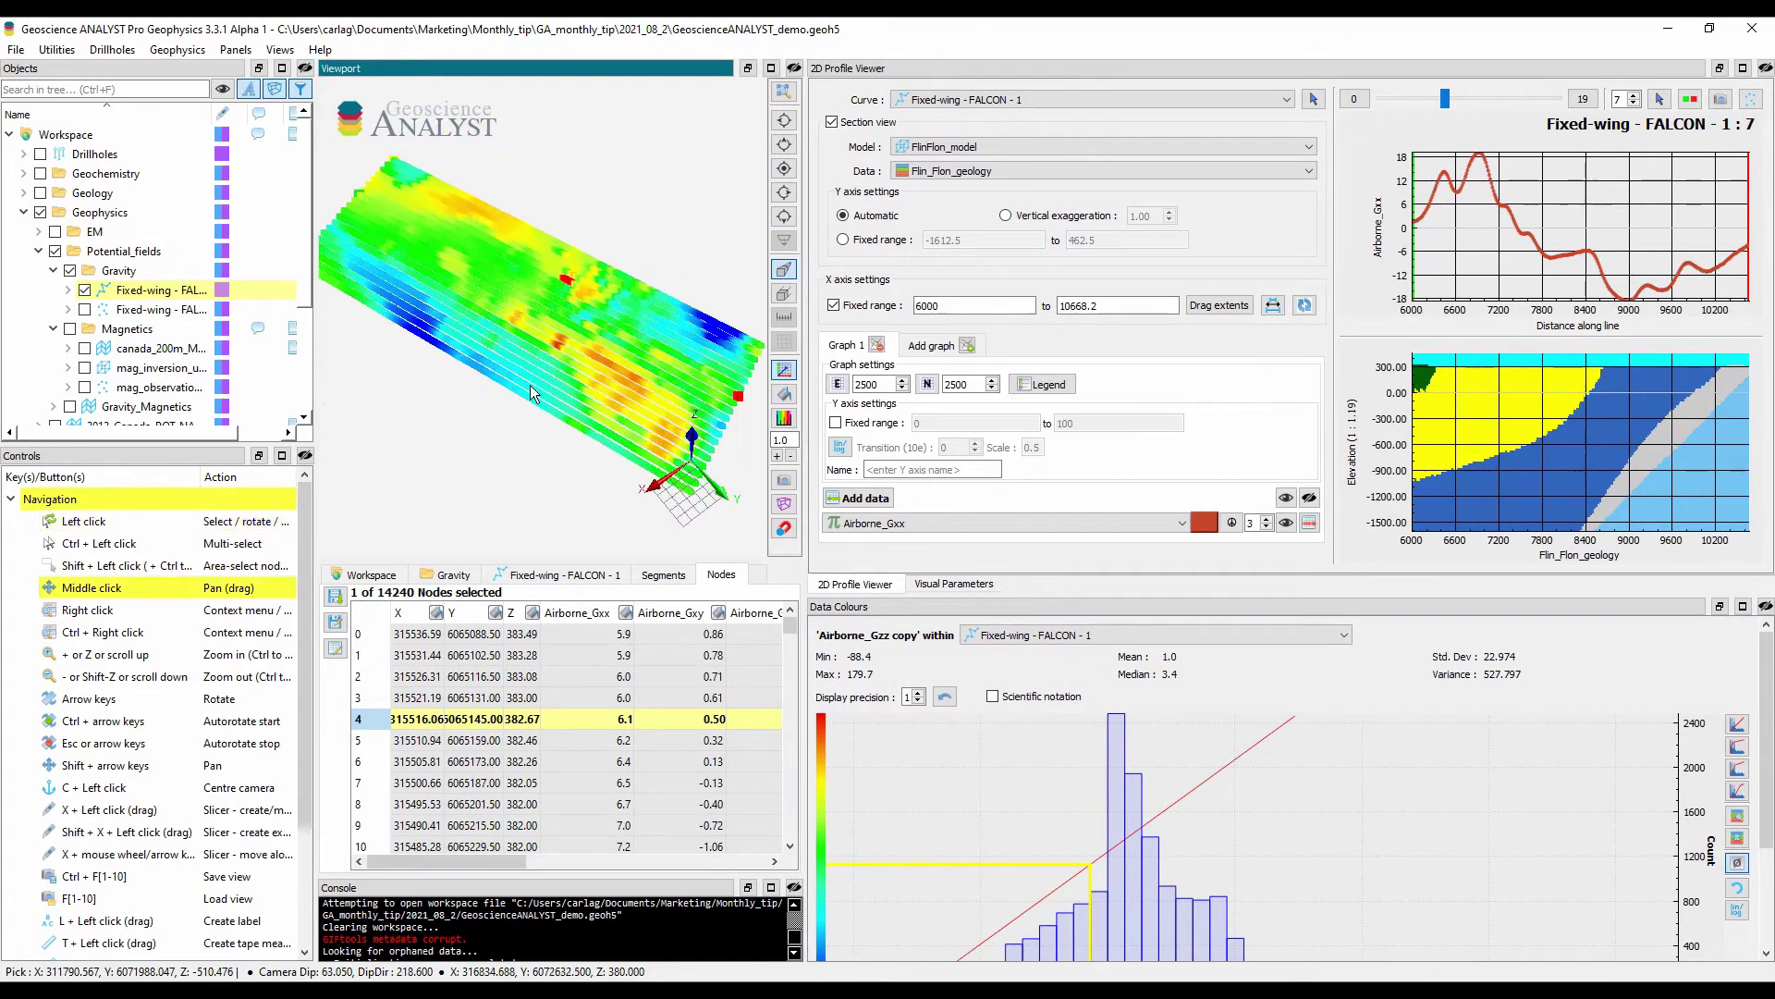
{"action": "mouse_move", "coordinate": [1442, 102]}
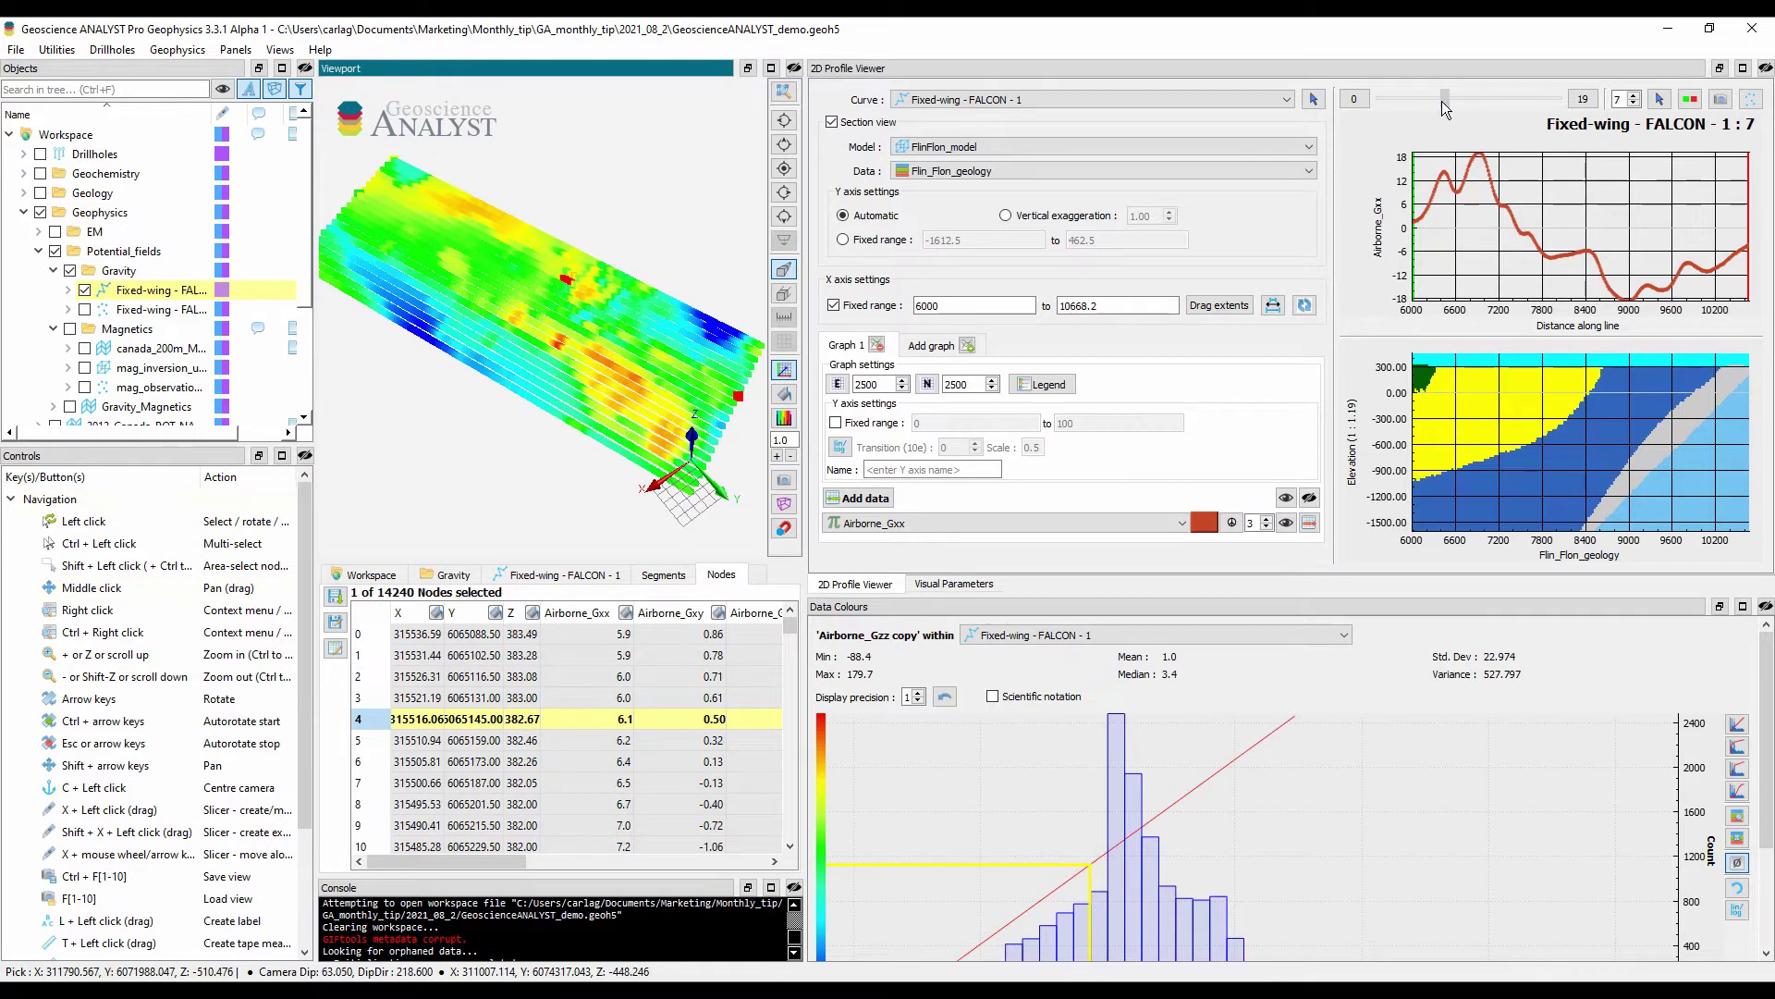
{"action": "mouse_move", "coordinate": [1446, 102]}
{"action": "left_mouse_down"}
{"action": "mouse_move", "coordinate": [1491, 101]}
{"action": "mouse_move", "coordinate": [1471, 108]}
{"action": "left_mouse_up"}
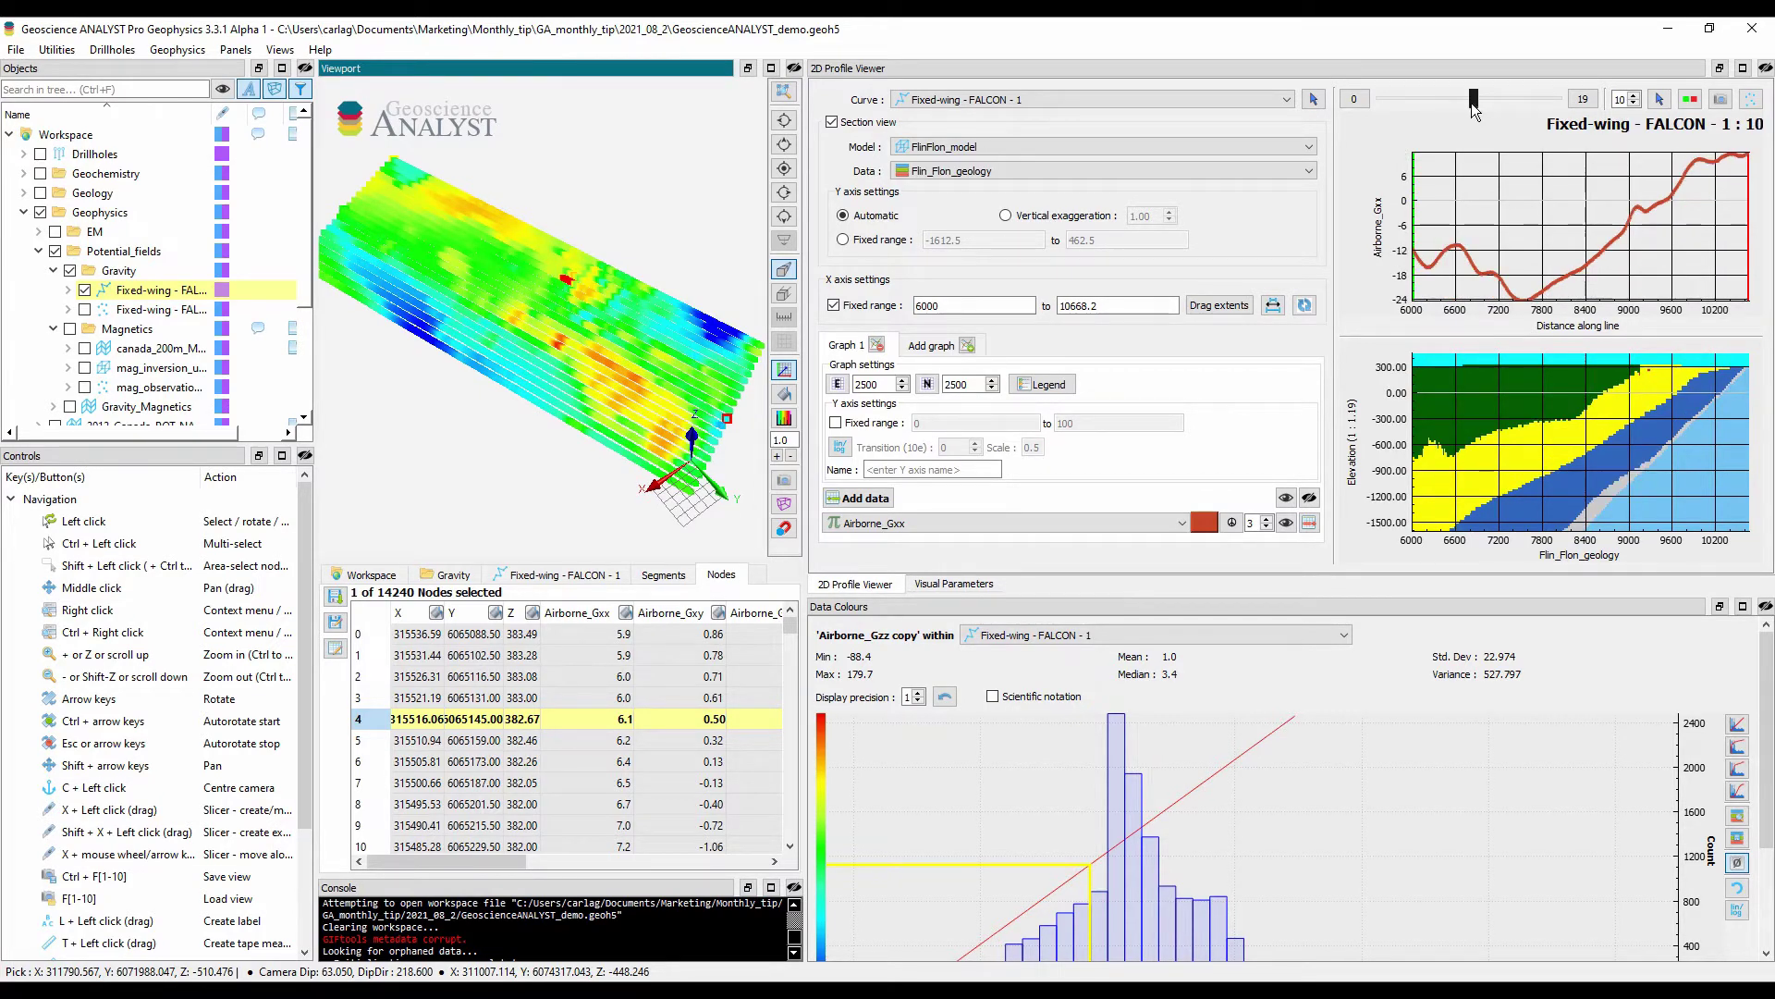
- Widen the 3D view again and hide the Fixed-wing gravity survey
{"action": "left_click", "coordinate": [953, 584]}
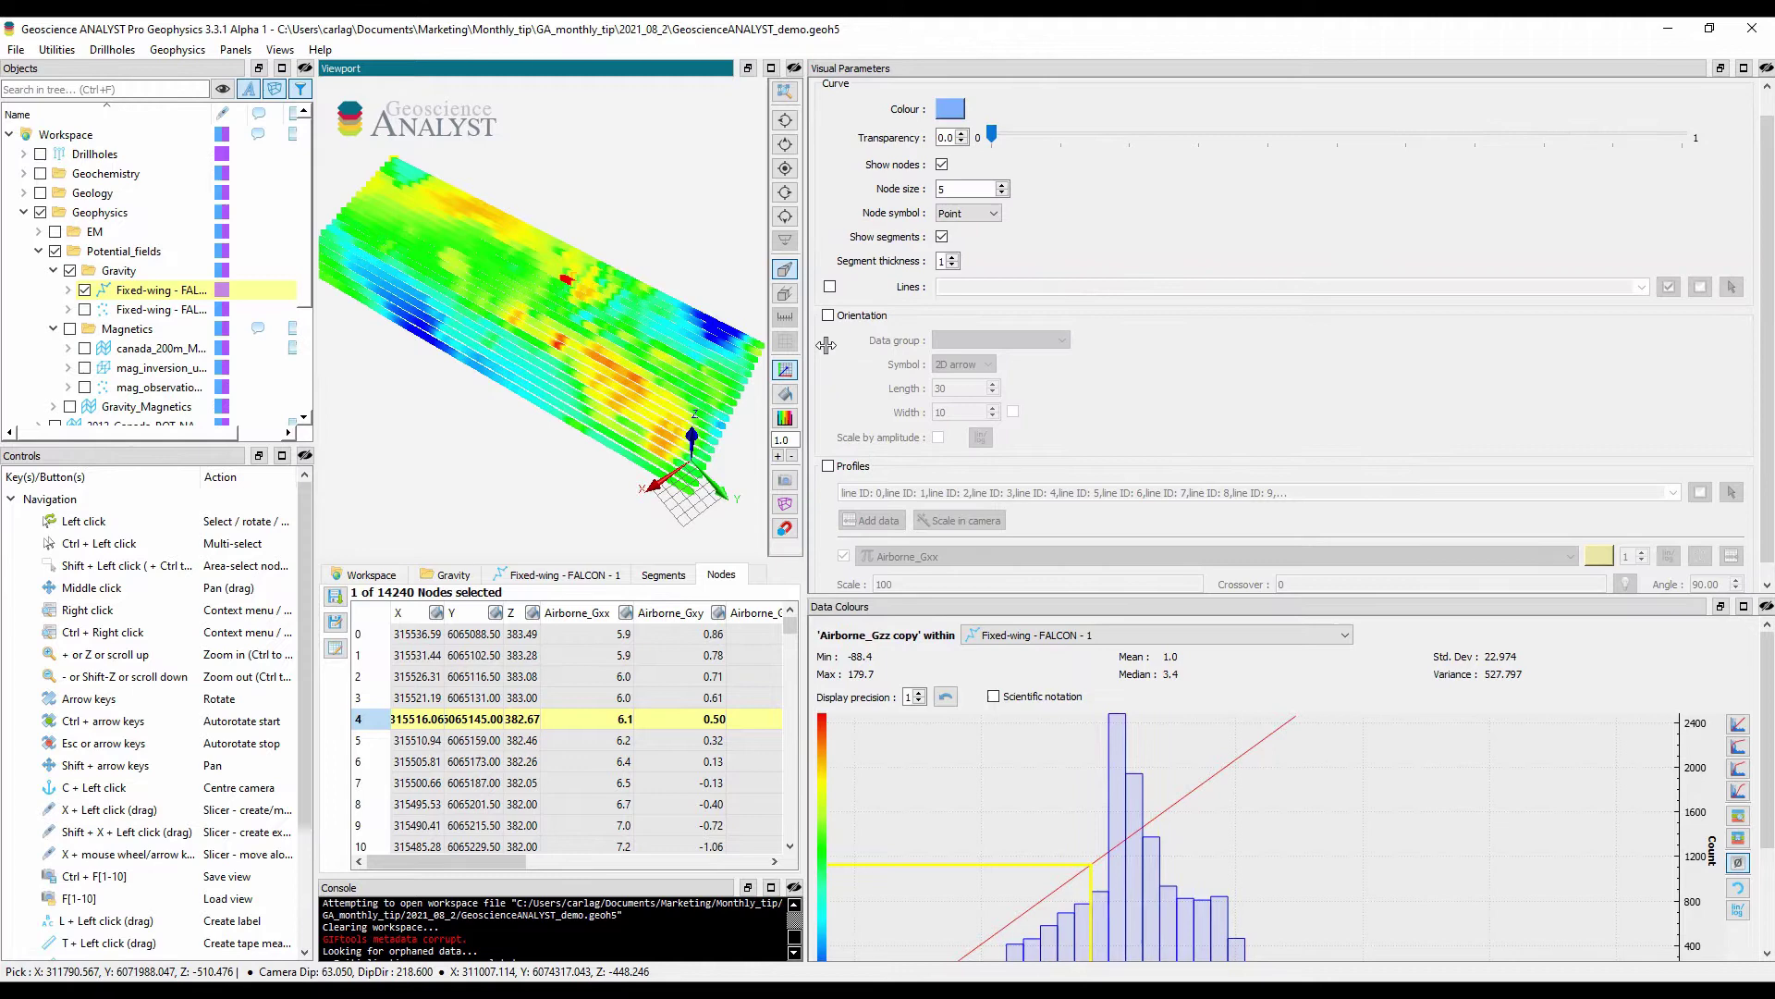
{"action": "left_click_drag", "start_coordinate": [826, 345], "coordinate": [1371, 345]}
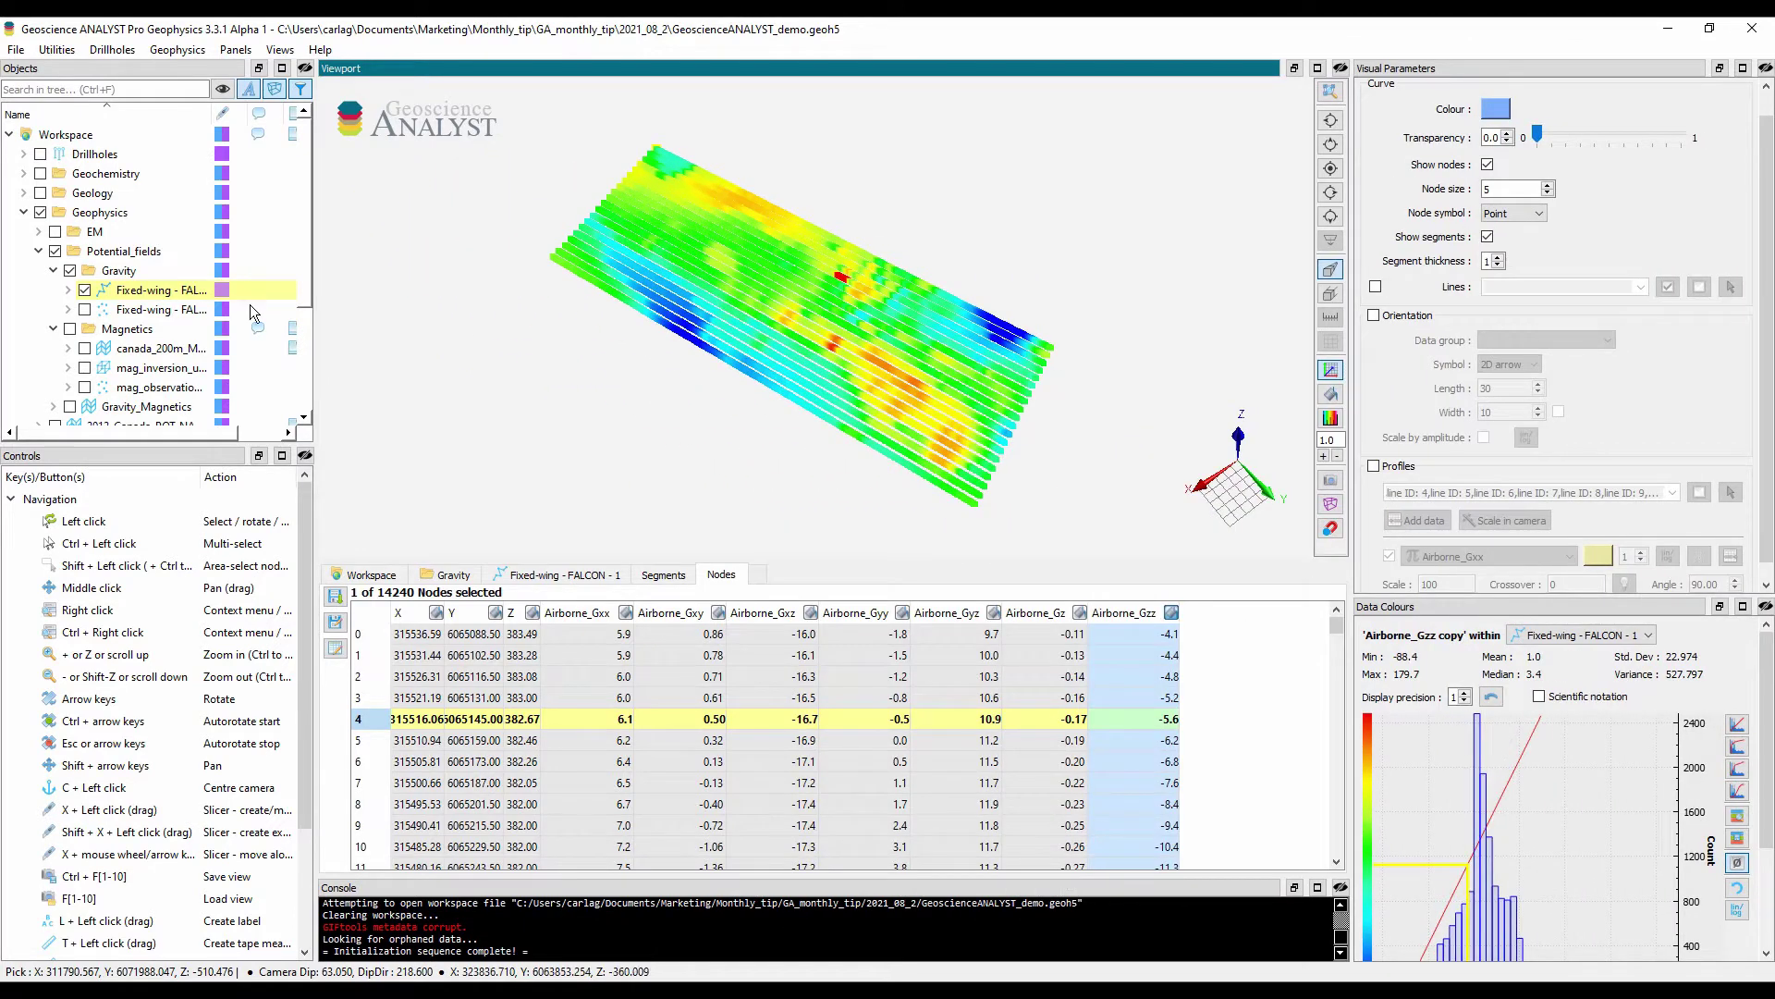
{"action": "left_click", "coordinate": [84, 291]}
{"action": "scroll", "coordinate": [86, 296], "scroll_direction": "down", "scroll_amount": 3}
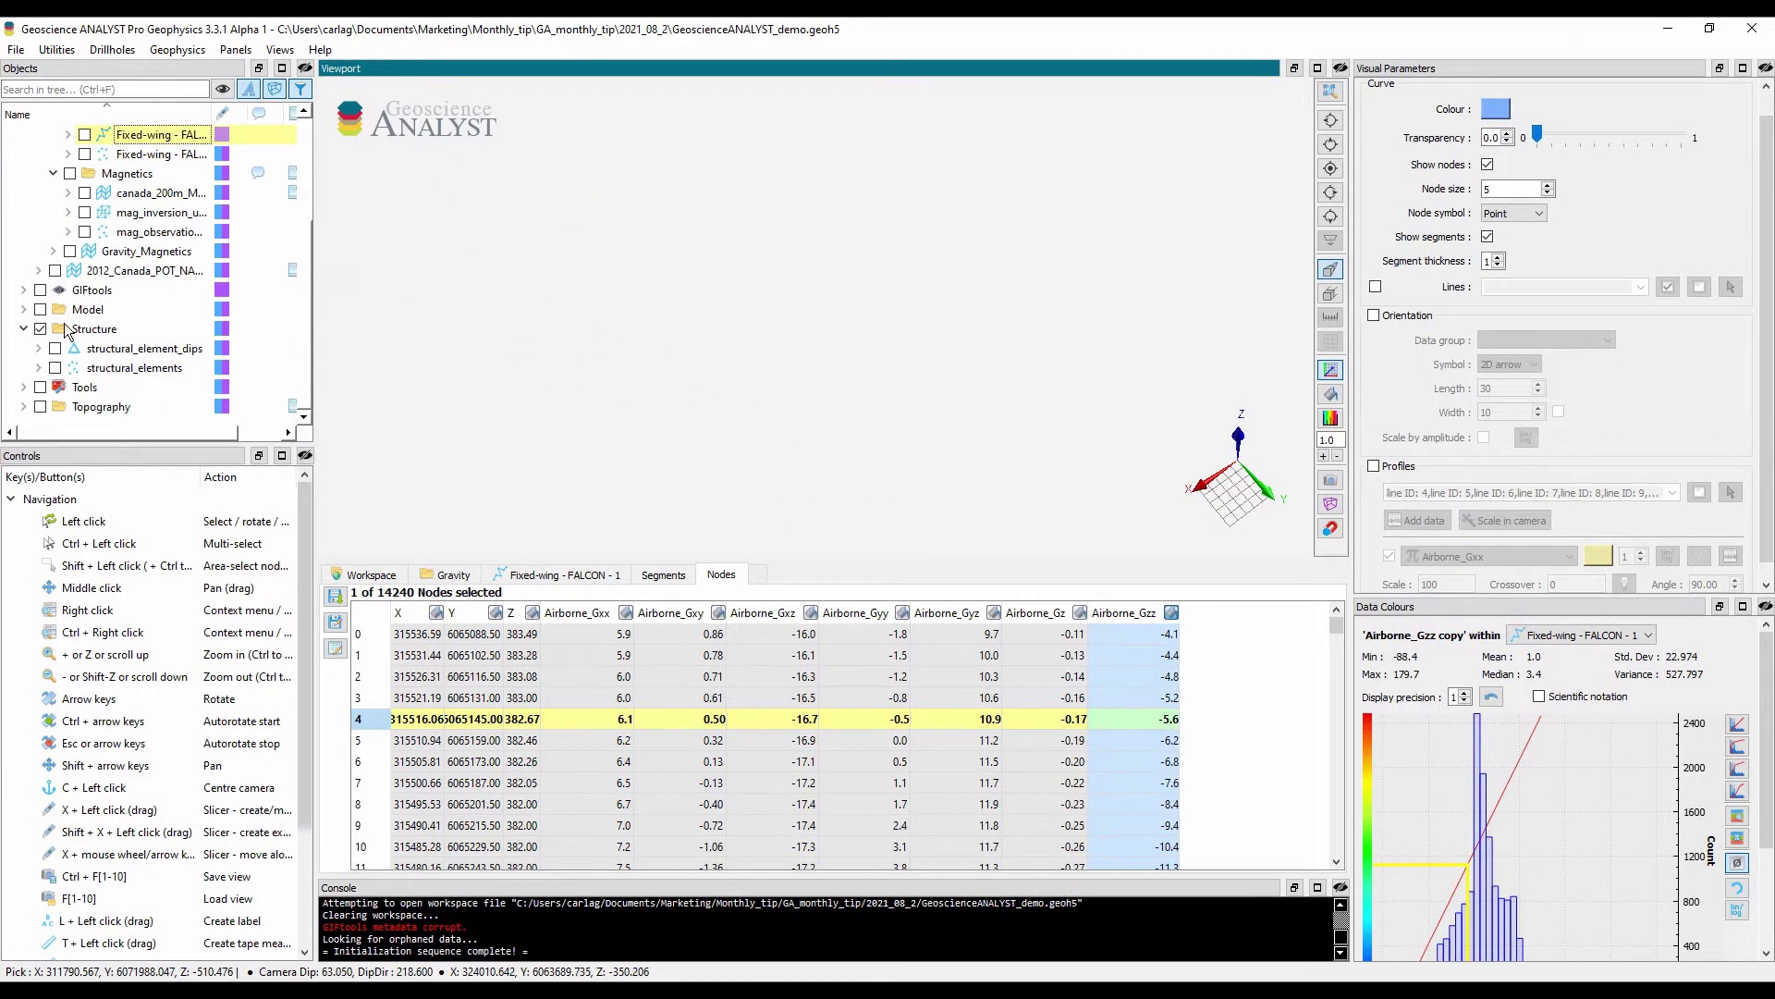
{"action": "scroll", "coordinate": [82, 334], "scroll_direction": "down", "scroll_amount": 3}
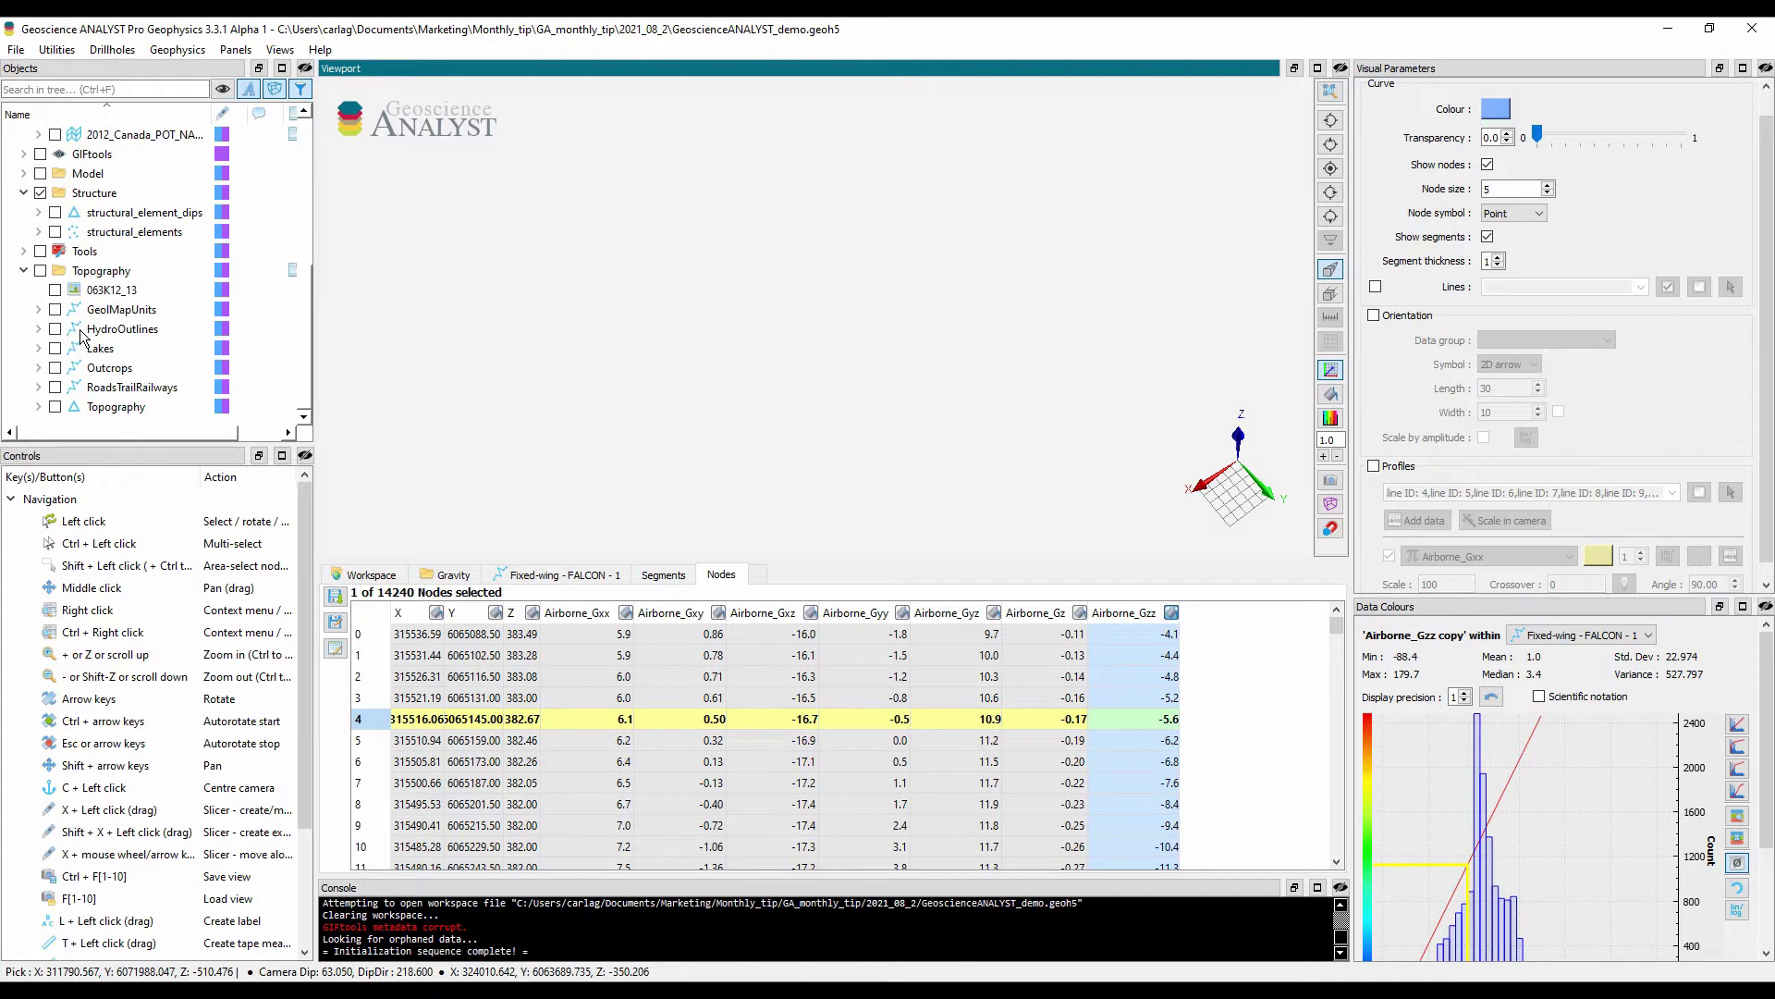
- Show RoadsTrailRailways above the Topography surface in an oblique view
{"action": "left_click", "coordinate": [55, 387]}
{"action": "left_click", "coordinate": [1330, 168]}
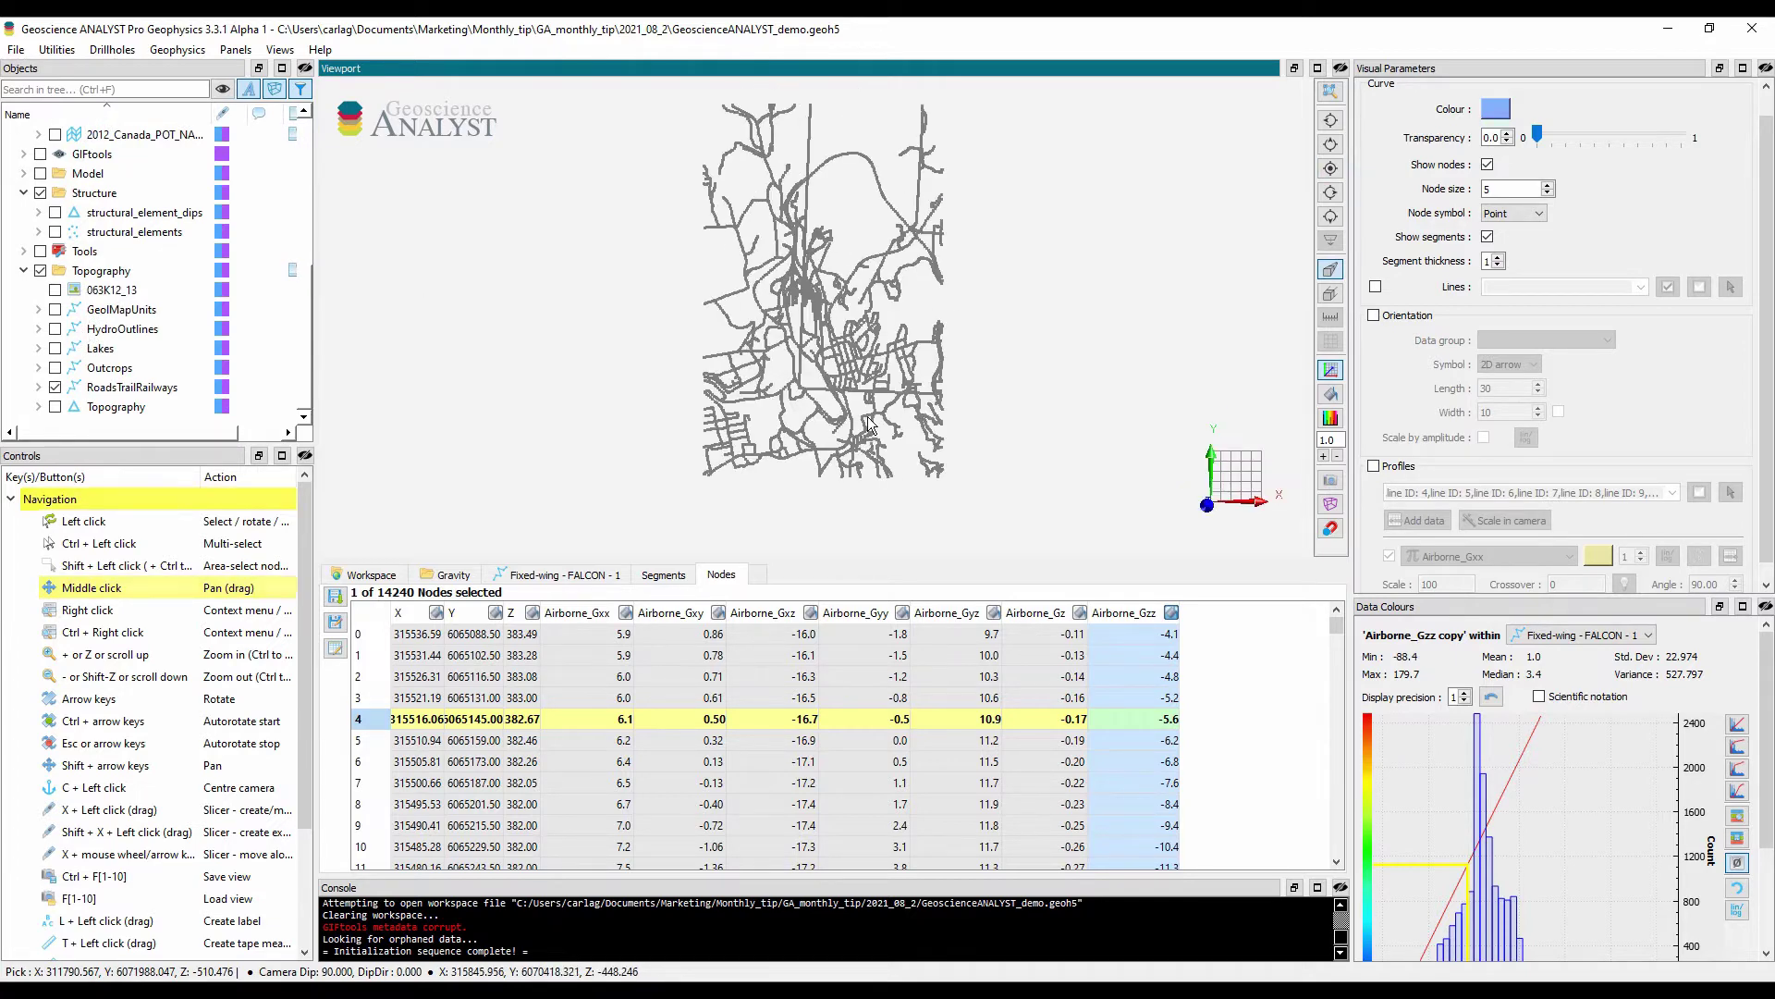
{"action": "left_click_drag", "start_coordinate": [821, 469], "coordinate": [729, 298]}
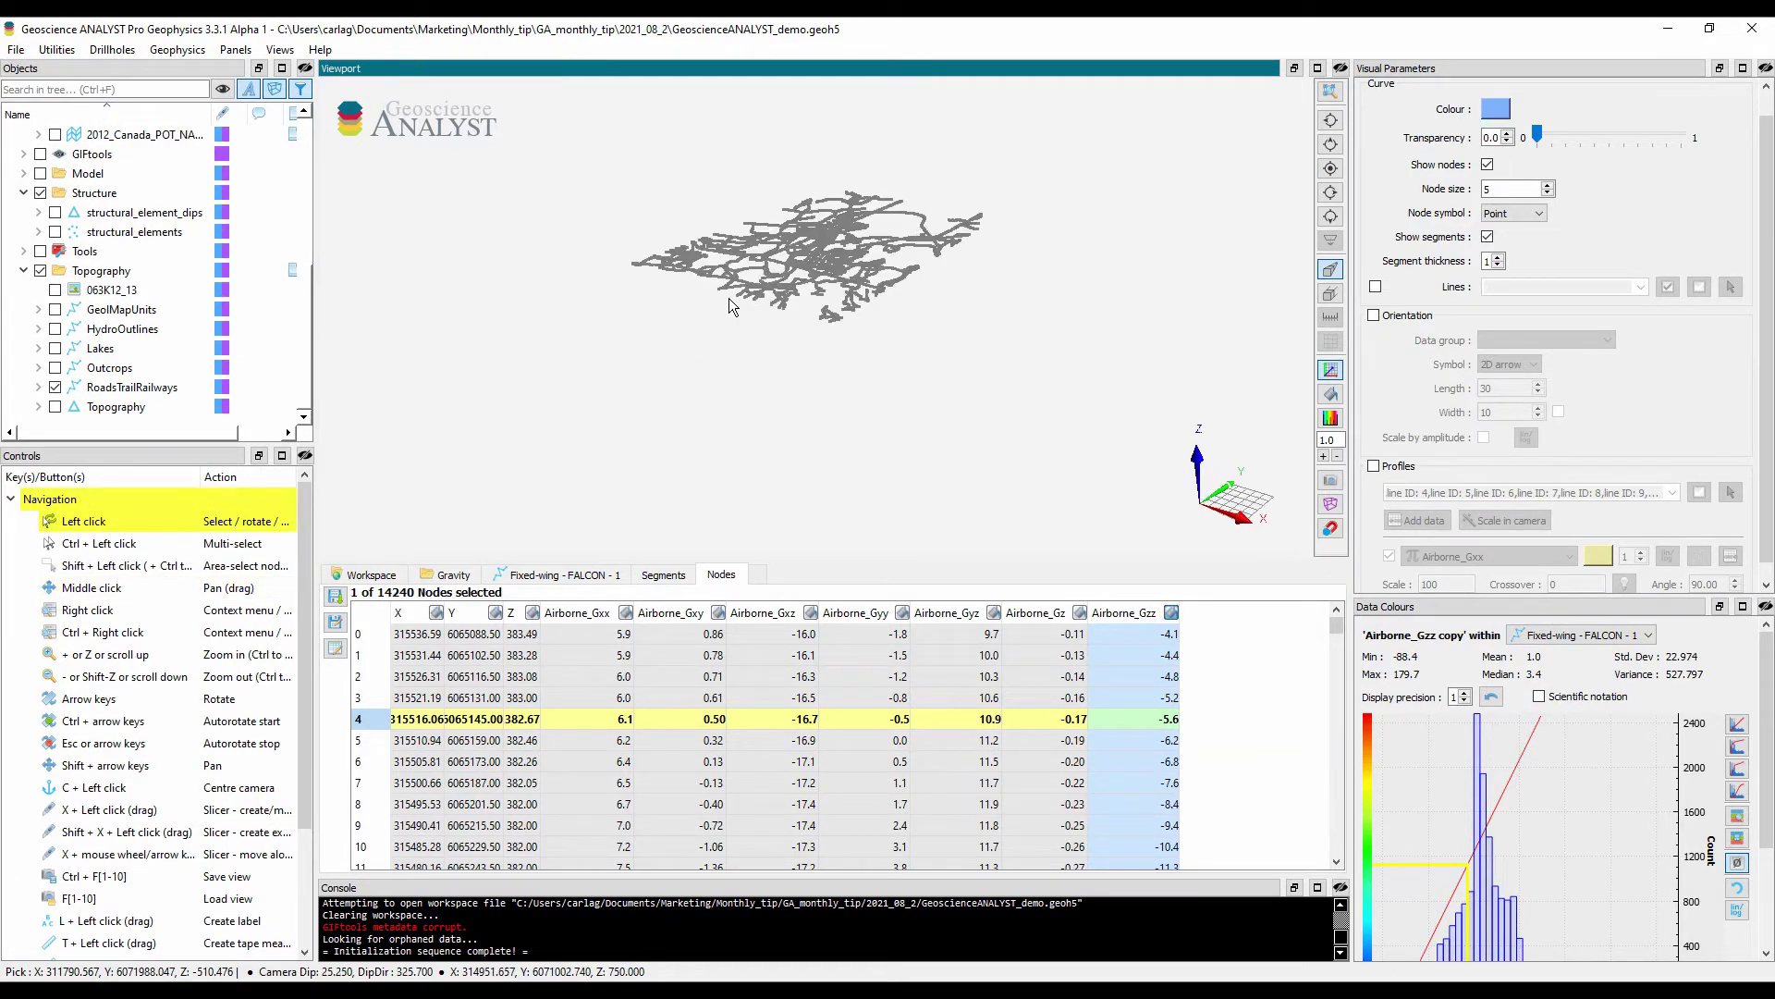
{"action": "left_click", "coordinate": [55, 406]}
{"action": "scroll", "coordinate": [703, 324], "scroll_direction": "up", "scroll_amount": 5}
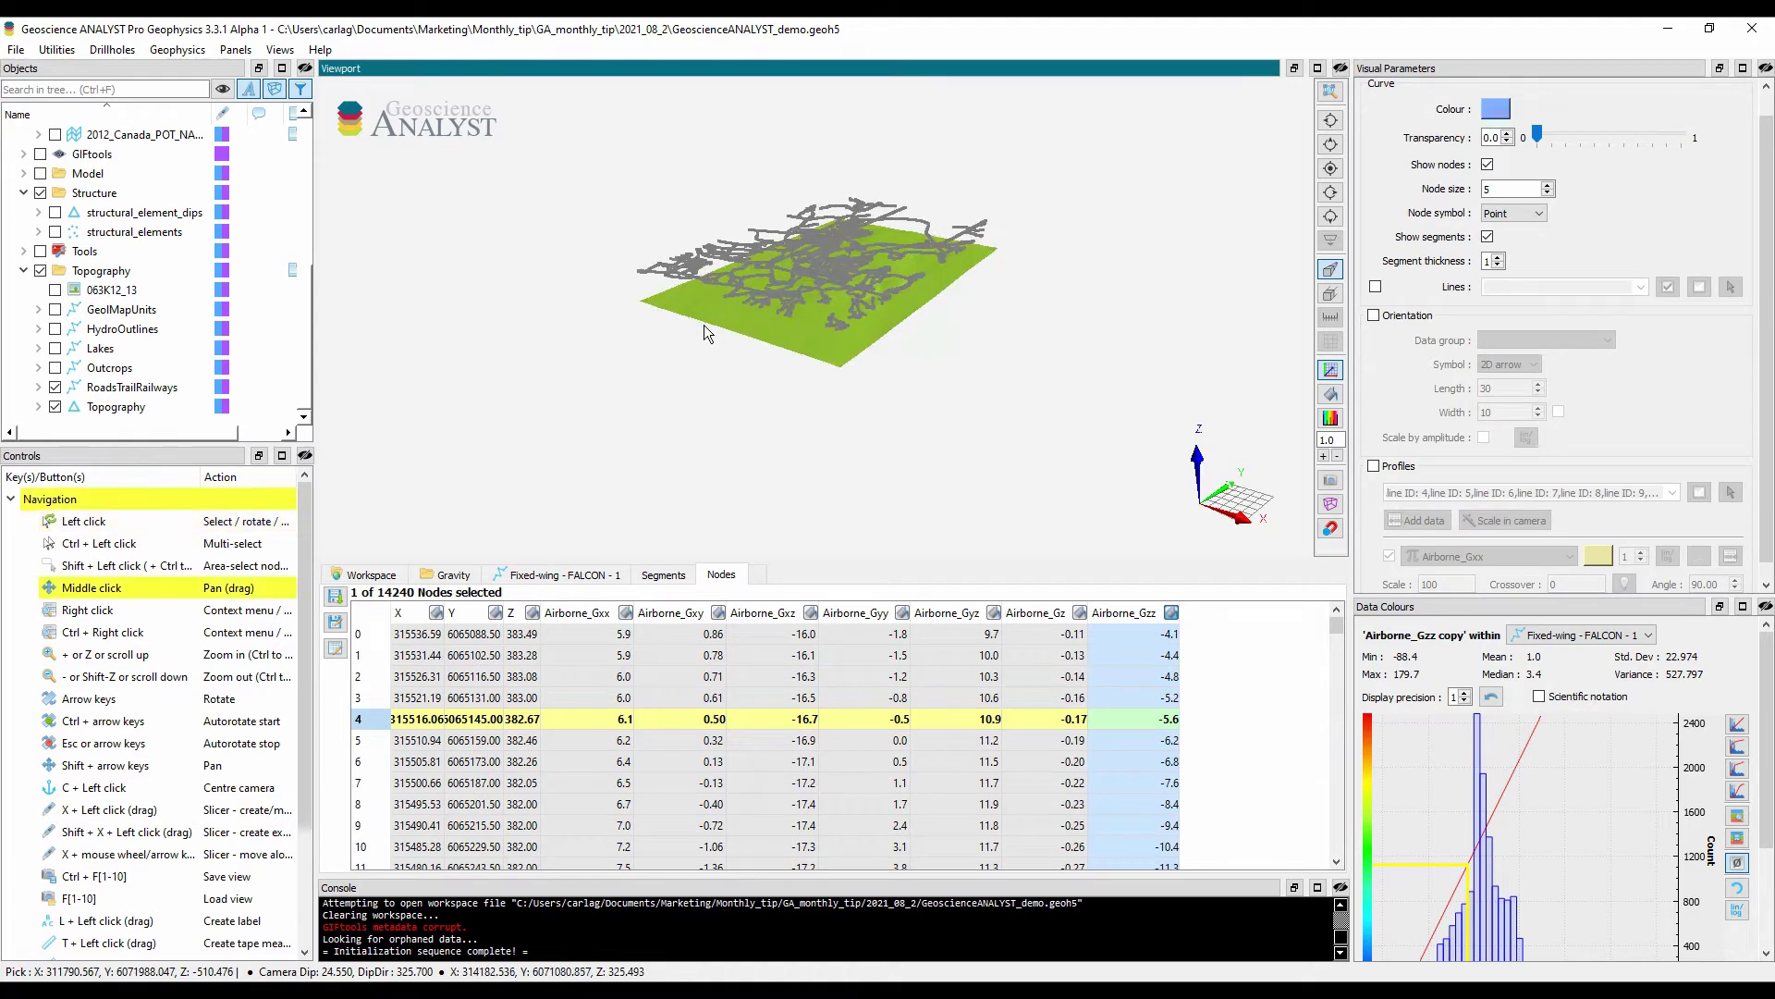
{"action": "left_click", "coordinate": [180, 385]}
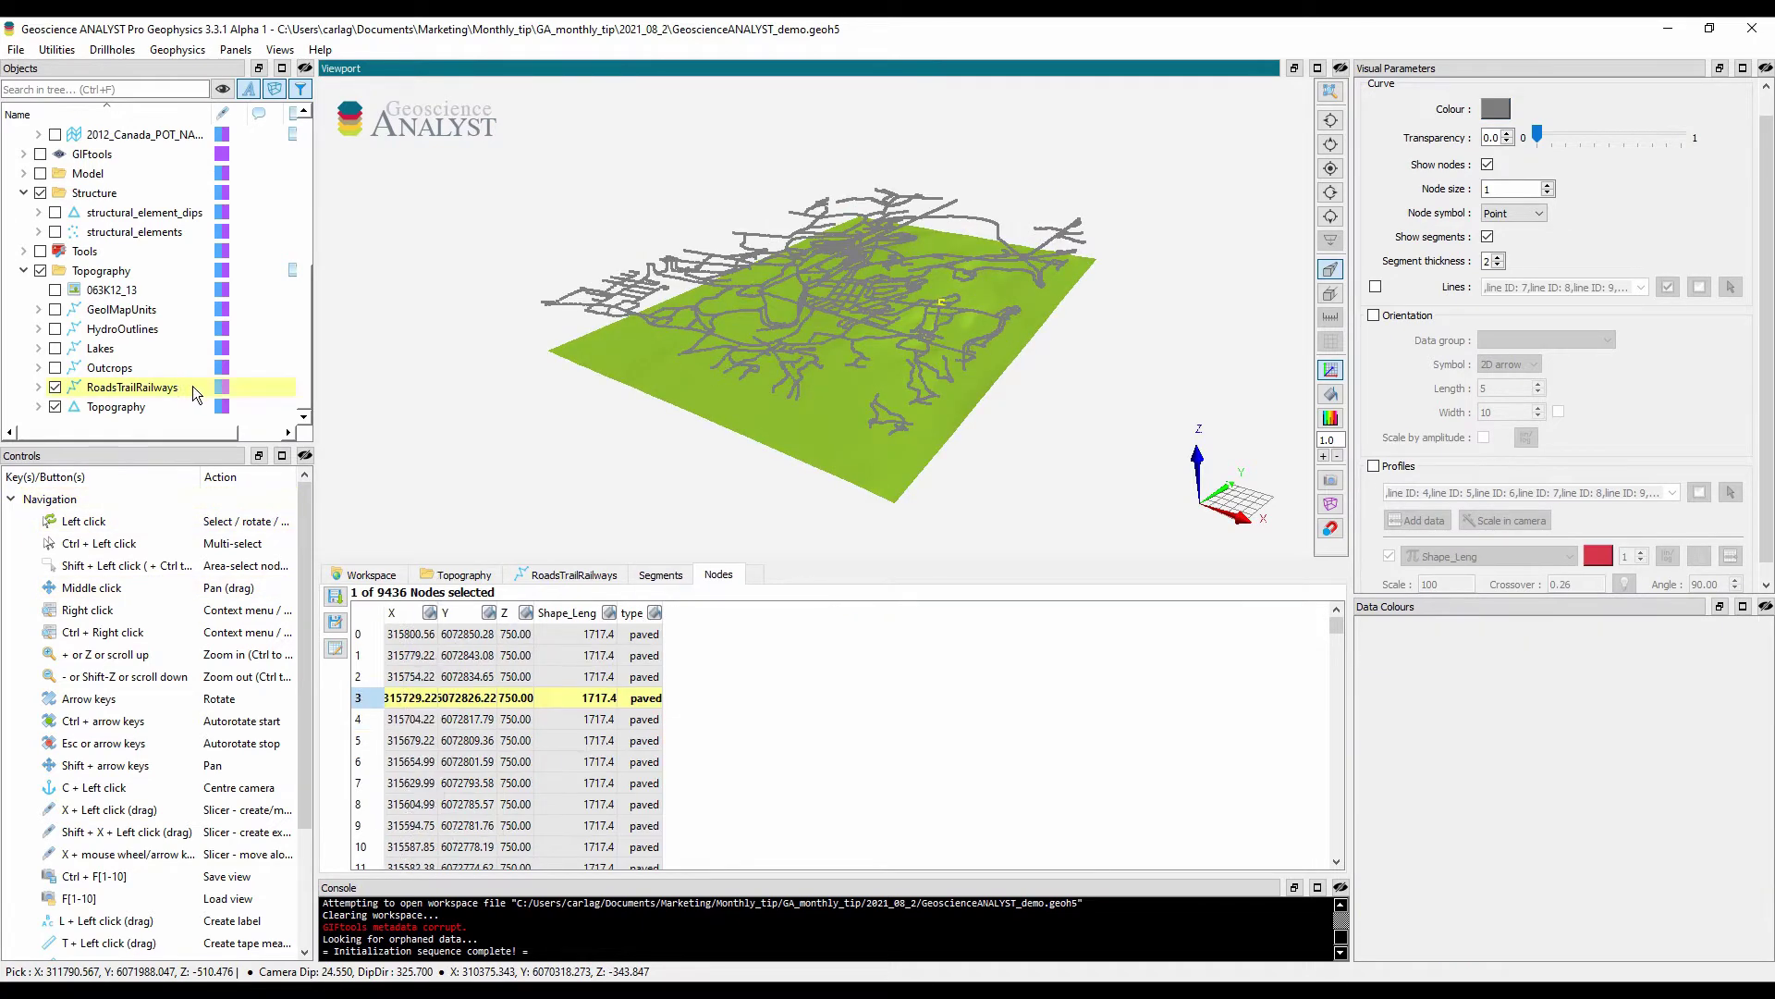
- Drape the RoadsTrailRailways layer onto the Topography surface
{"action": "right_click", "coordinate": [184, 387]}
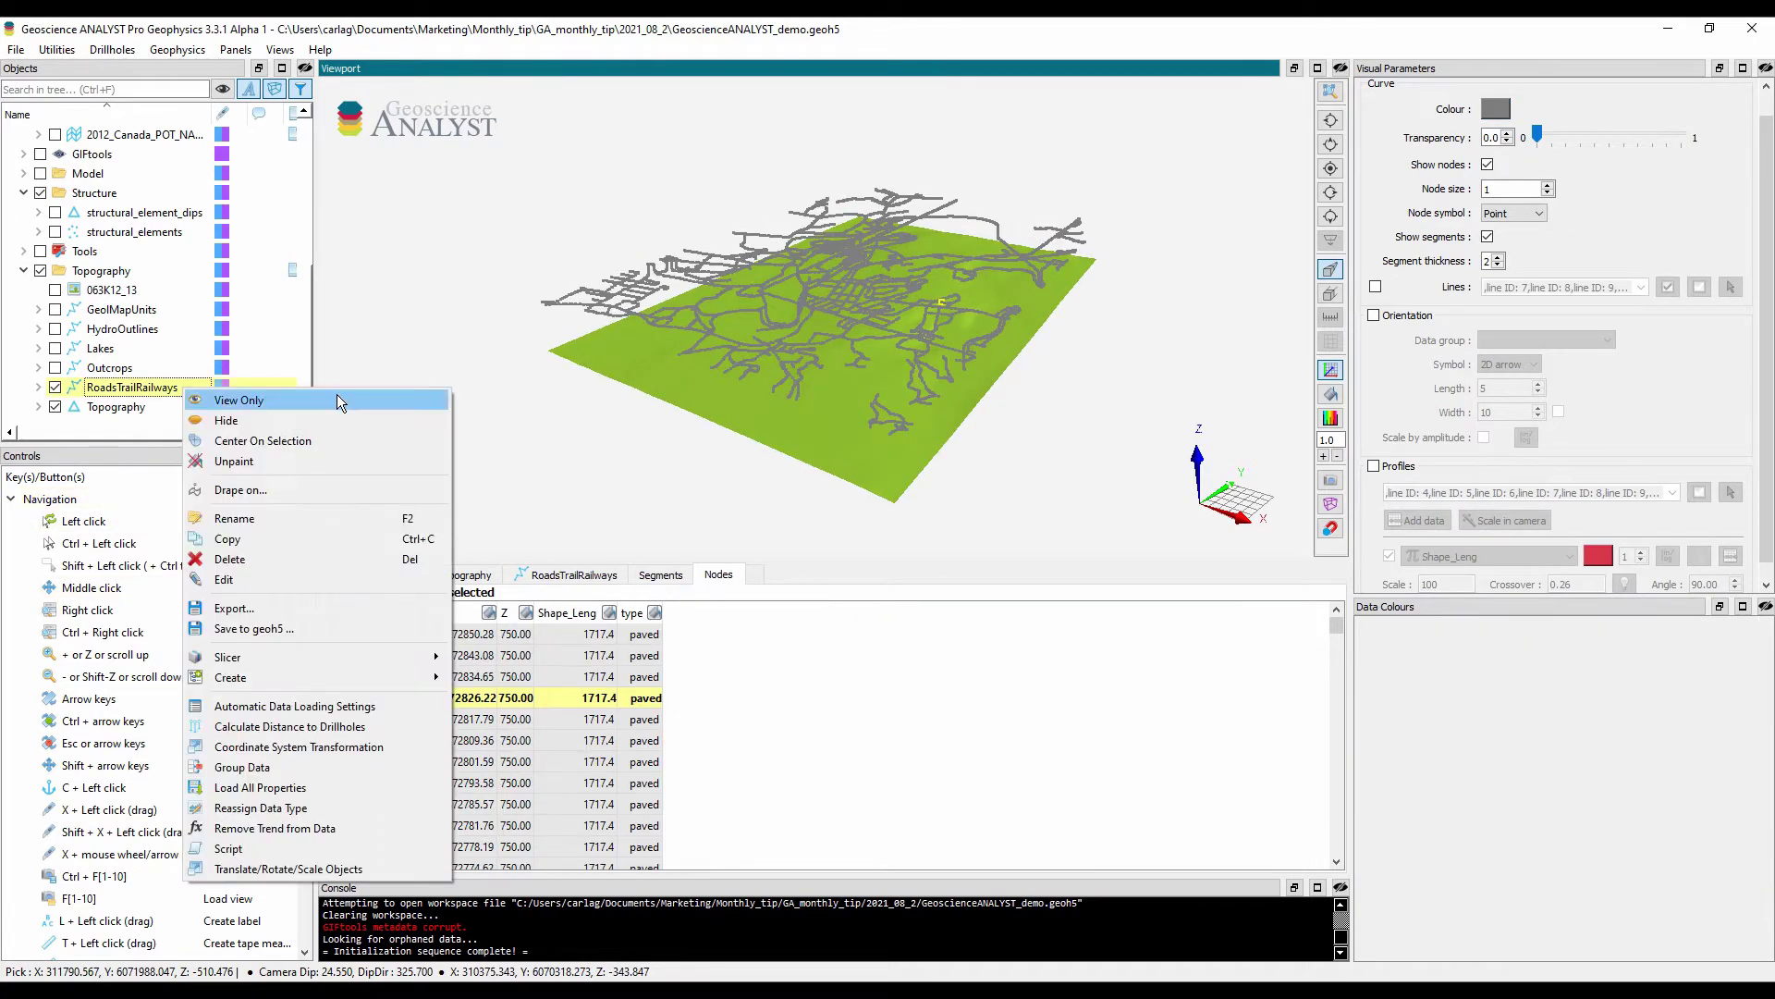
{"action": "left_click", "coordinate": [324, 491]}
{"action": "left_click", "coordinate": [640, 360]}
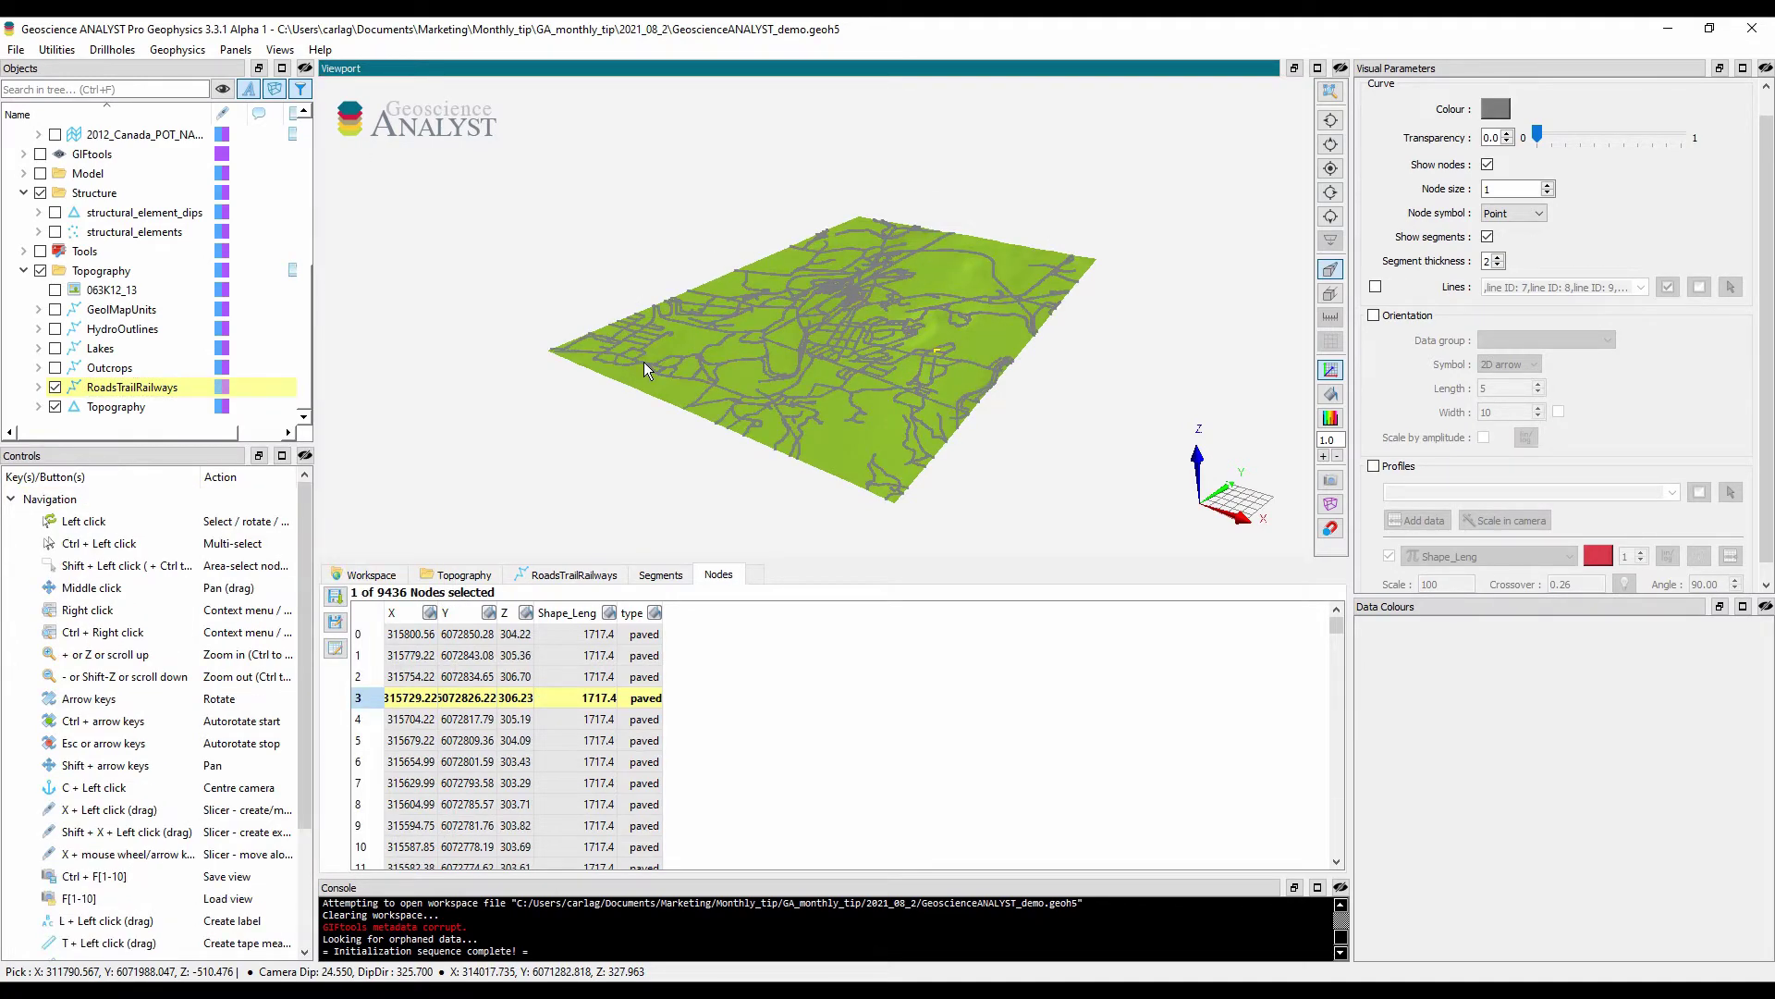
- Set vertical exaggeration to 10, re-centre the camera, and hide RoadsTrailRailways
{"action": "left_click", "coordinate": [1321, 441]}
{"action": "type", "text": "10"}
{"action": "key", "text": "Return"}
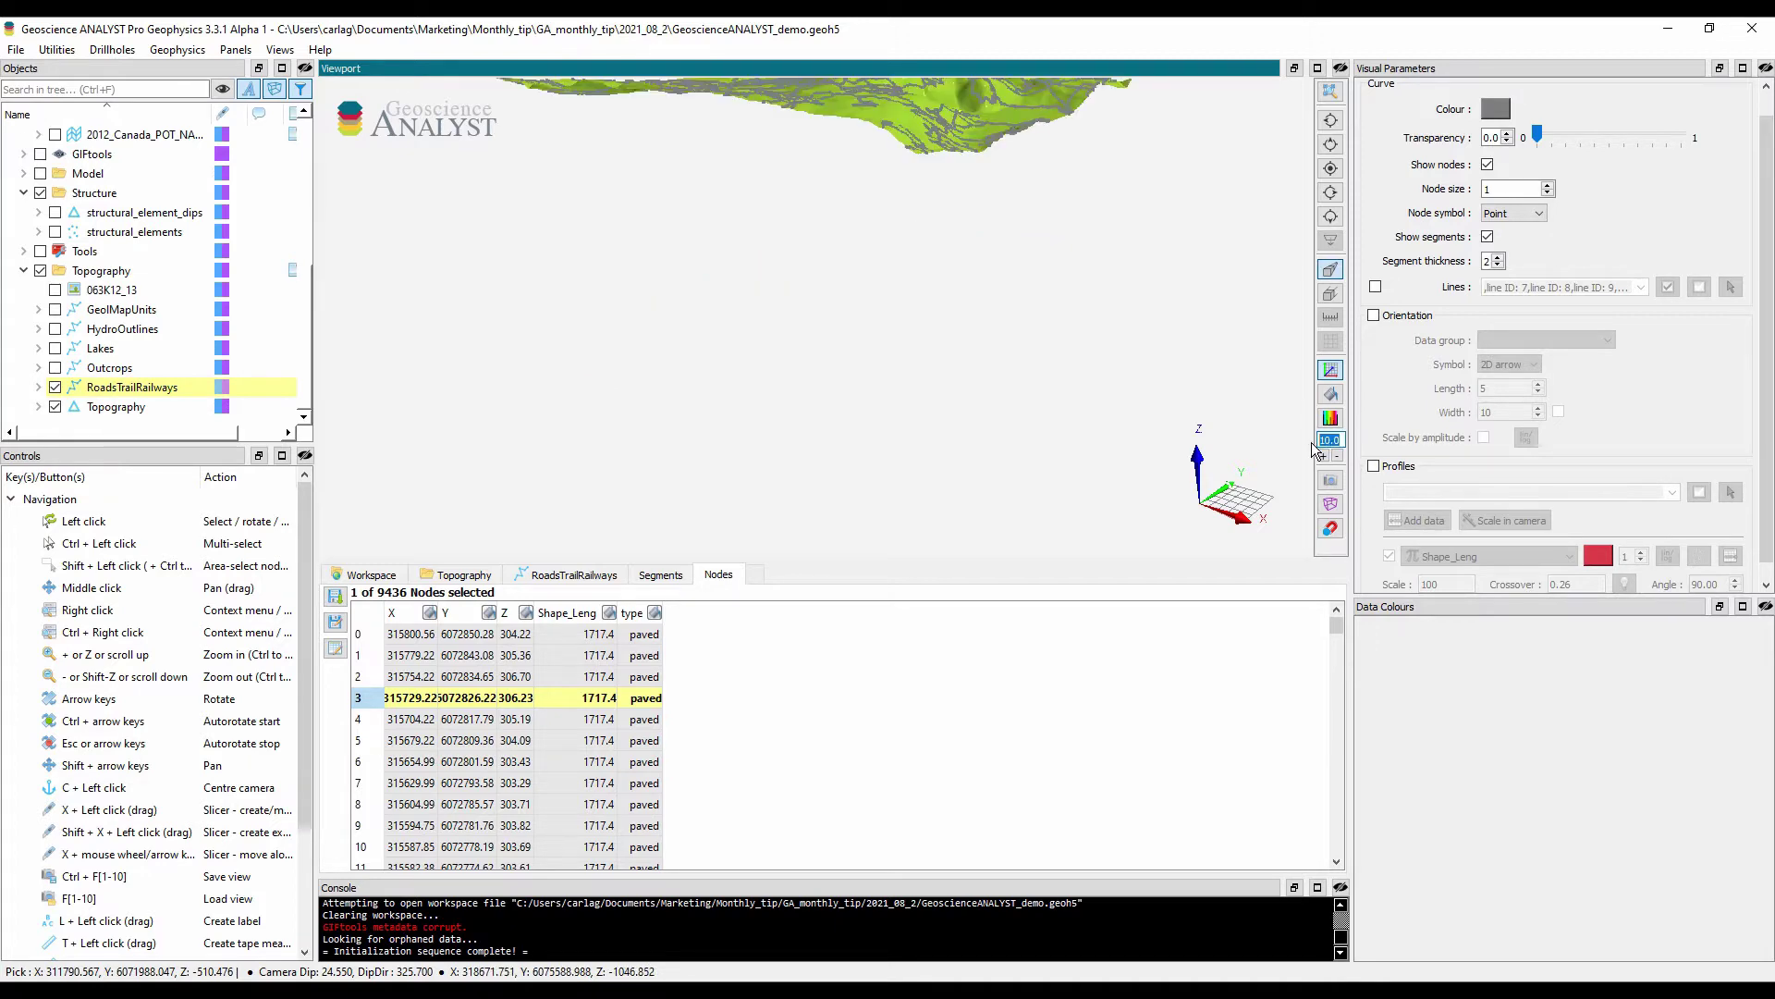
{"action": "left_click", "coordinate": [1329, 90]}
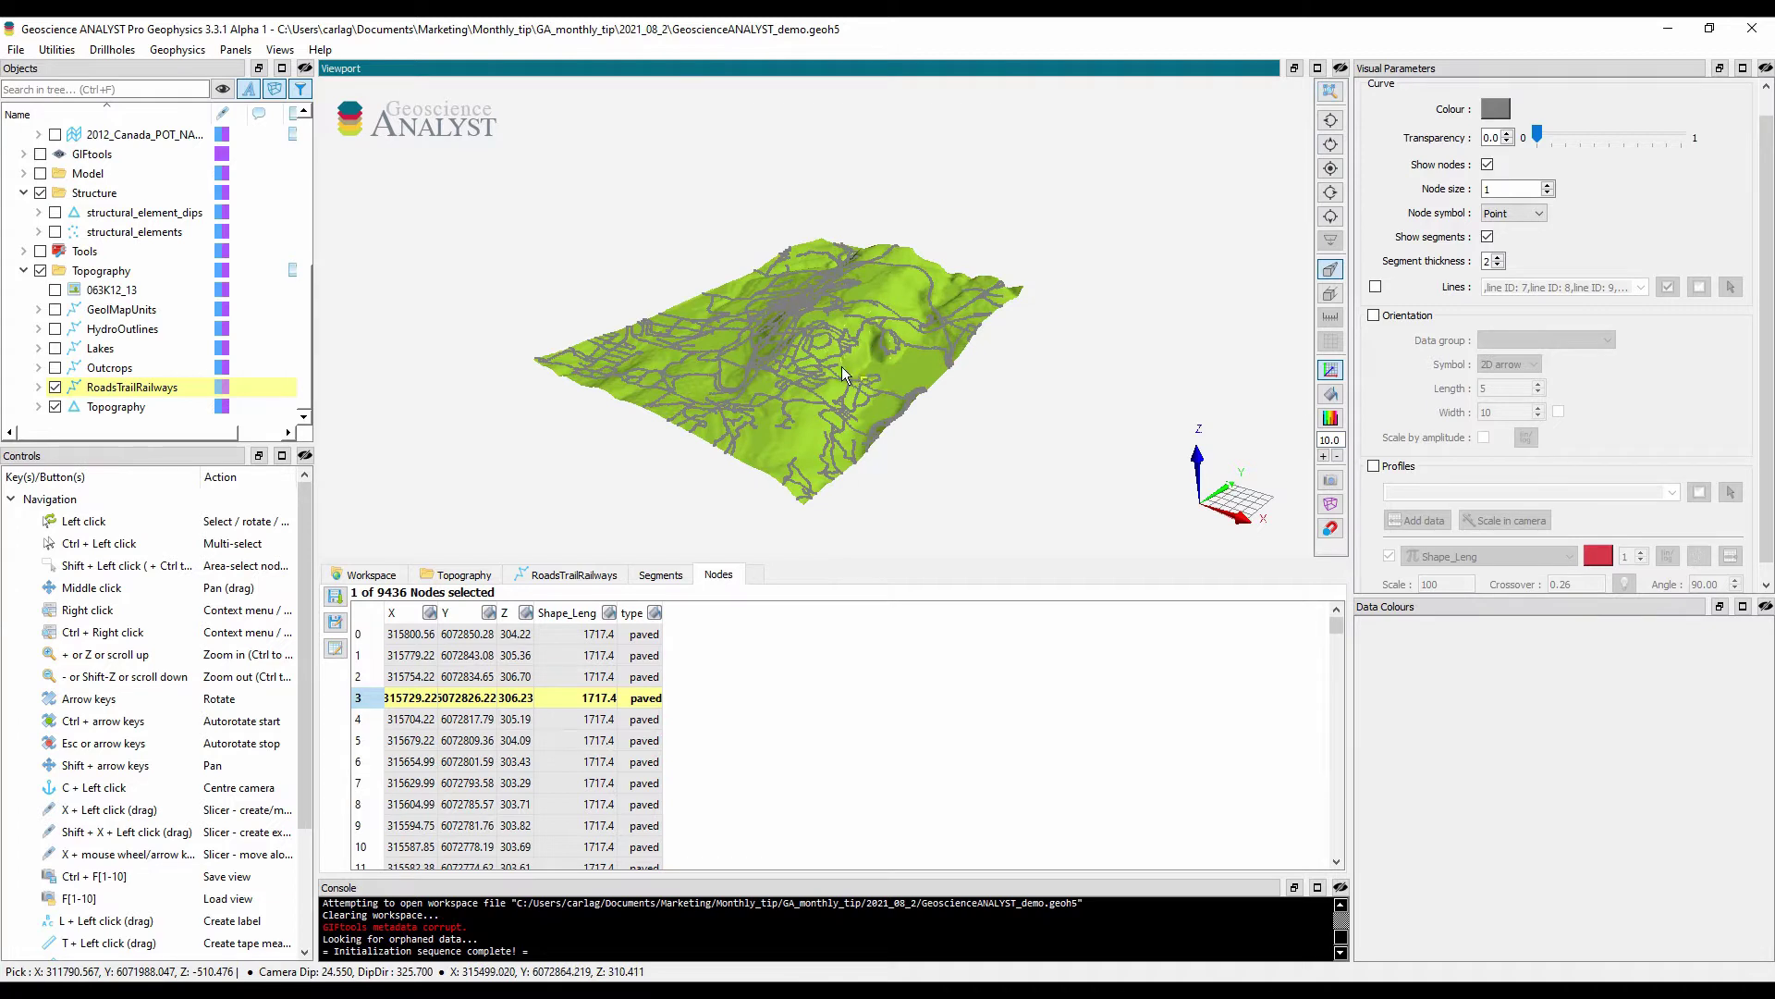
{"action": "left_click", "coordinate": [55, 387]}
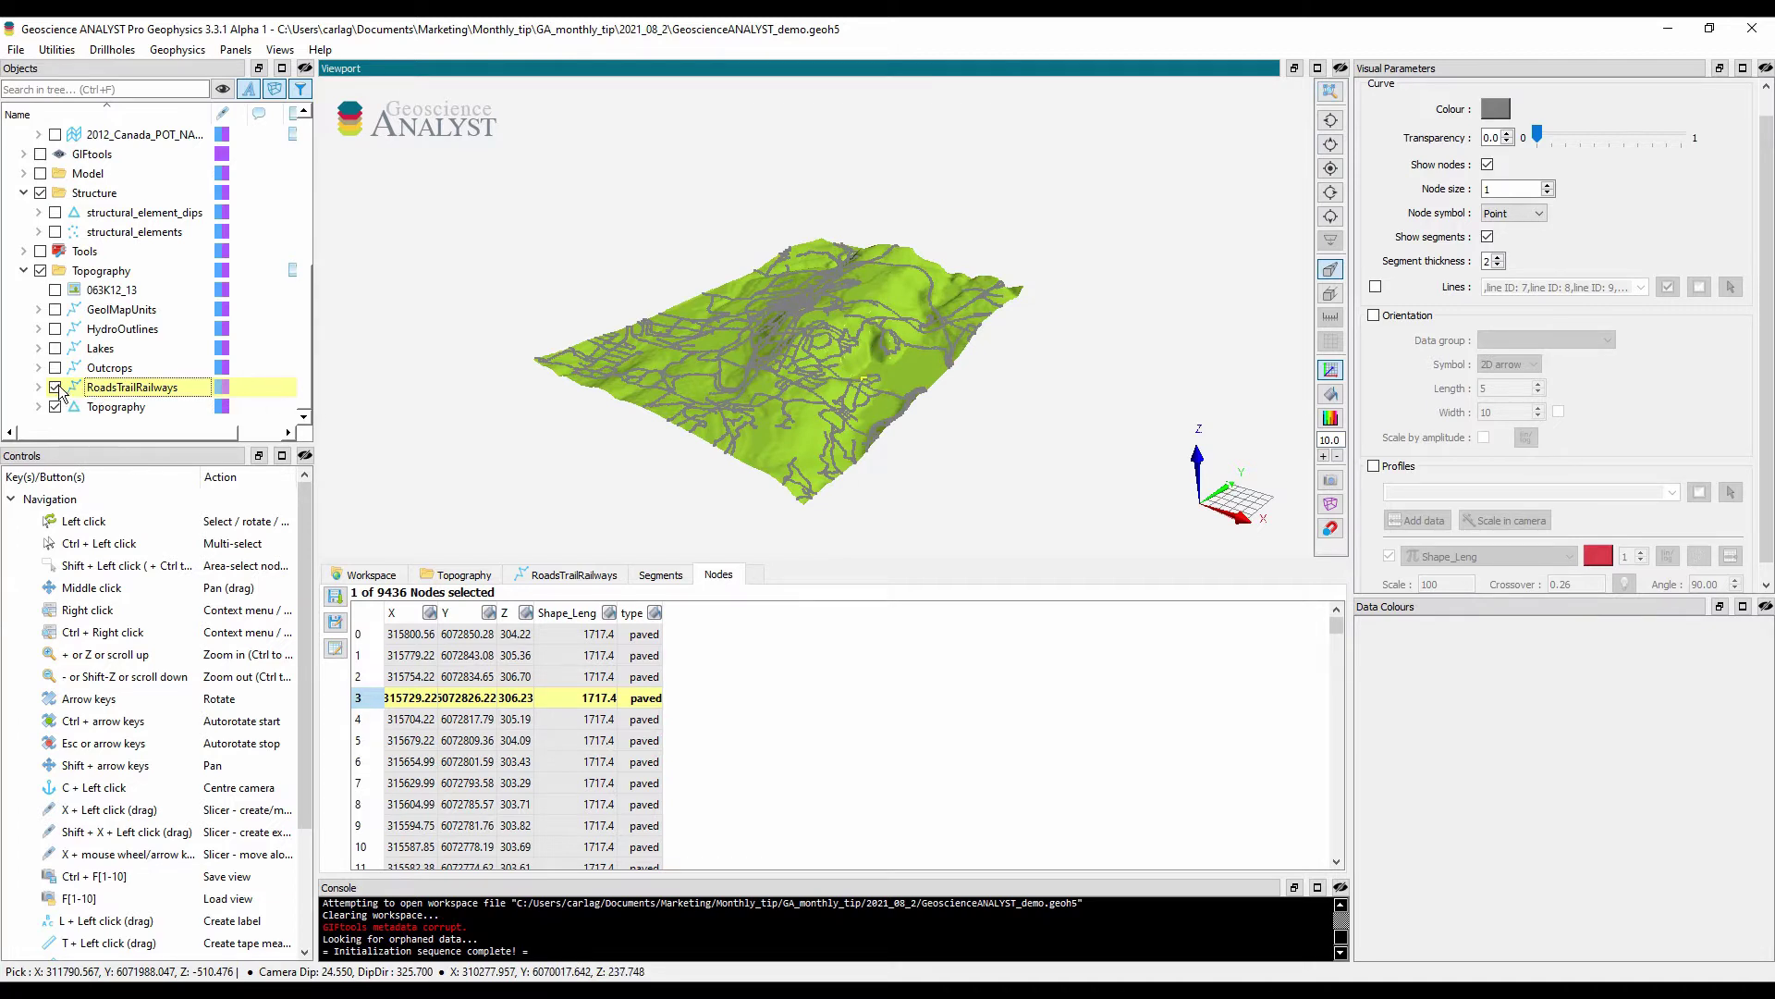
- Paint Topography with the Flin_Flon_geology map at 0.4 transparency, then hide it
{"action": "left_click", "coordinate": [153, 408]}
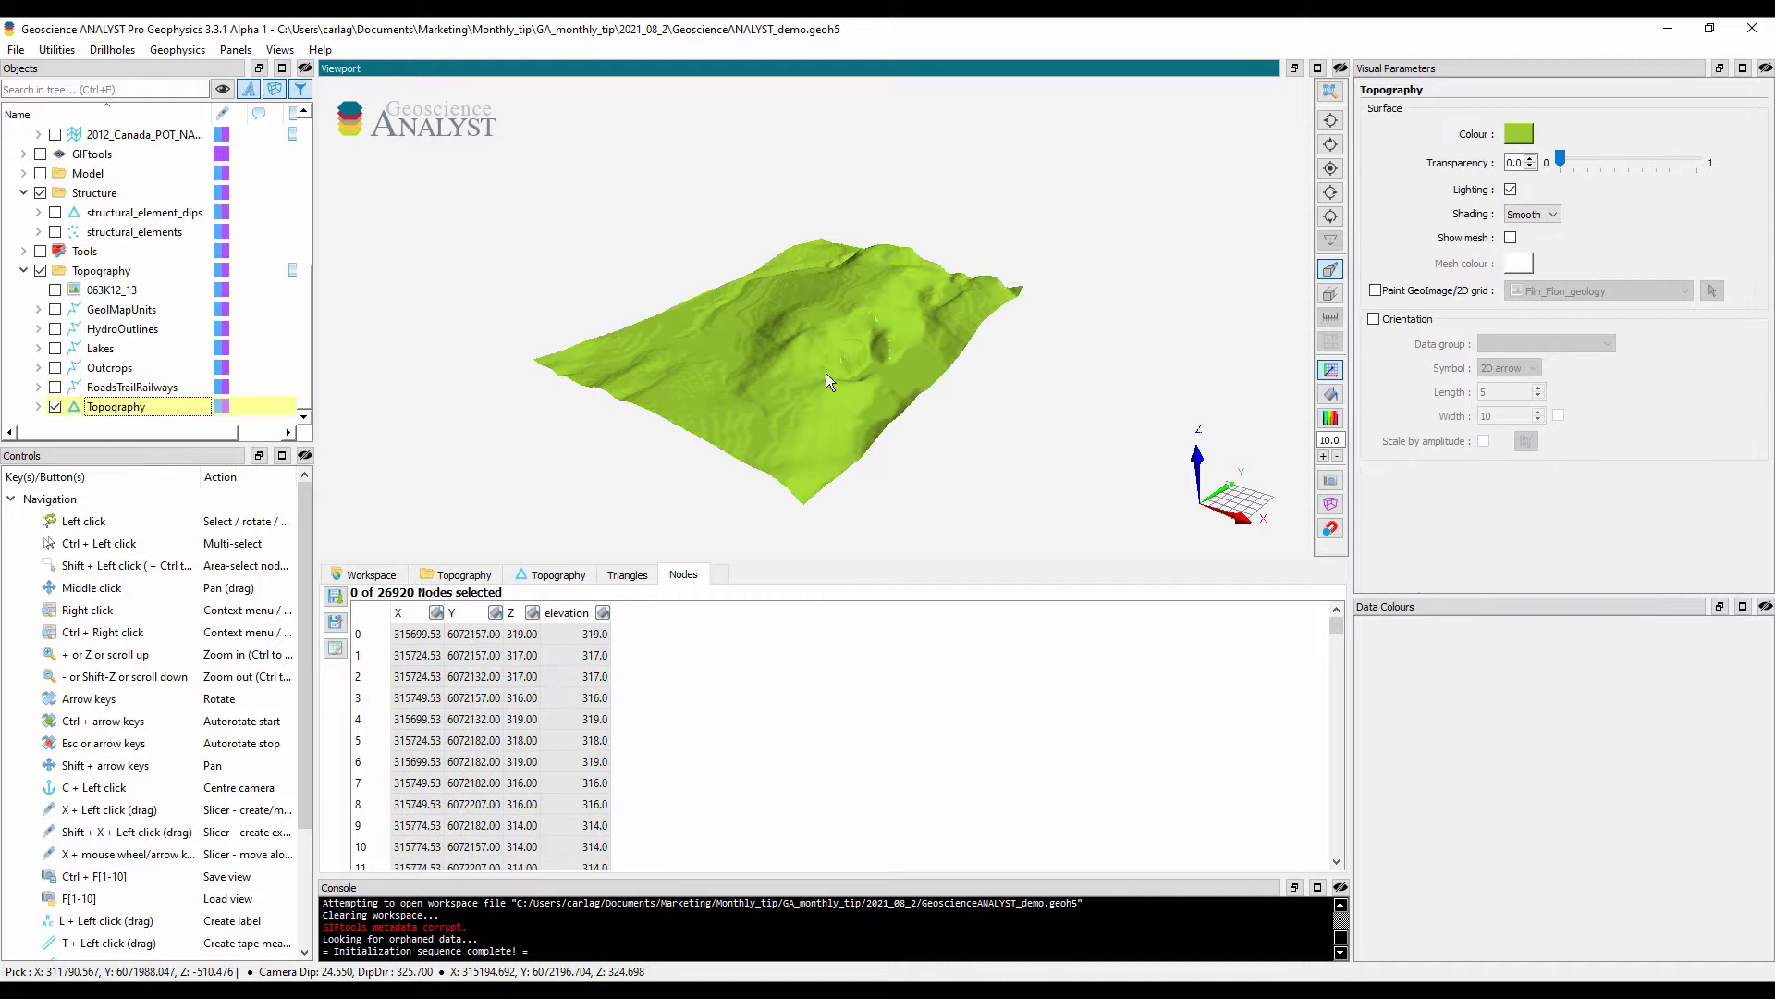
{"action": "left_click", "coordinate": [1376, 291]}
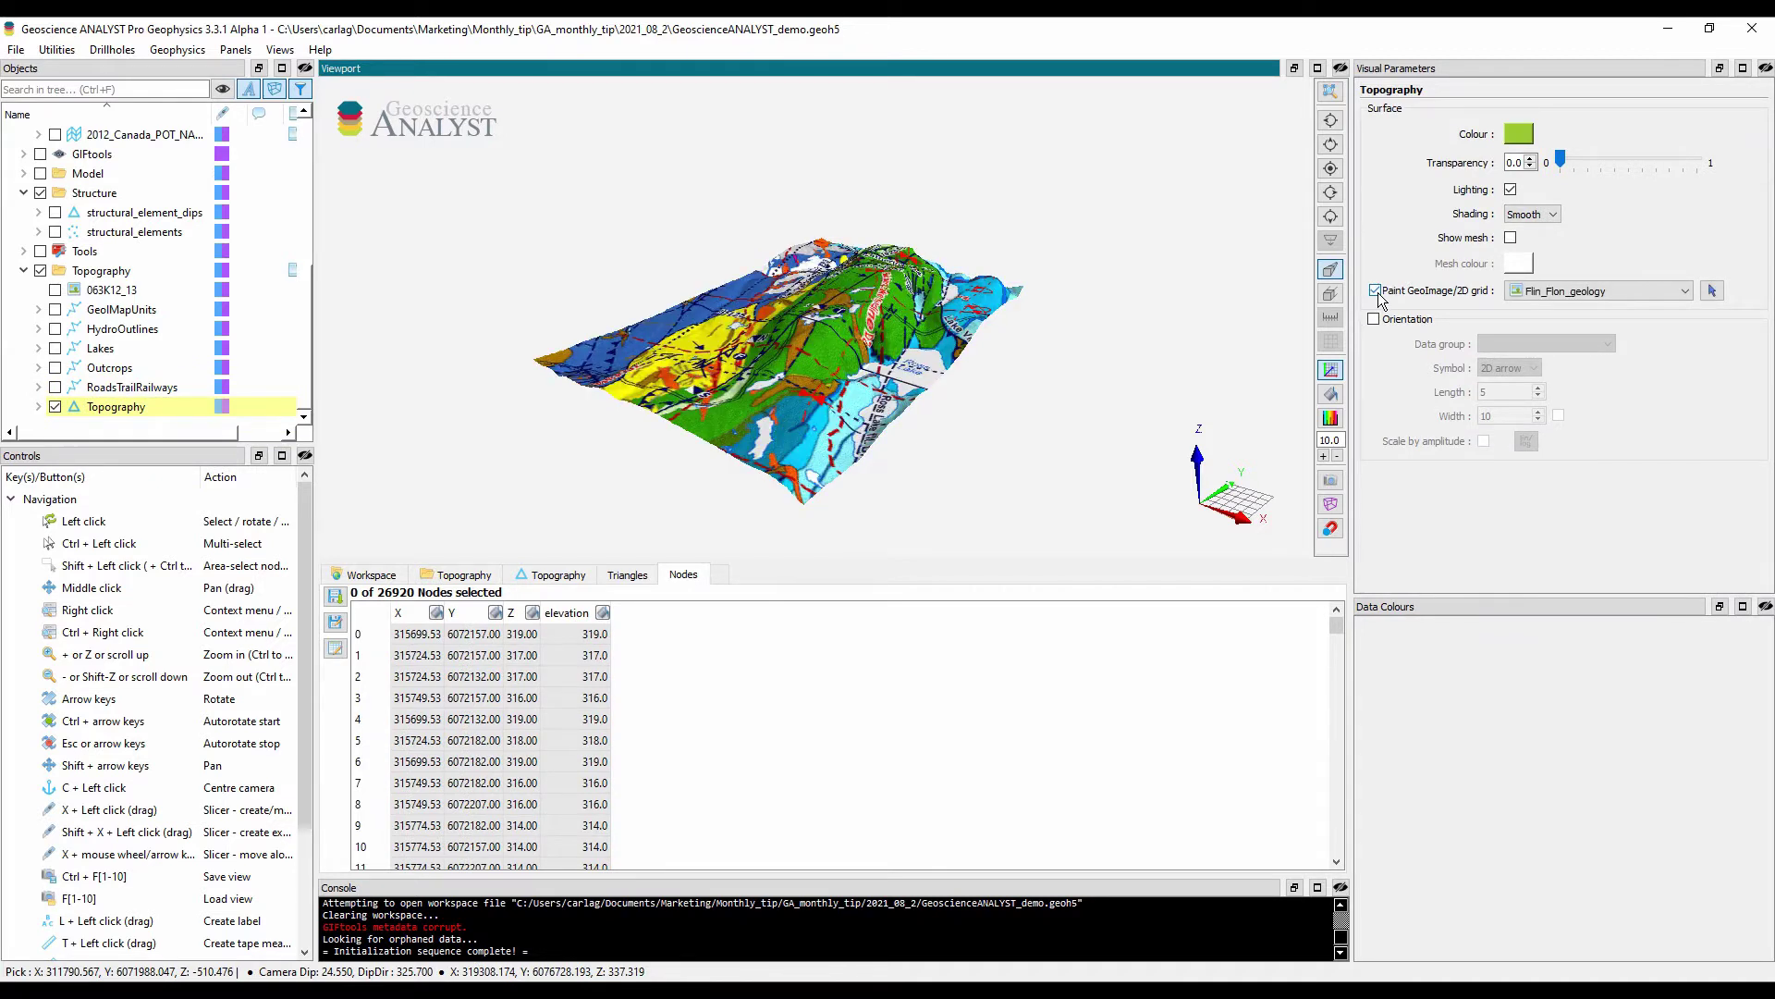
{"action": "left_click", "coordinate": [1532, 159]}
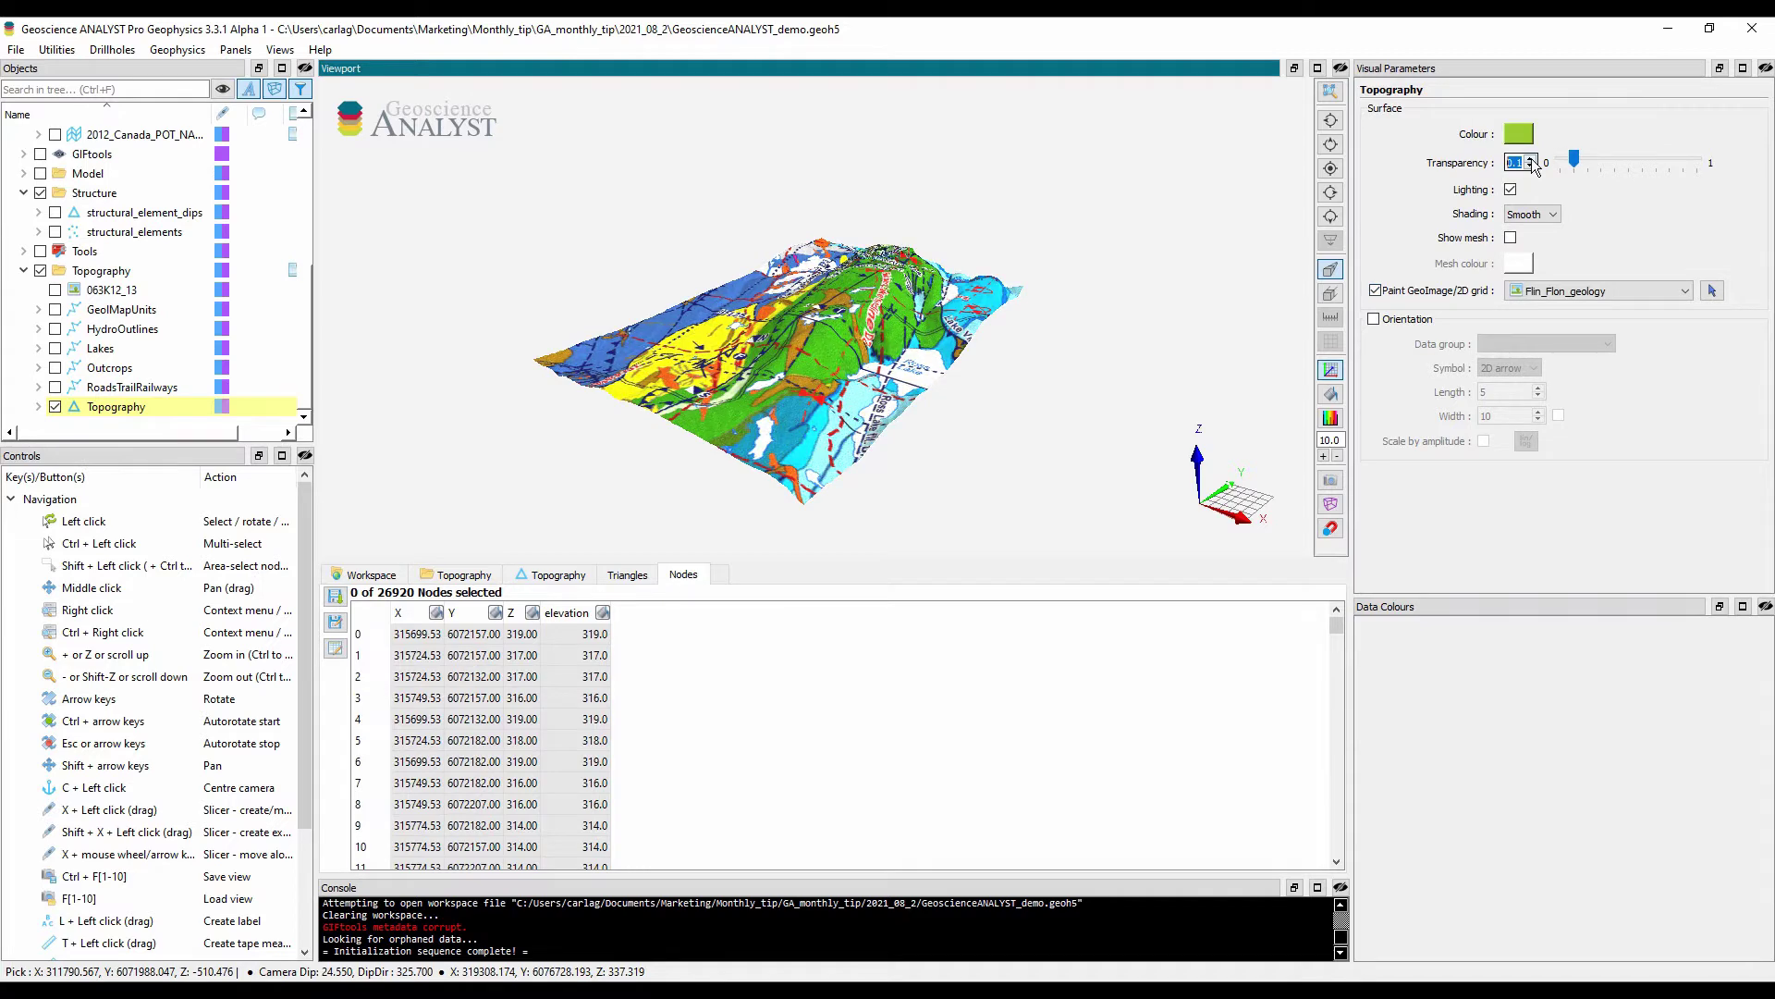
{"action": "left_click", "coordinate": [1531, 159]}
{"action": "left_click", "coordinate": [1532, 159]}
{"action": "left_click", "coordinate": [1531, 159]}
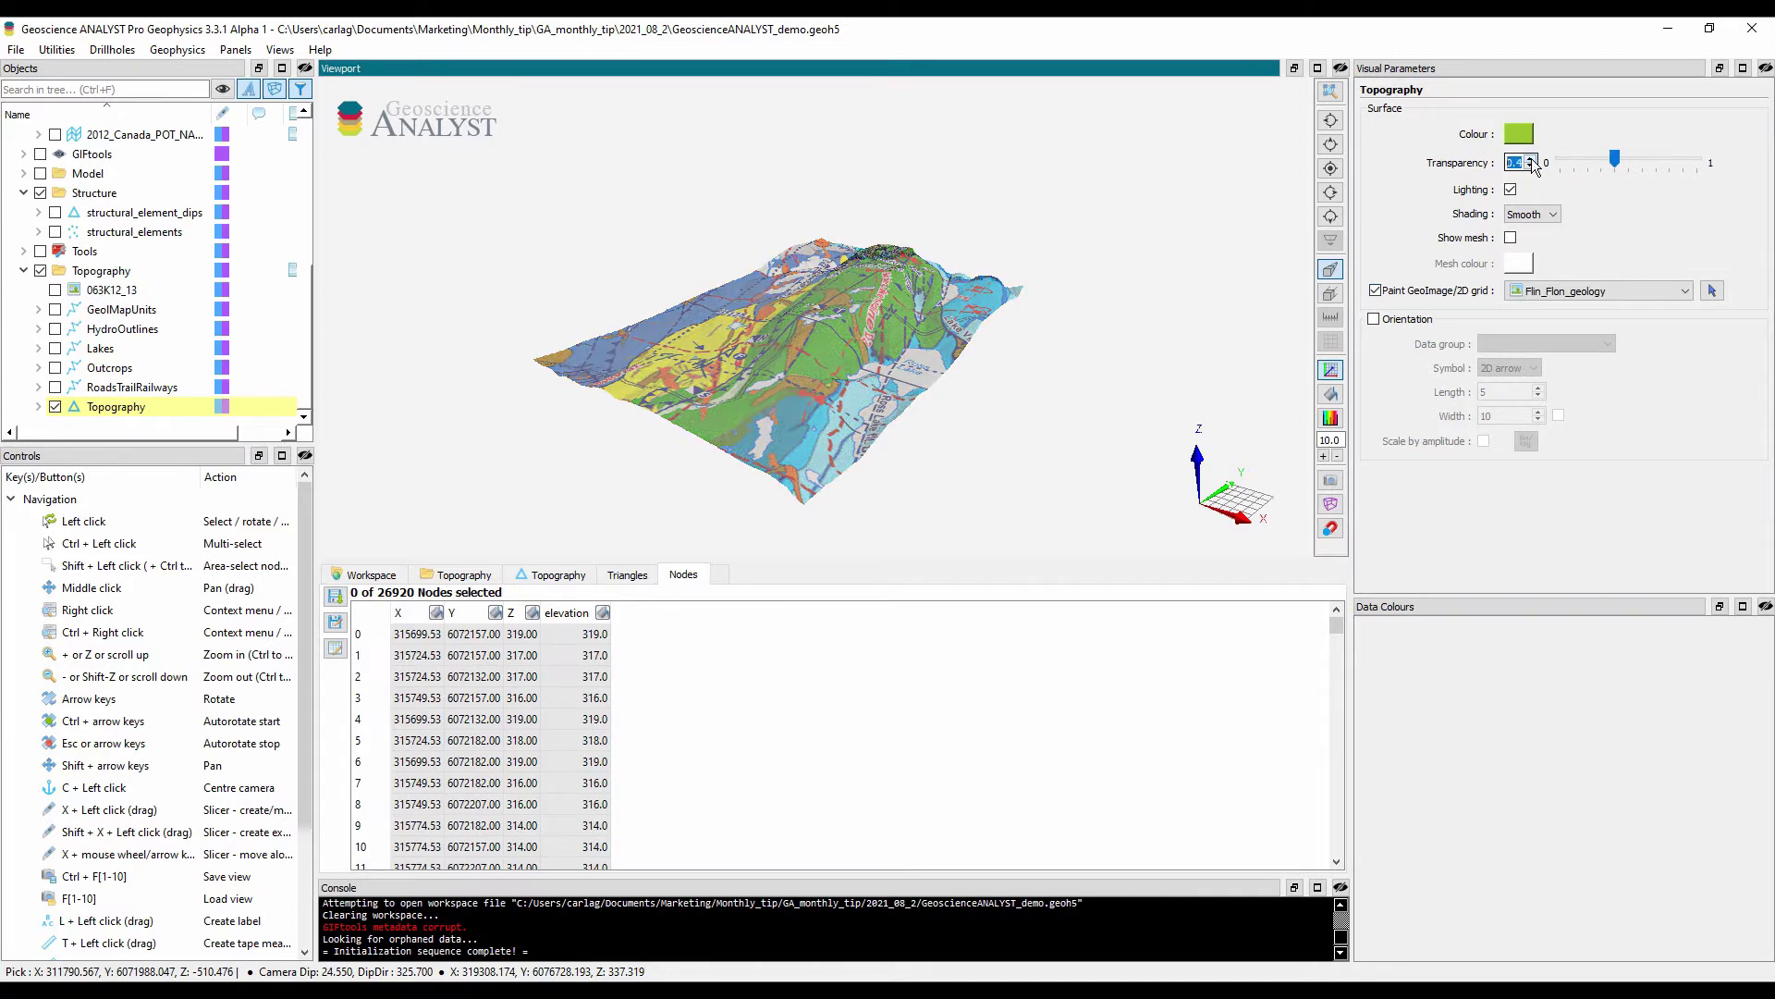
{"action": "left_click", "coordinate": [56, 406]}
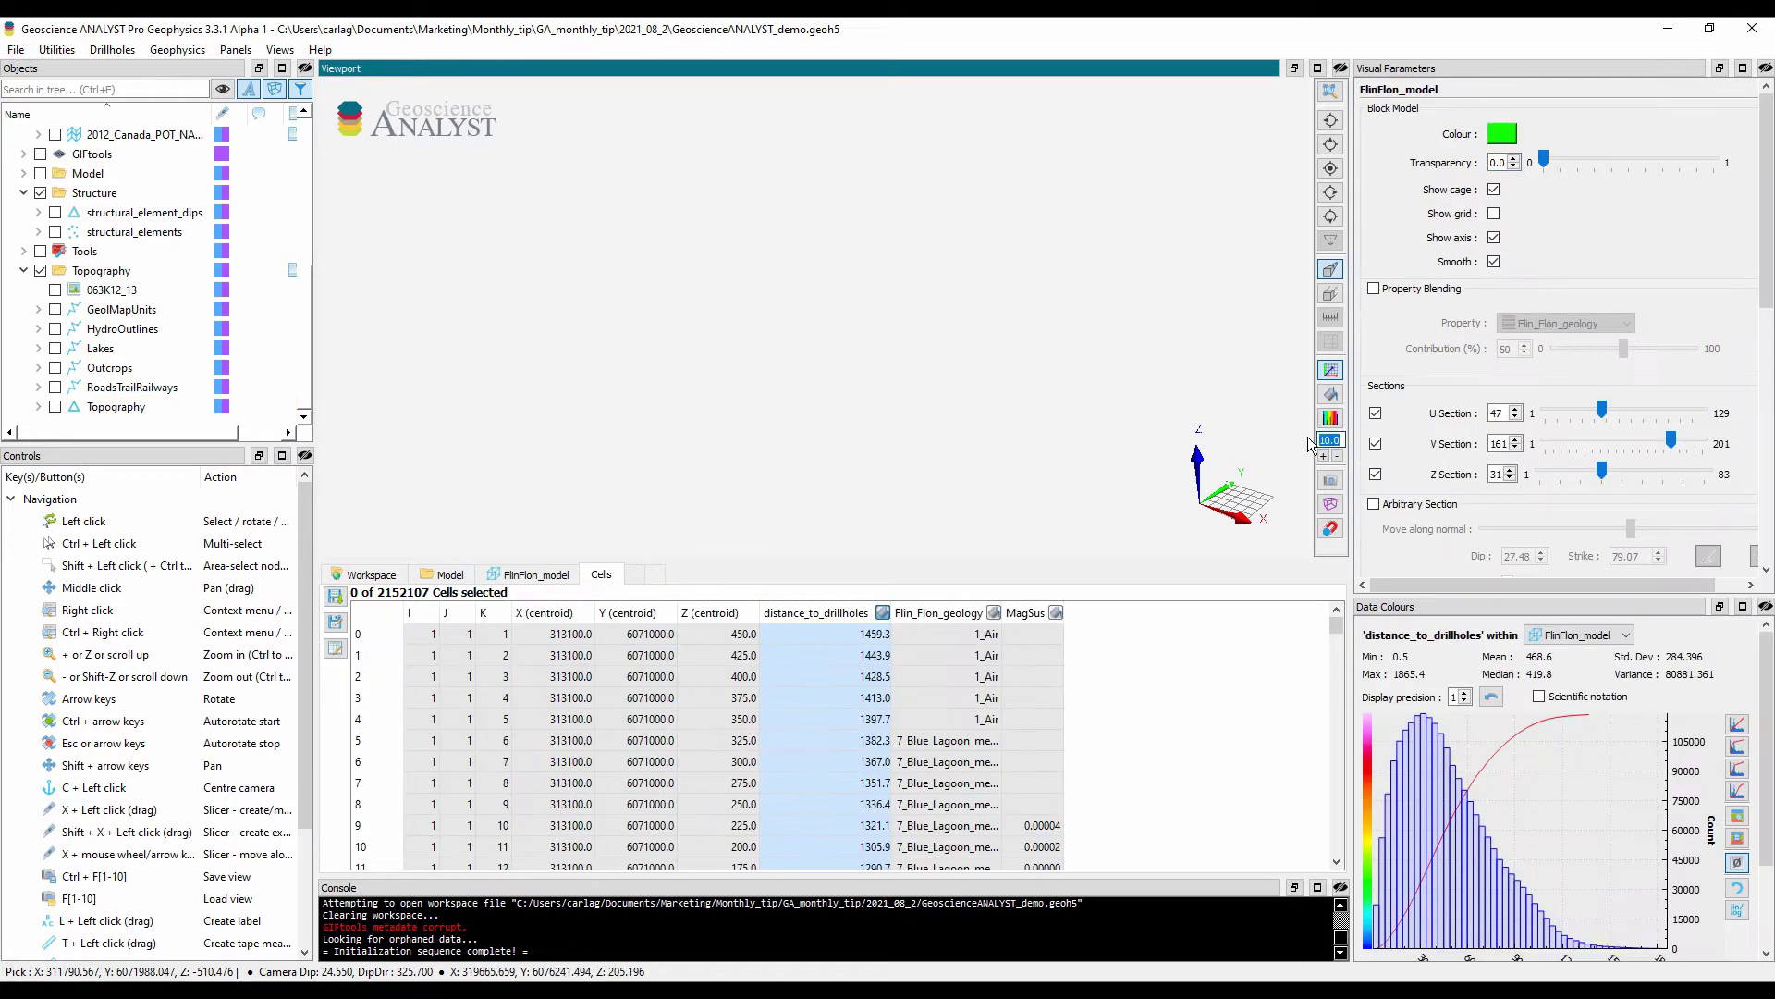
- Show FlinFlon_model and colour it by Flin_Flon_geology, then by MagSus
{"action": "left_click", "coordinate": [24, 173]}
{"action": "left_click", "coordinate": [40, 173]}
{"action": "middle_click_drag", "start_coordinate": [542, 243], "coordinate": [807, 314]}
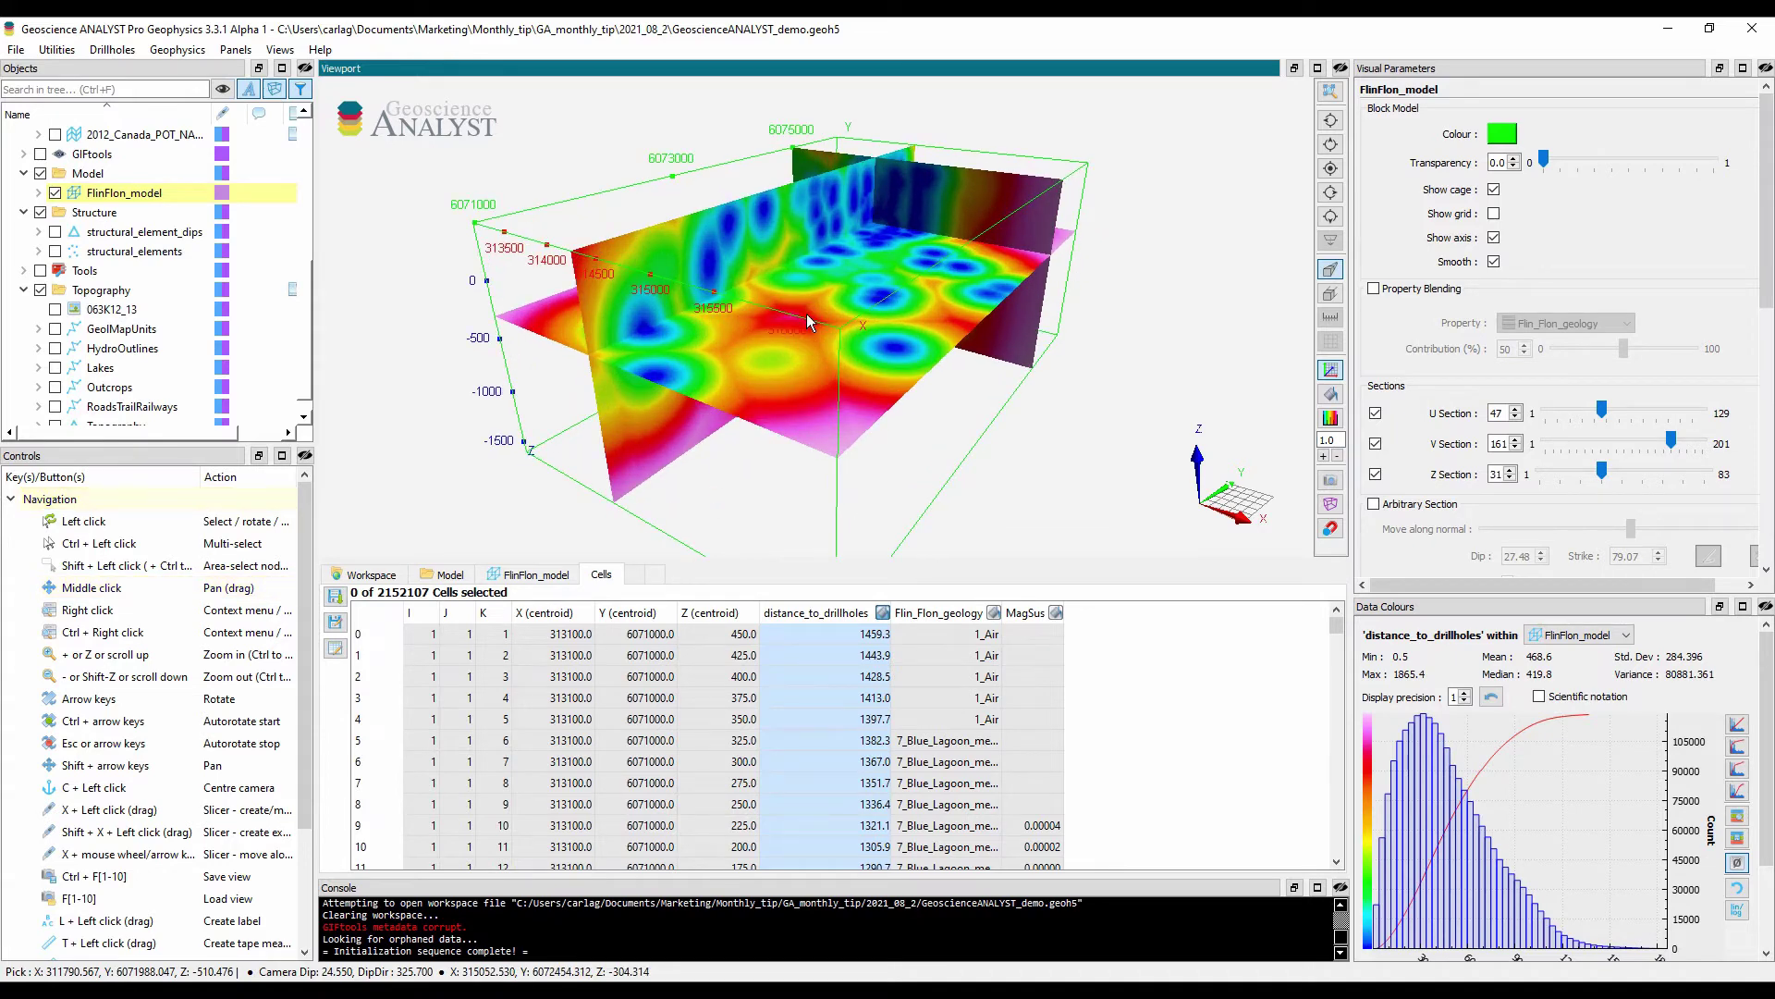
{"action": "left_click", "coordinate": [994, 613]}
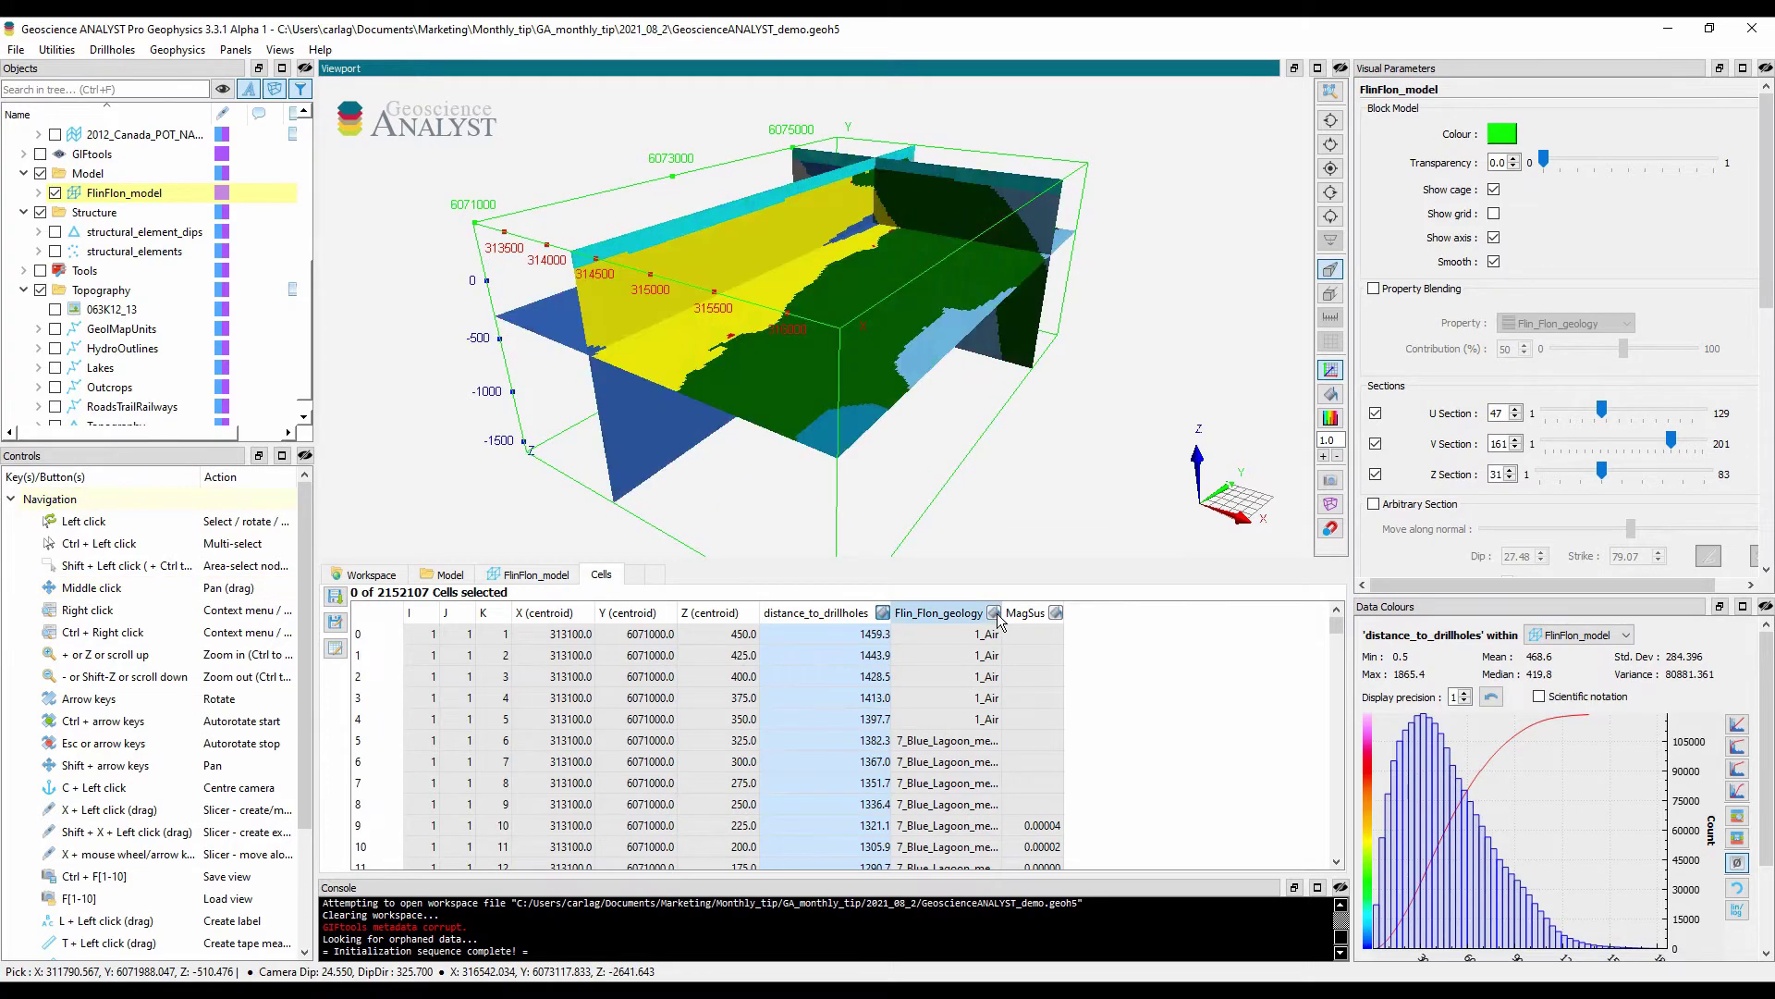
{"action": "left_click", "coordinate": [1056, 613]}
- Rotate and zoom around the block model and move the U section to 54
{"action": "left_click_drag", "start_coordinate": [1145, 458], "coordinate": [938, 445]}
{"action": "scroll", "coordinate": [938, 445], "scroll_direction": "up", "scroll_amount": 1}
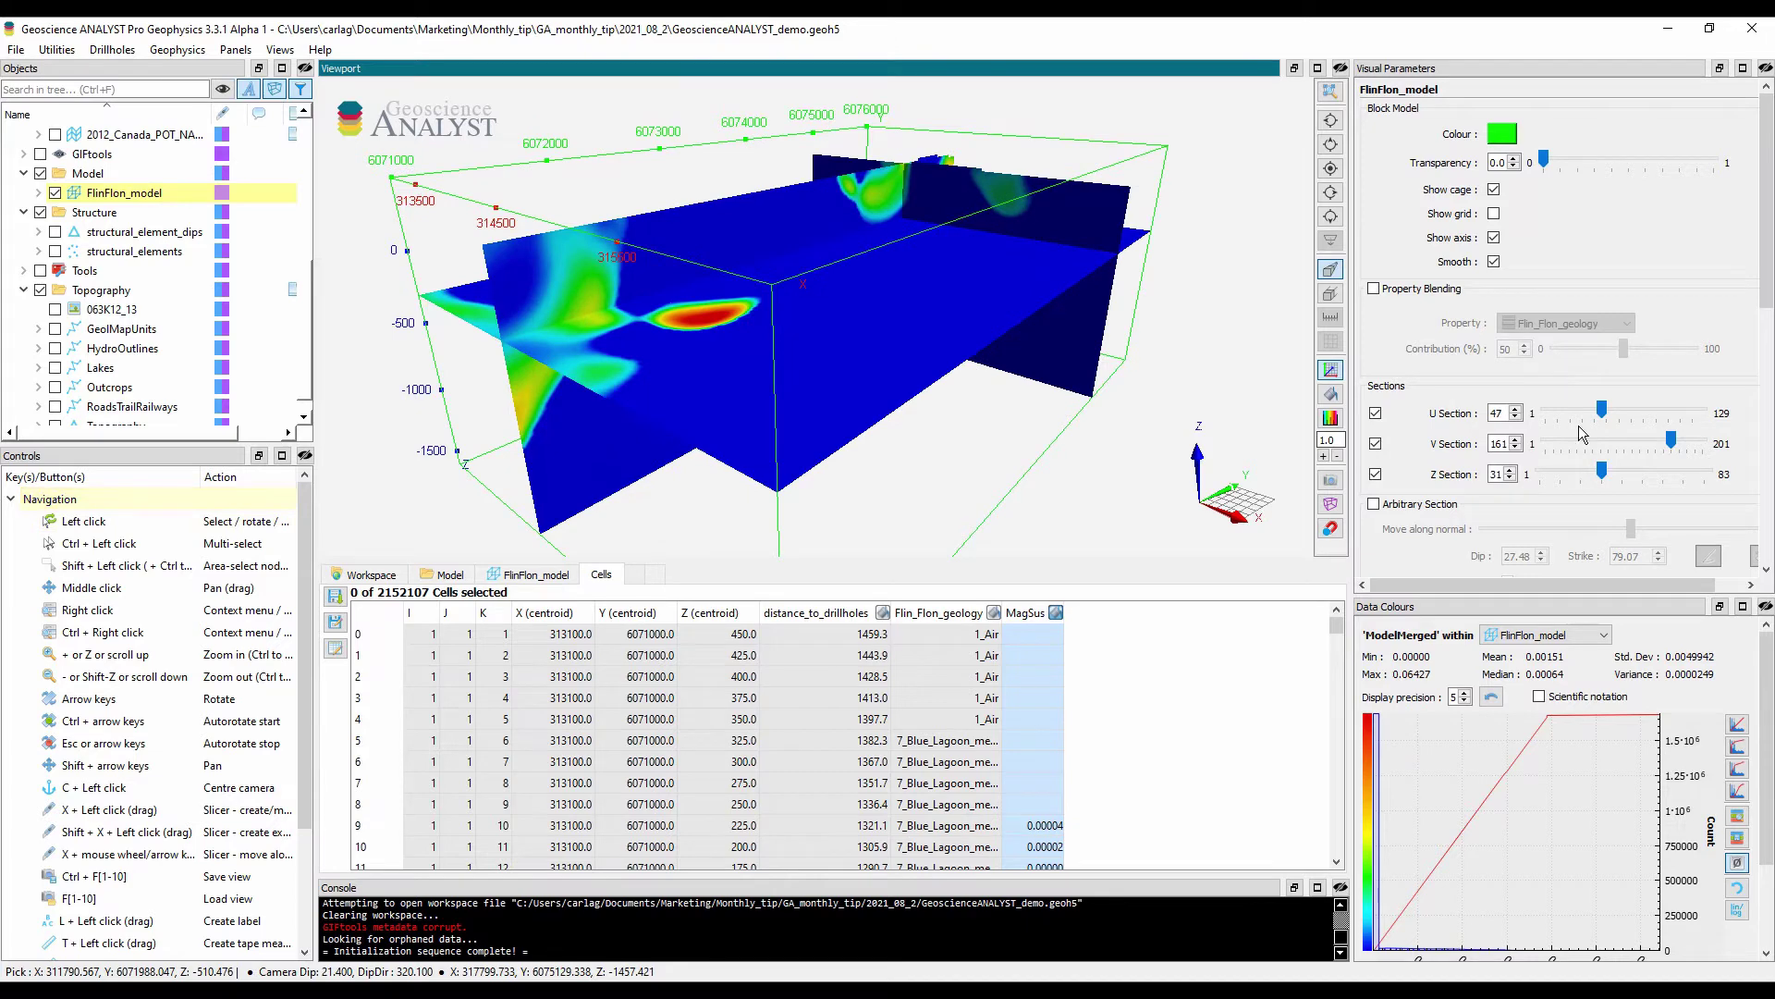
{"action": "left_click_drag", "start_coordinate": [1602, 410], "coordinate": [1611, 475]}
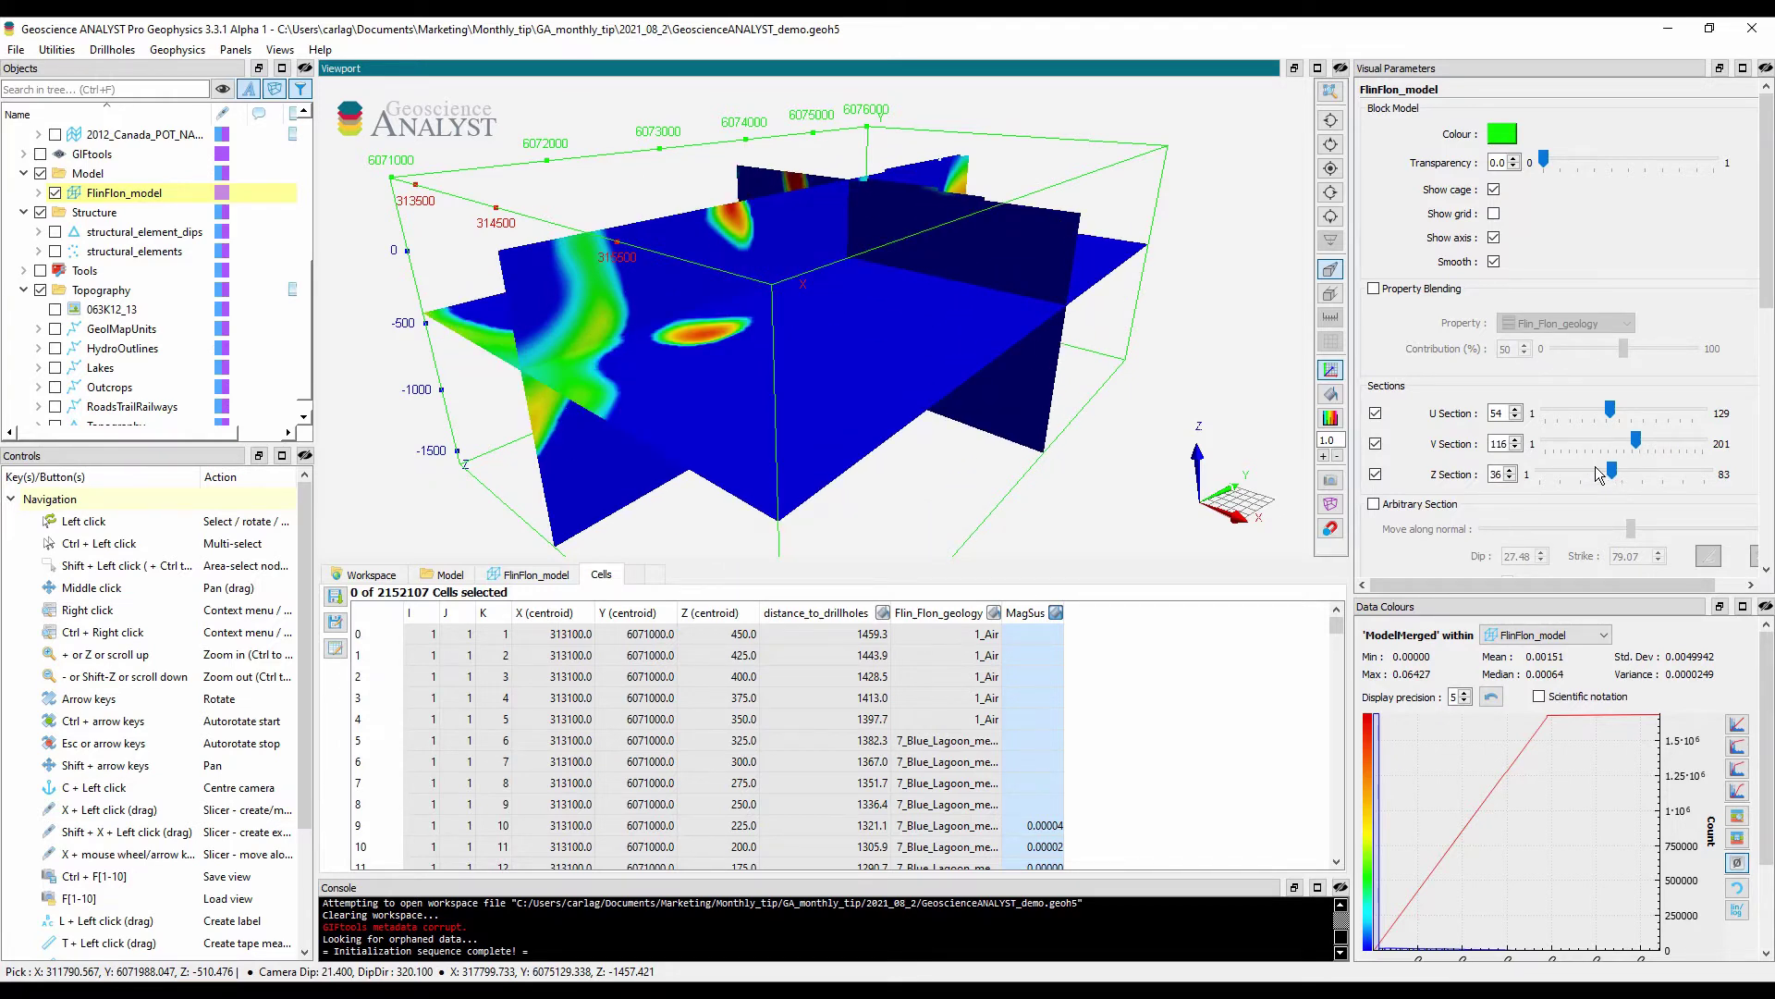
- Leave the grid off and blend Flin_Flon_geology into the MagSus sections at 42% contribution
{"action": "left_click", "coordinate": [1494, 215]}
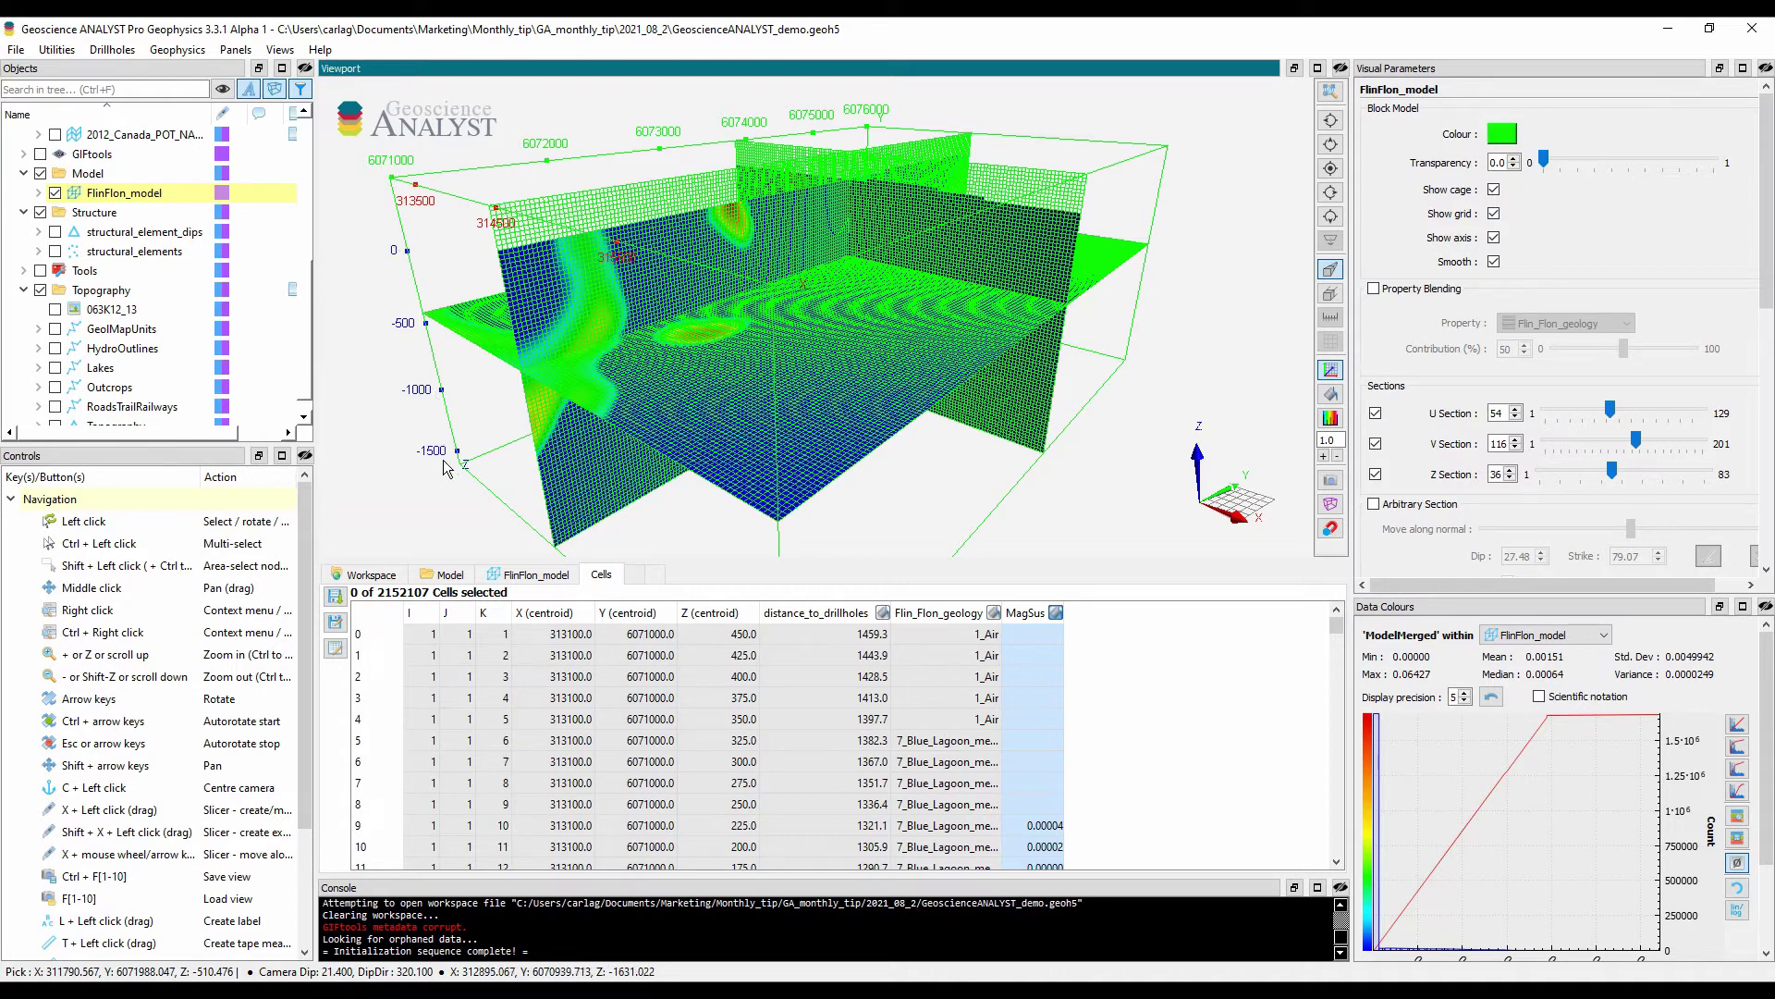
{"action": "left_click", "coordinate": [1494, 215]}
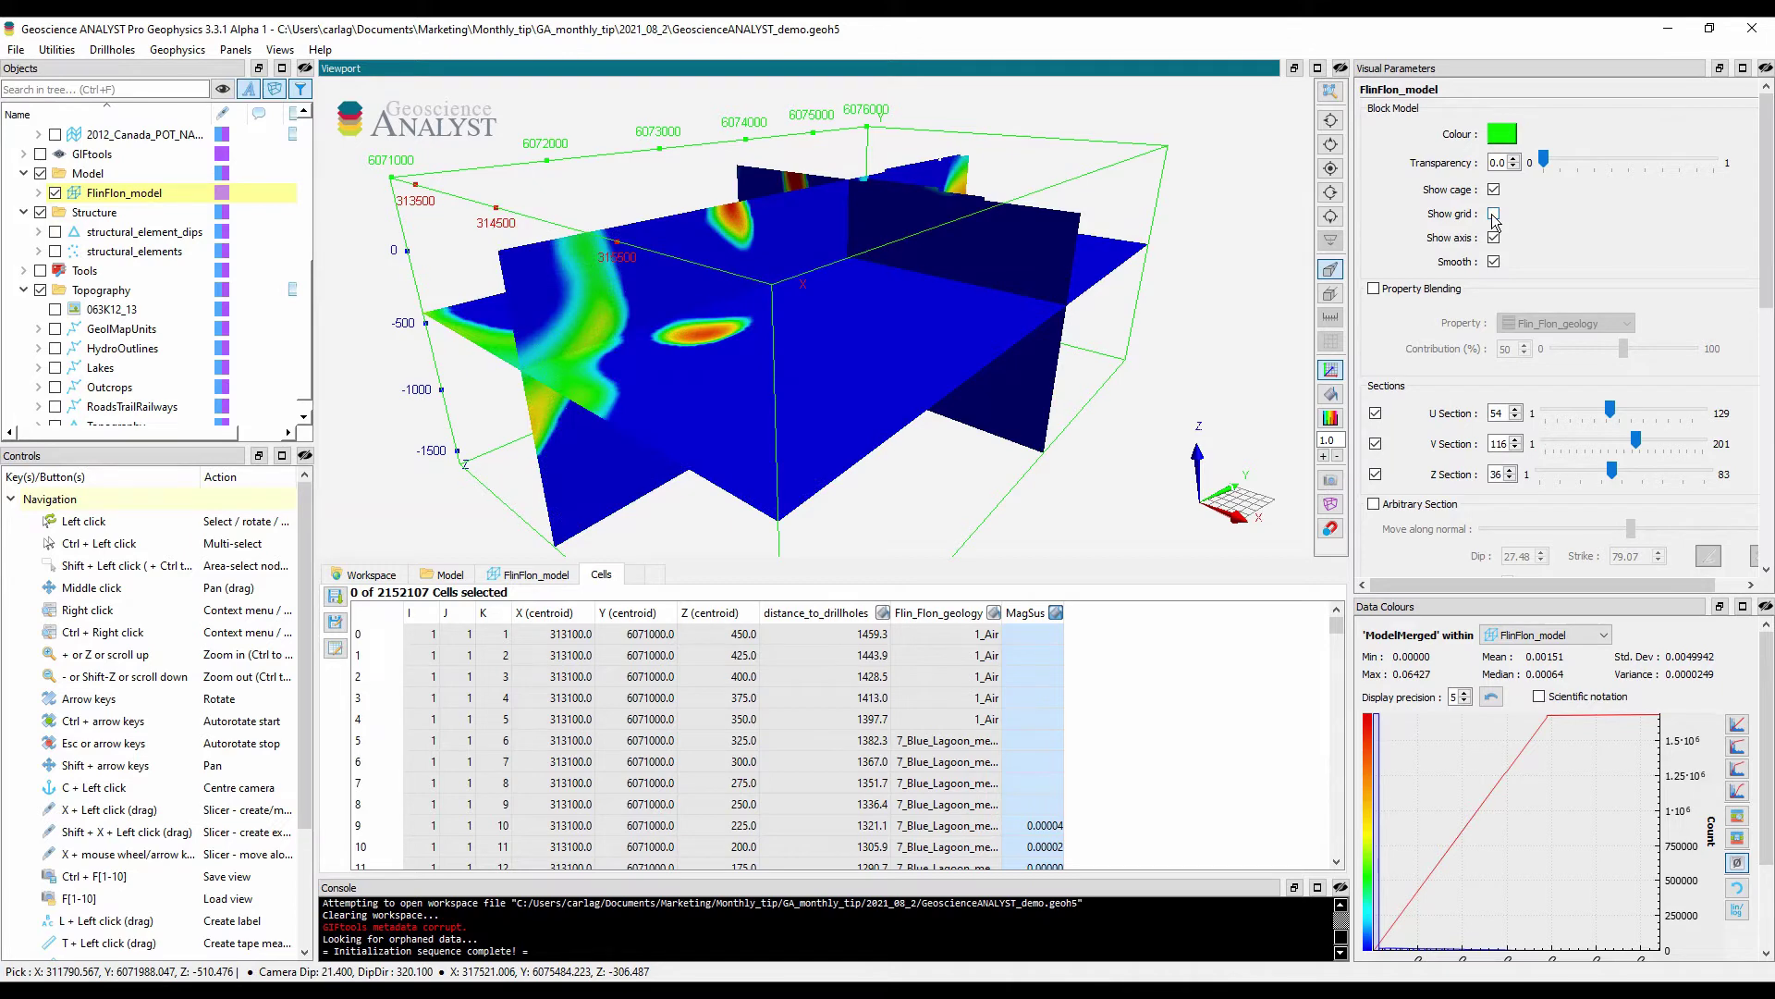
{"action": "left_click", "coordinate": [1374, 289]}
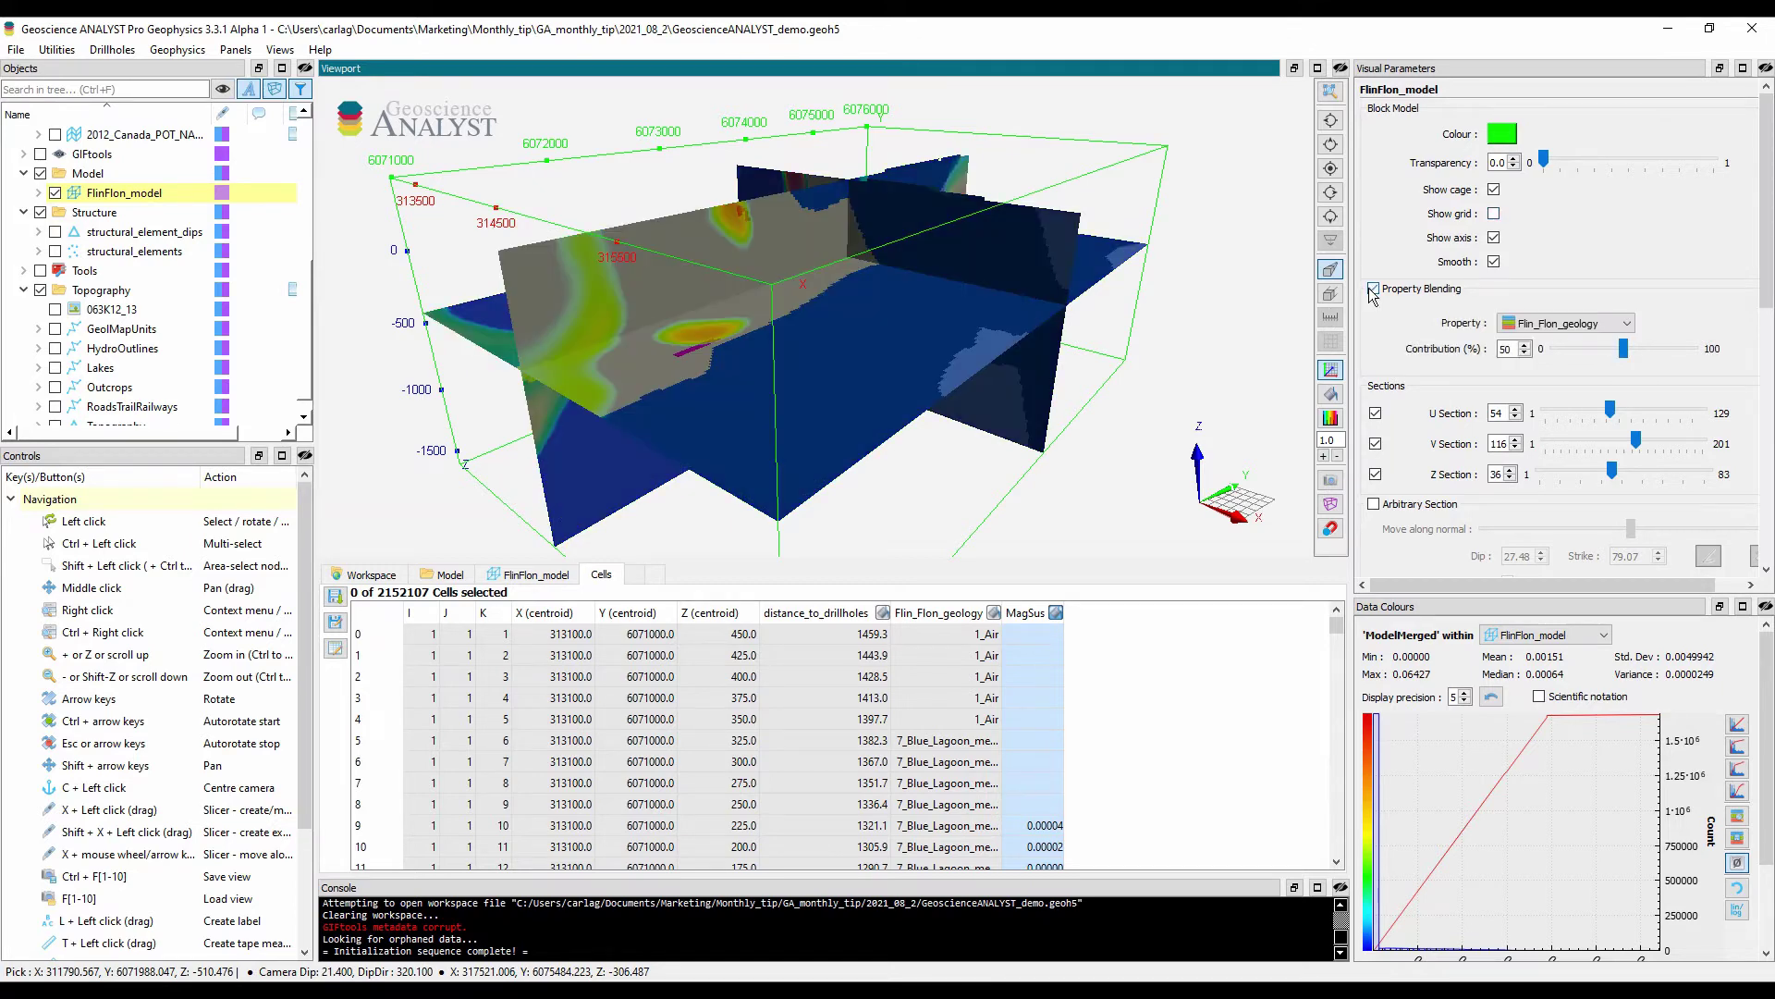
{"action": "mouse_move", "coordinate": [1623, 349]}
{"action": "left_mouse_down"}
{"action": "mouse_move", "coordinate": [1679, 352]}
{"action": "mouse_move", "coordinate": [1580, 357]}
{"action": "mouse_move", "coordinate": [1612, 357]}
{"action": "left_mouse_up"}
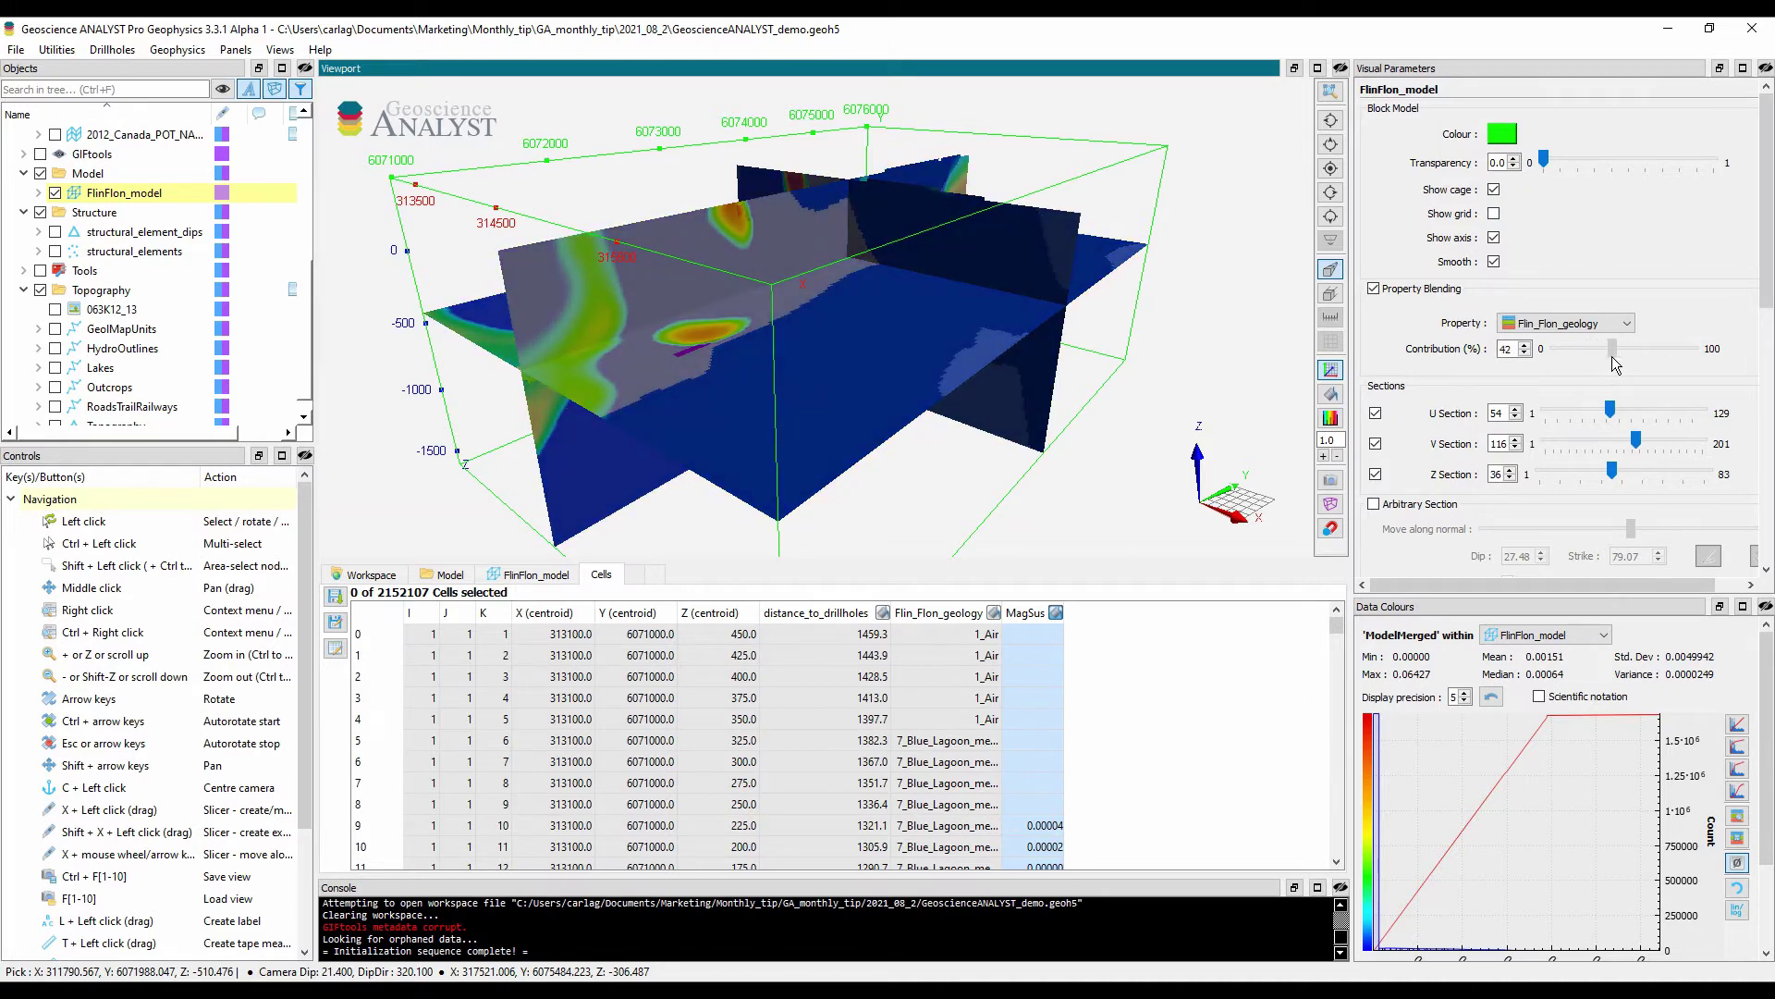
- Turn off property blending, hide the U, V and Z sections, and show an arbitrary section
{"action": "left_click", "coordinate": [1375, 289]}
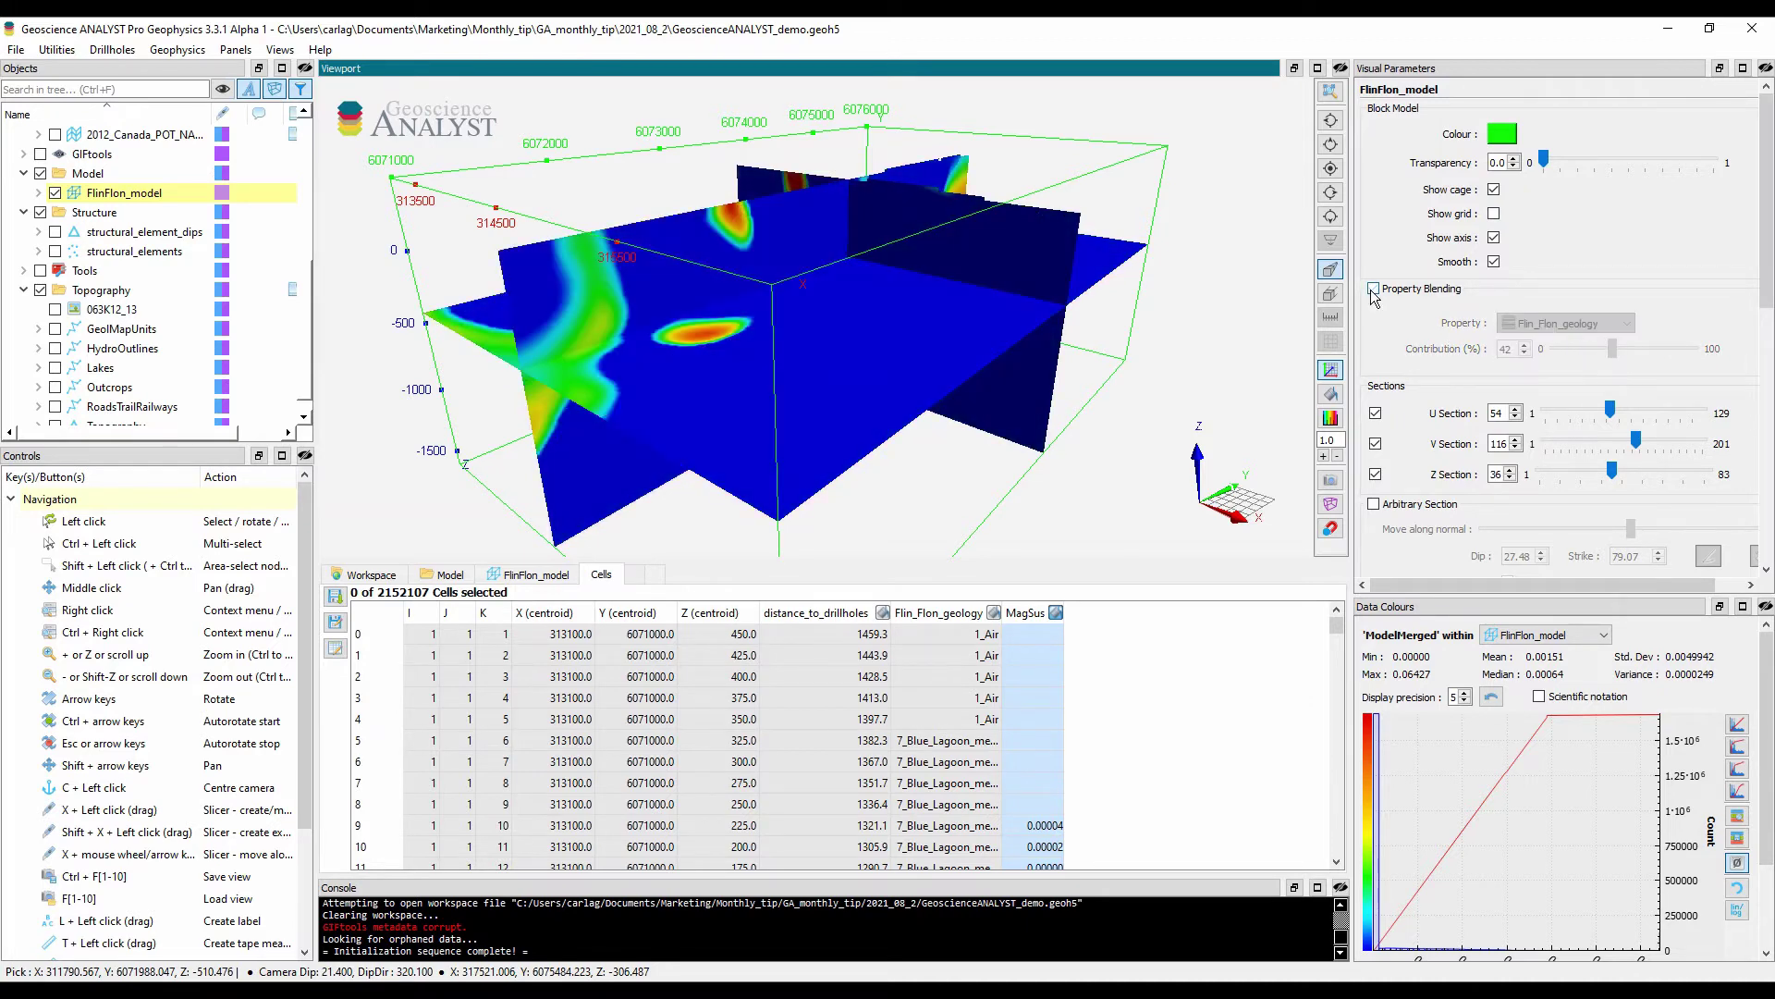
{"action": "left_click", "coordinate": [1375, 414]}
{"action": "left_click", "coordinate": [1376, 444]}
{"action": "left_click", "coordinate": [1375, 474]}
{"action": "left_click", "coordinate": [1374, 504]}
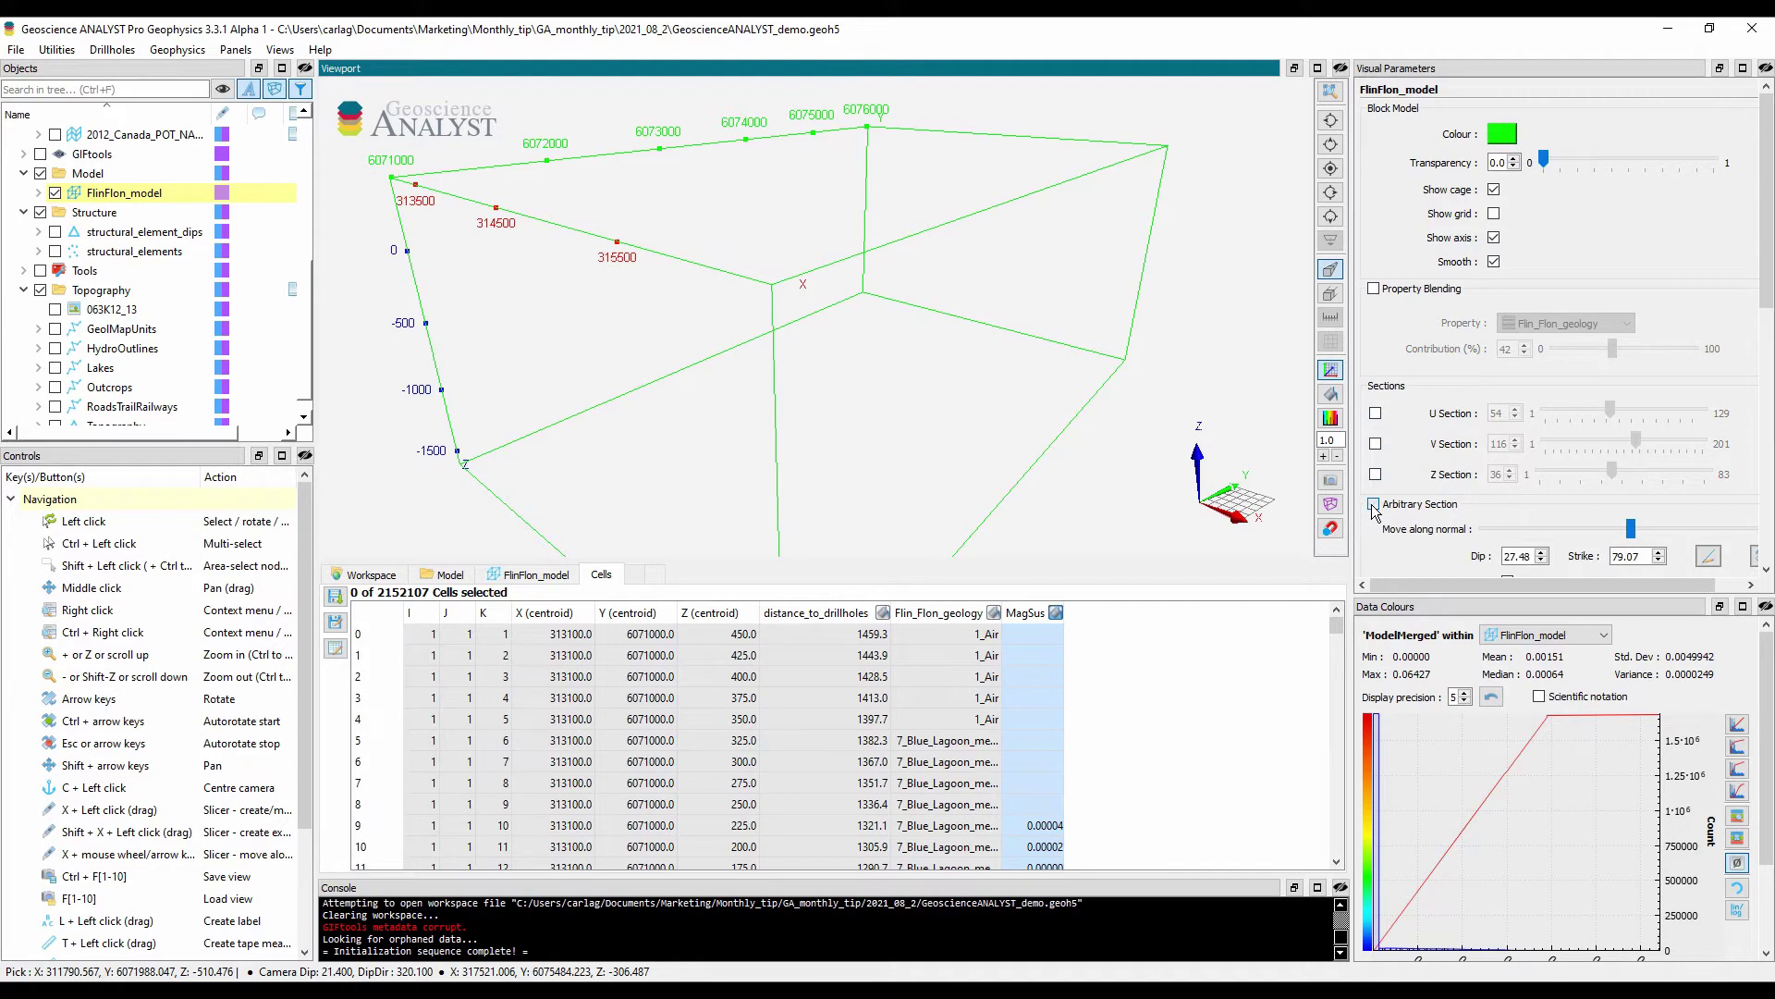
- Rotate the arbitrary section interactively to dip 77.72 and strike -47.05
{"action": "left_click_drag", "start_coordinate": [1768, 254], "coordinate": [1768, 310]}
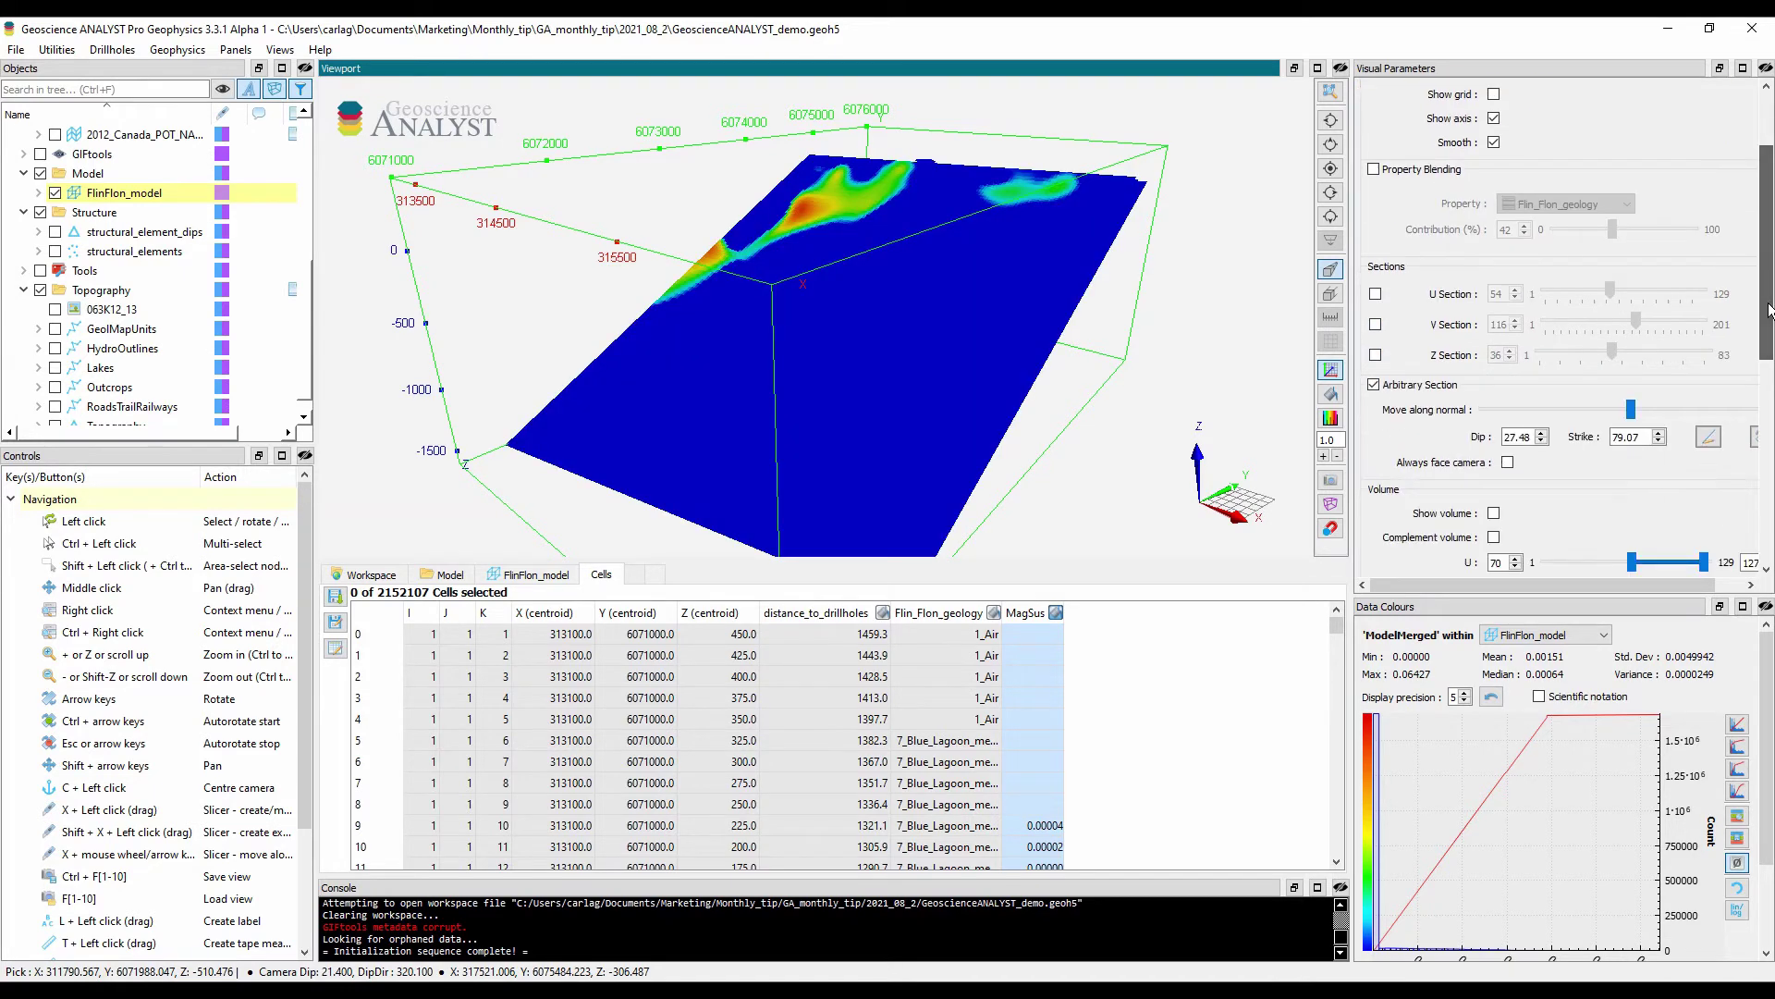
{"action": "left_click_drag", "start_coordinate": [1353, 398], "coordinate": [1302, 399]}
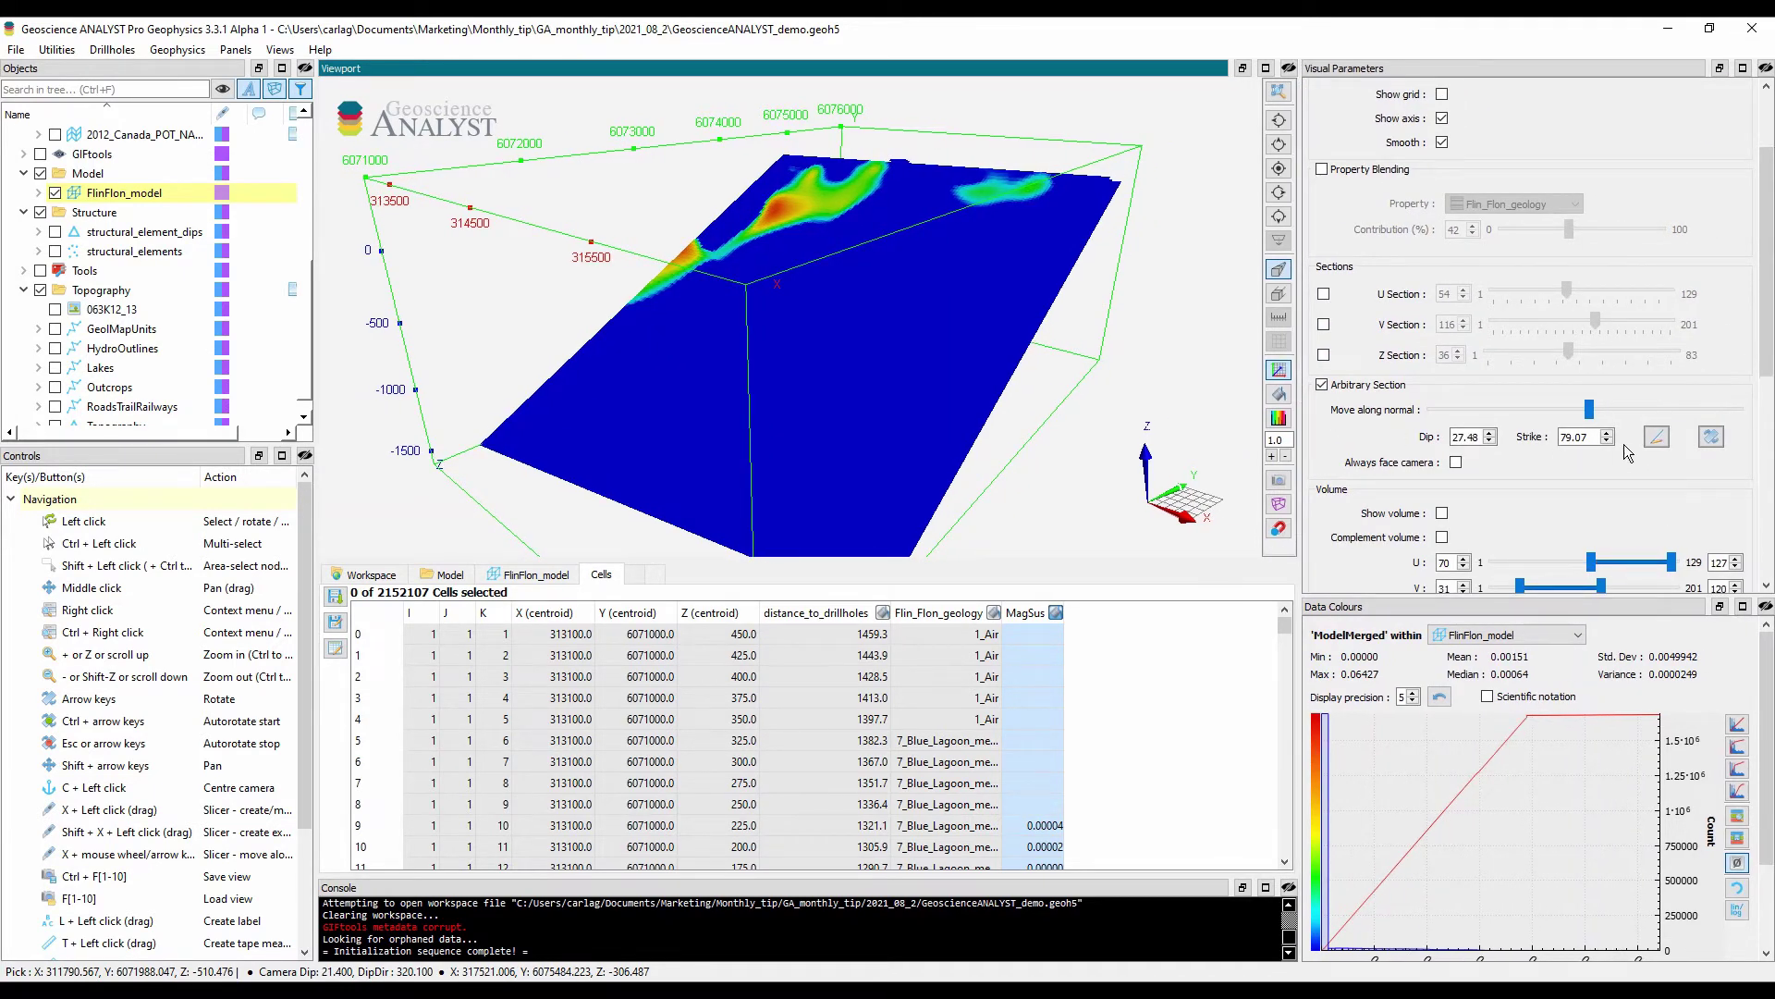
{"action": "left_click", "coordinate": [1657, 437]}
{"action": "left_click_drag", "start_coordinate": [980, 370], "coordinate": [785, 372]}
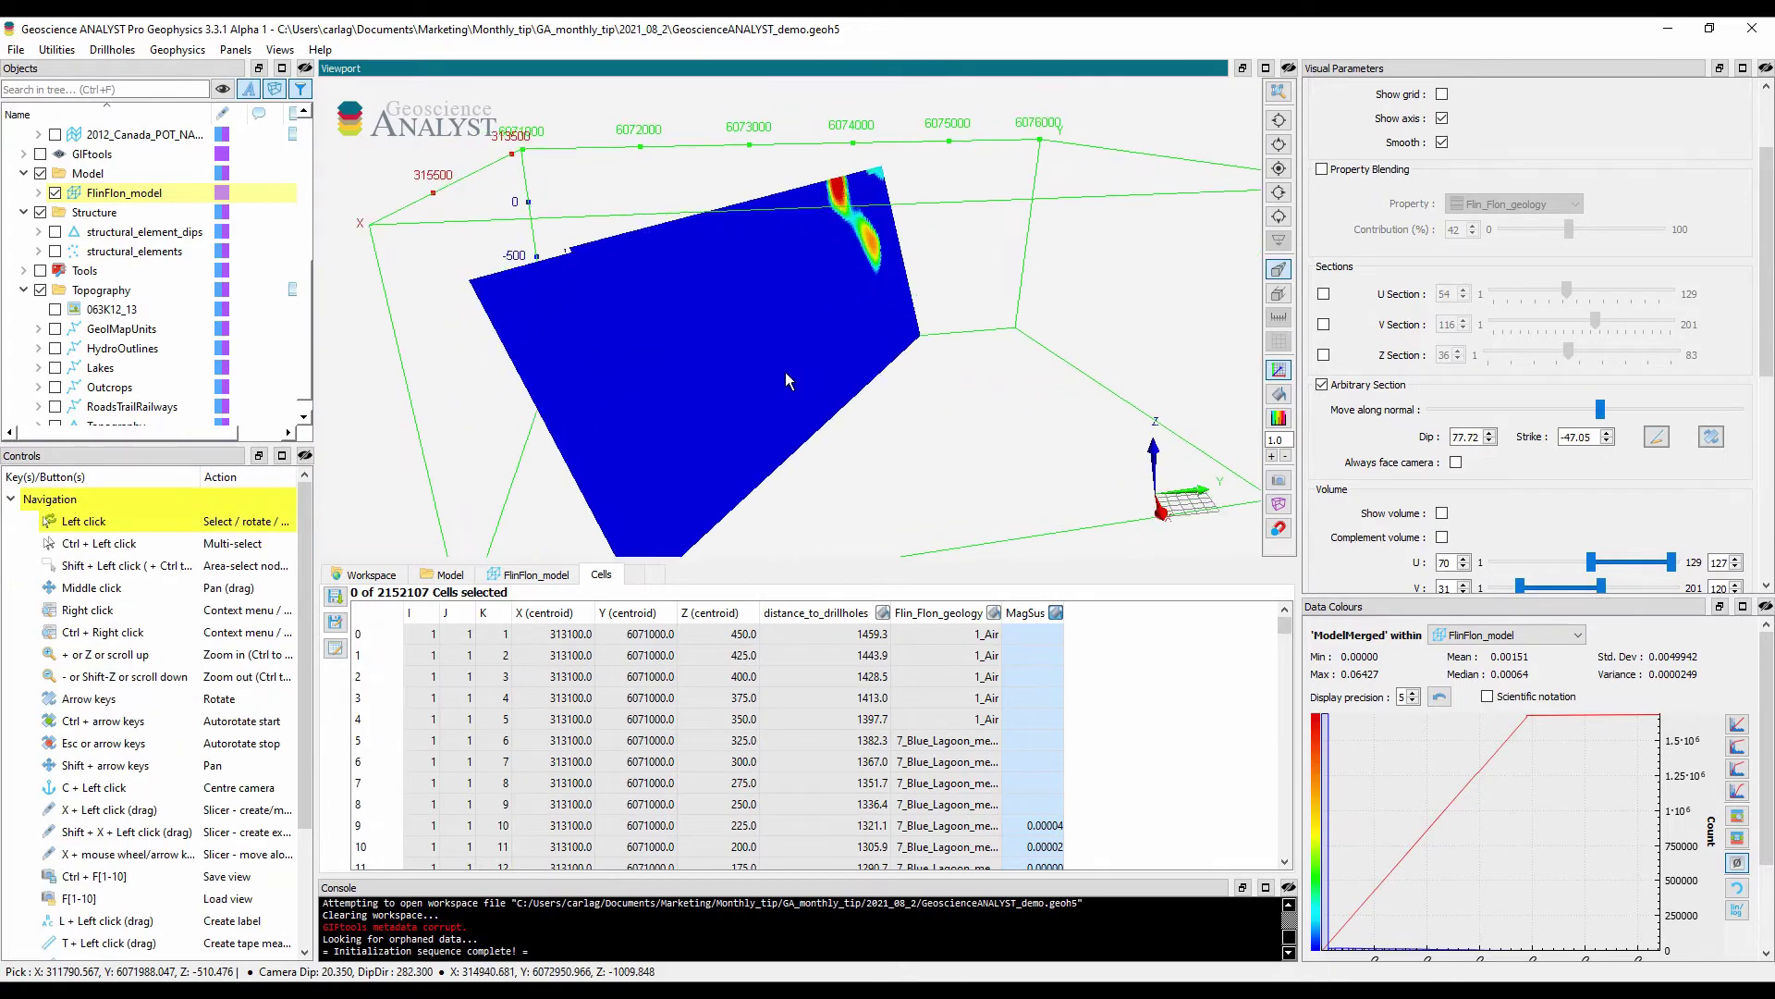
{"action": "left_click_drag", "start_coordinate": [1766, 316], "coordinate": [1766, 482]}
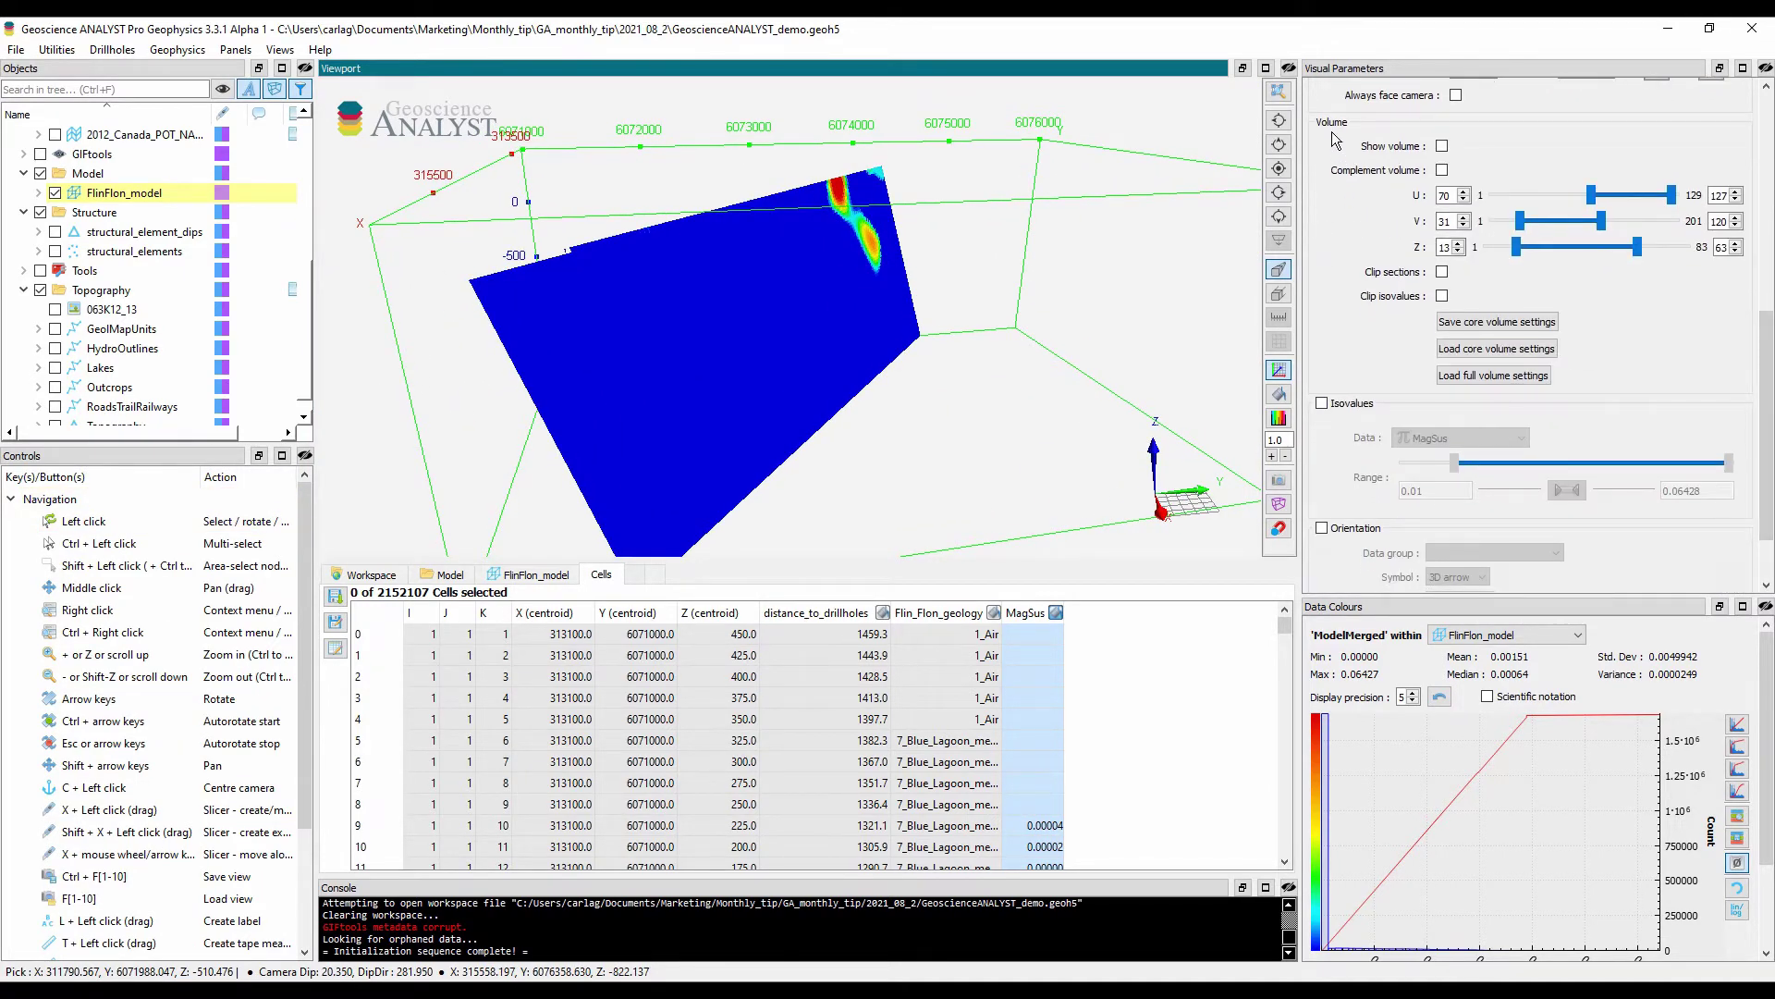
- Show MagSus isosurfaces from 0.01 to 0.06428 and rotate the view to inspect them
{"action": "left_click", "coordinate": [1322, 404]}
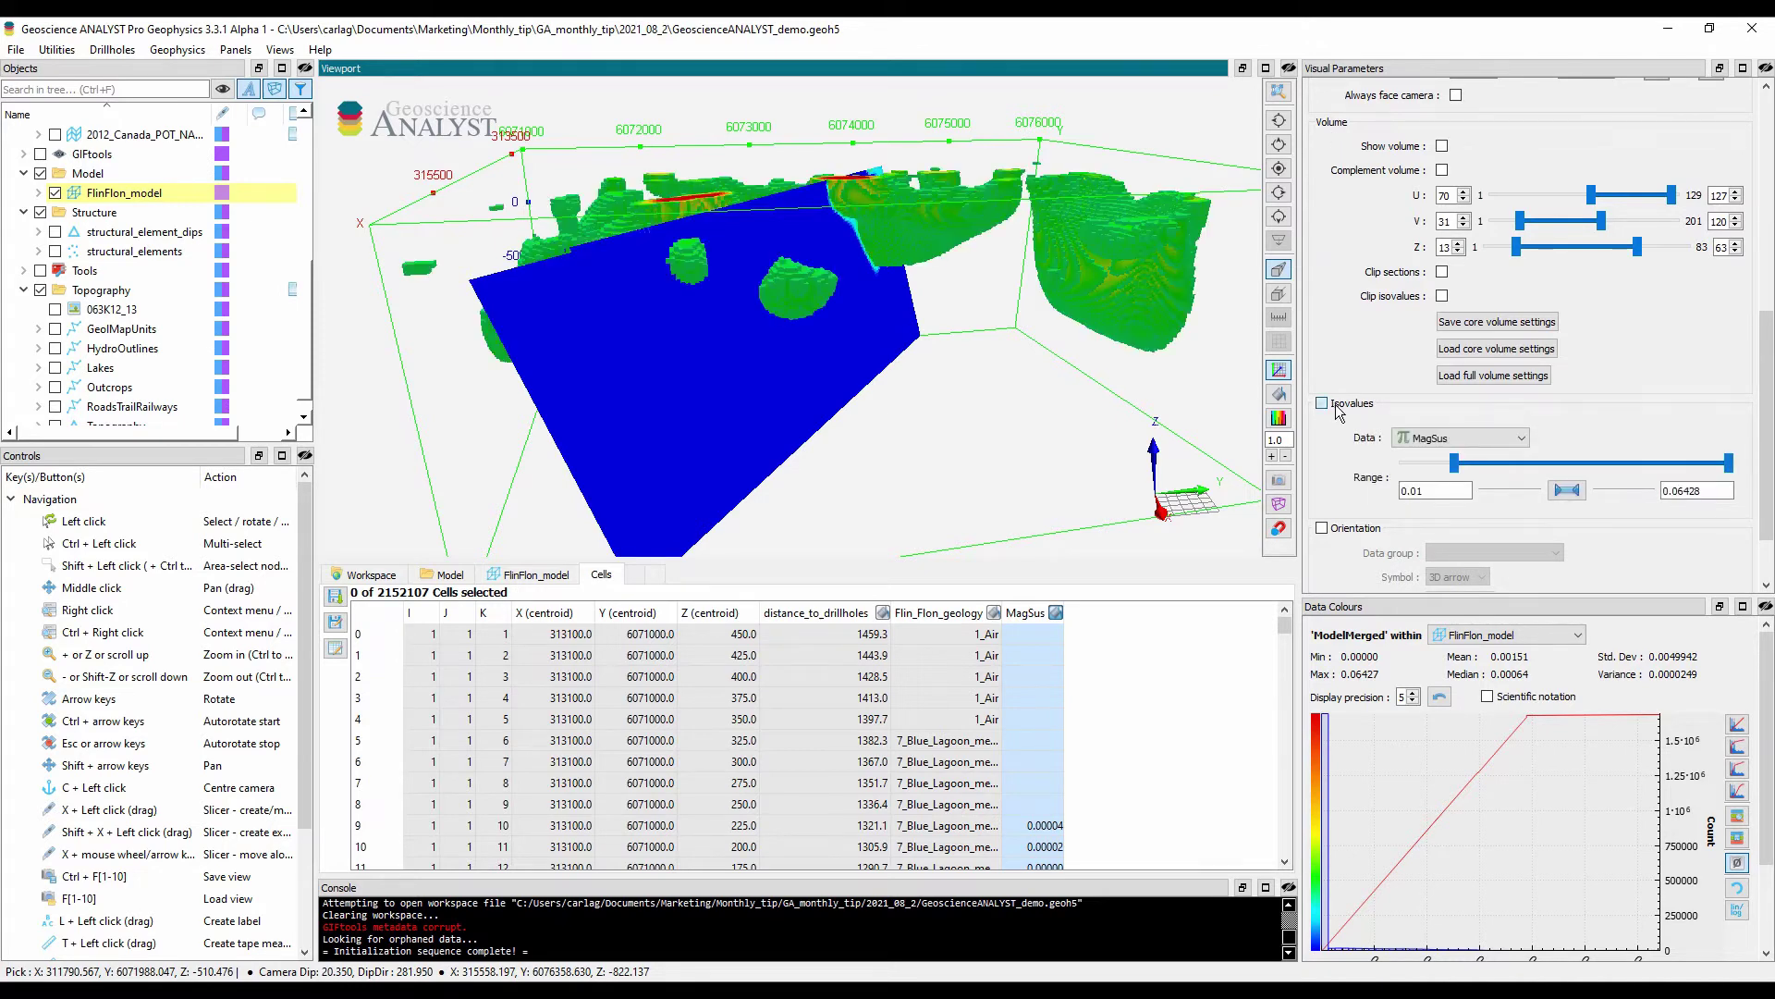
{"action": "left_click_drag", "start_coordinate": [824, 317], "coordinate": [924, 368]}
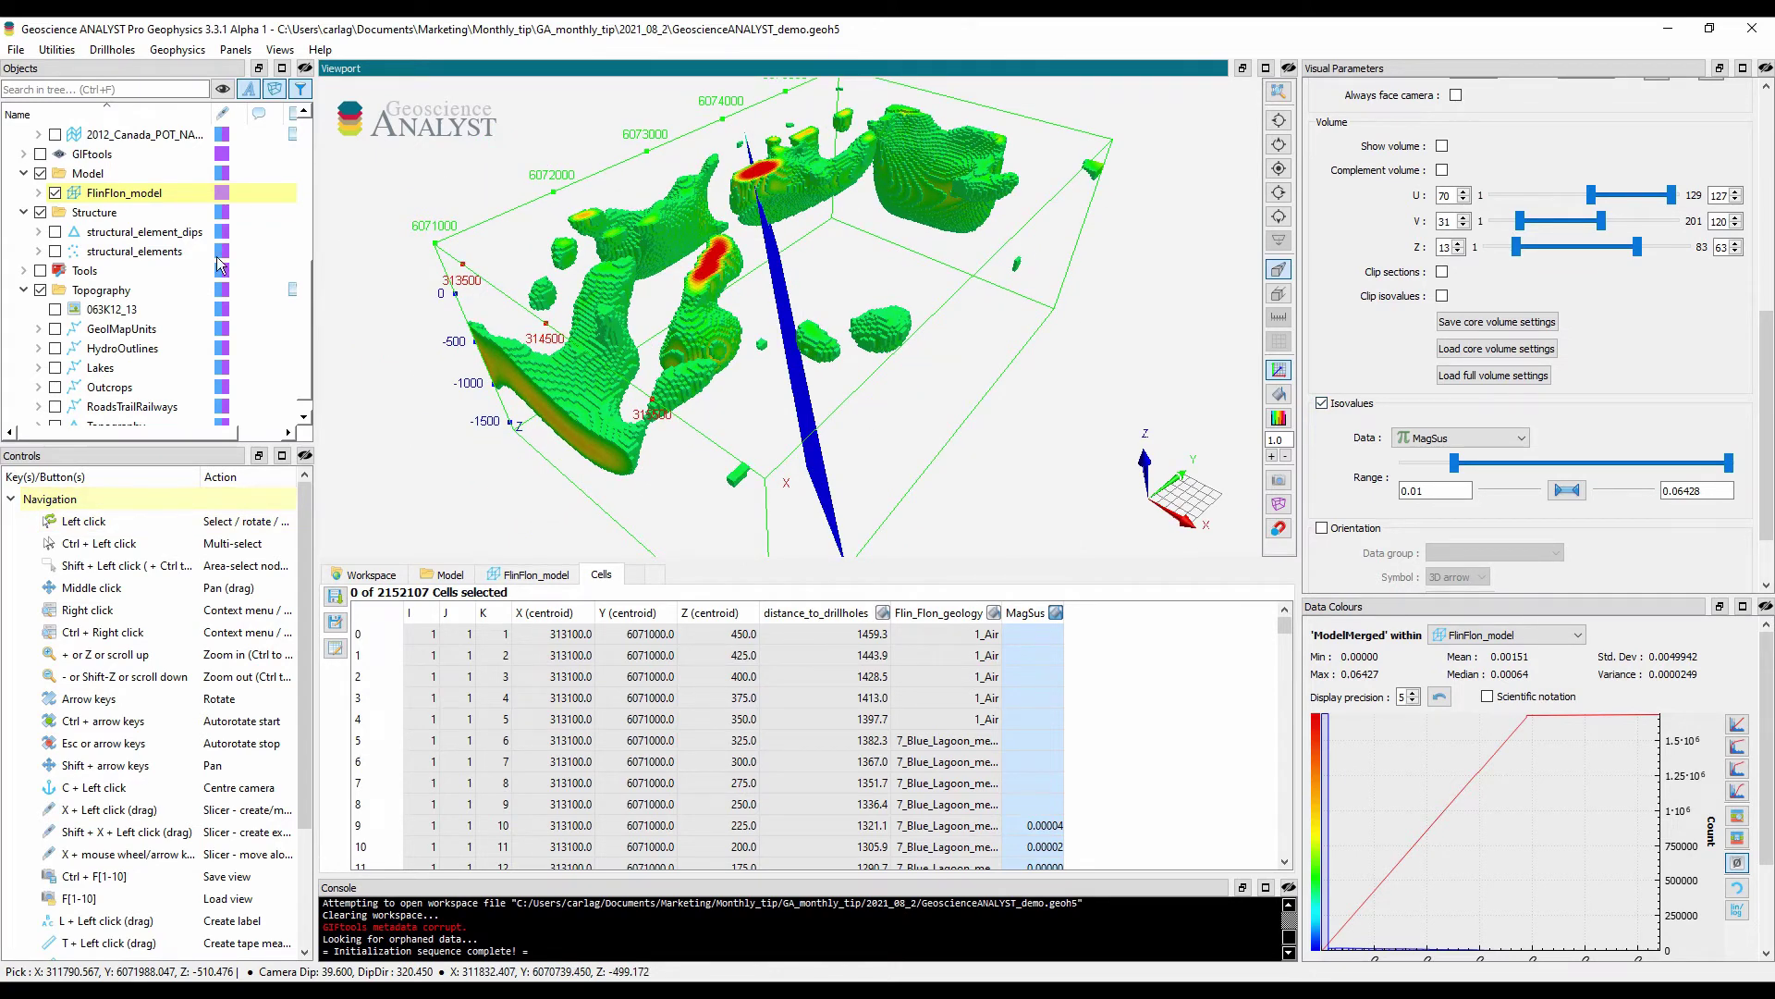
- Hide the FlinFlon block model and collapse the Model folder
{"action": "left_click", "coordinate": [55, 193]}
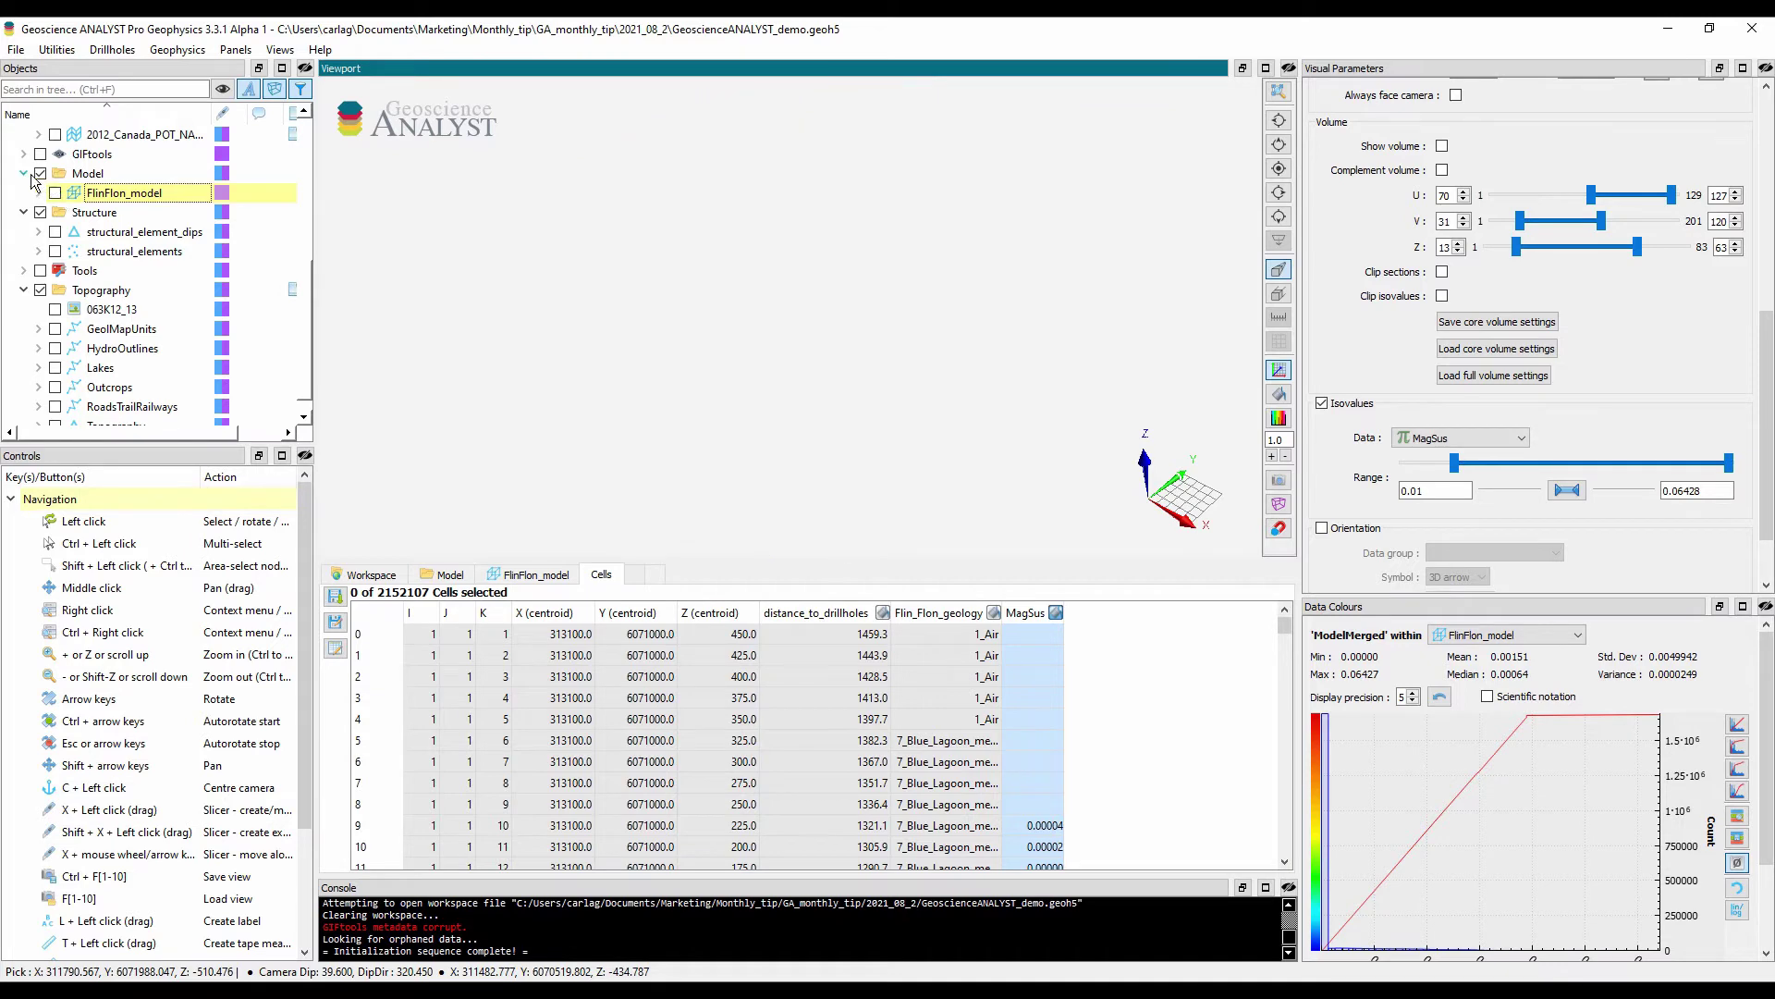
{"action": "left_click", "coordinate": [24, 173]}
{"action": "scroll", "coordinate": [131, 236], "scroll_direction": "up", "scroll_amount": 1}
{"action": "scroll", "coordinate": [131, 237], "scroll_direction": "up", "scroll_amount": 5}
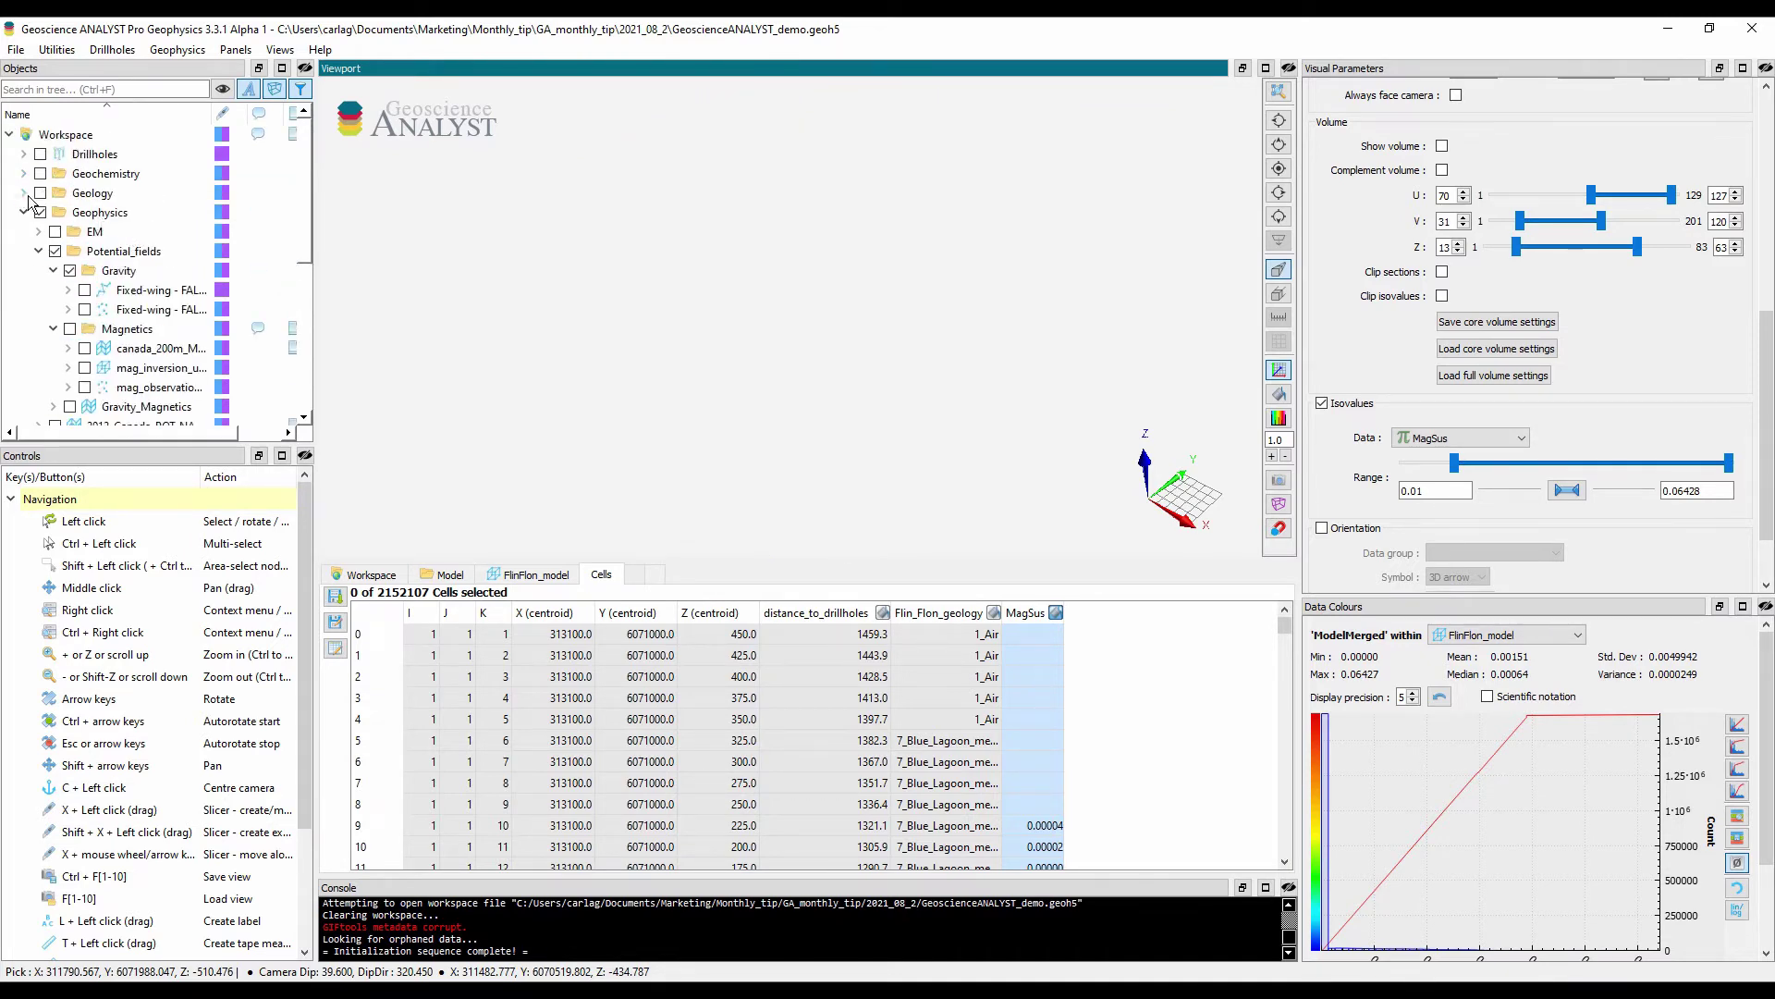
- Display the 4_Hidden_formation surface from Geology, turned to a lower angle and zoomed in
{"action": "left_click", "coordinate": [23, 193]}
{"action": "left_click", "coordinate": [120, 255]}
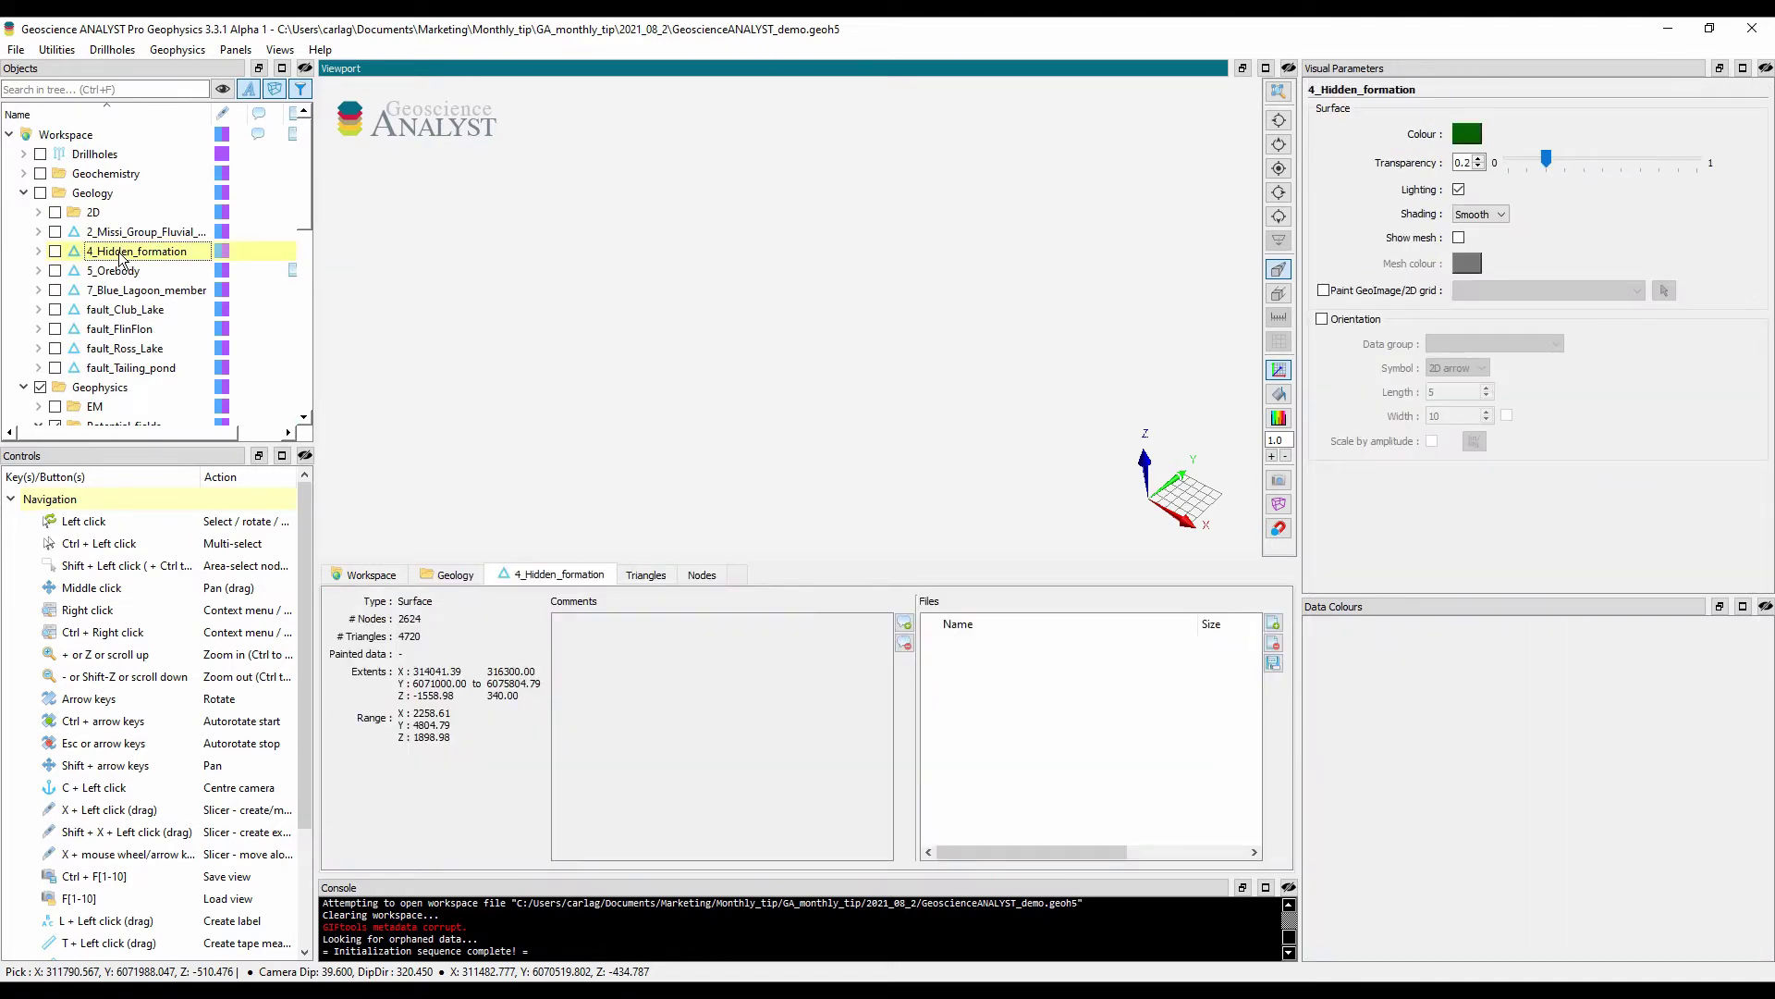
{"action": "left_click", "coordinate": [55, 251]}
{"action": "left_click_drag", "start_coordinate": [767, 418], "coordinate": [708, 369]}
{"action": "middle_click_drag", "start_coordinate": [707, 369], "coordinate": [700, 363]}
{"action": "scroll", "coordinate": [700, 362], "scroll_direction": "up", "scroll_amount": 2}
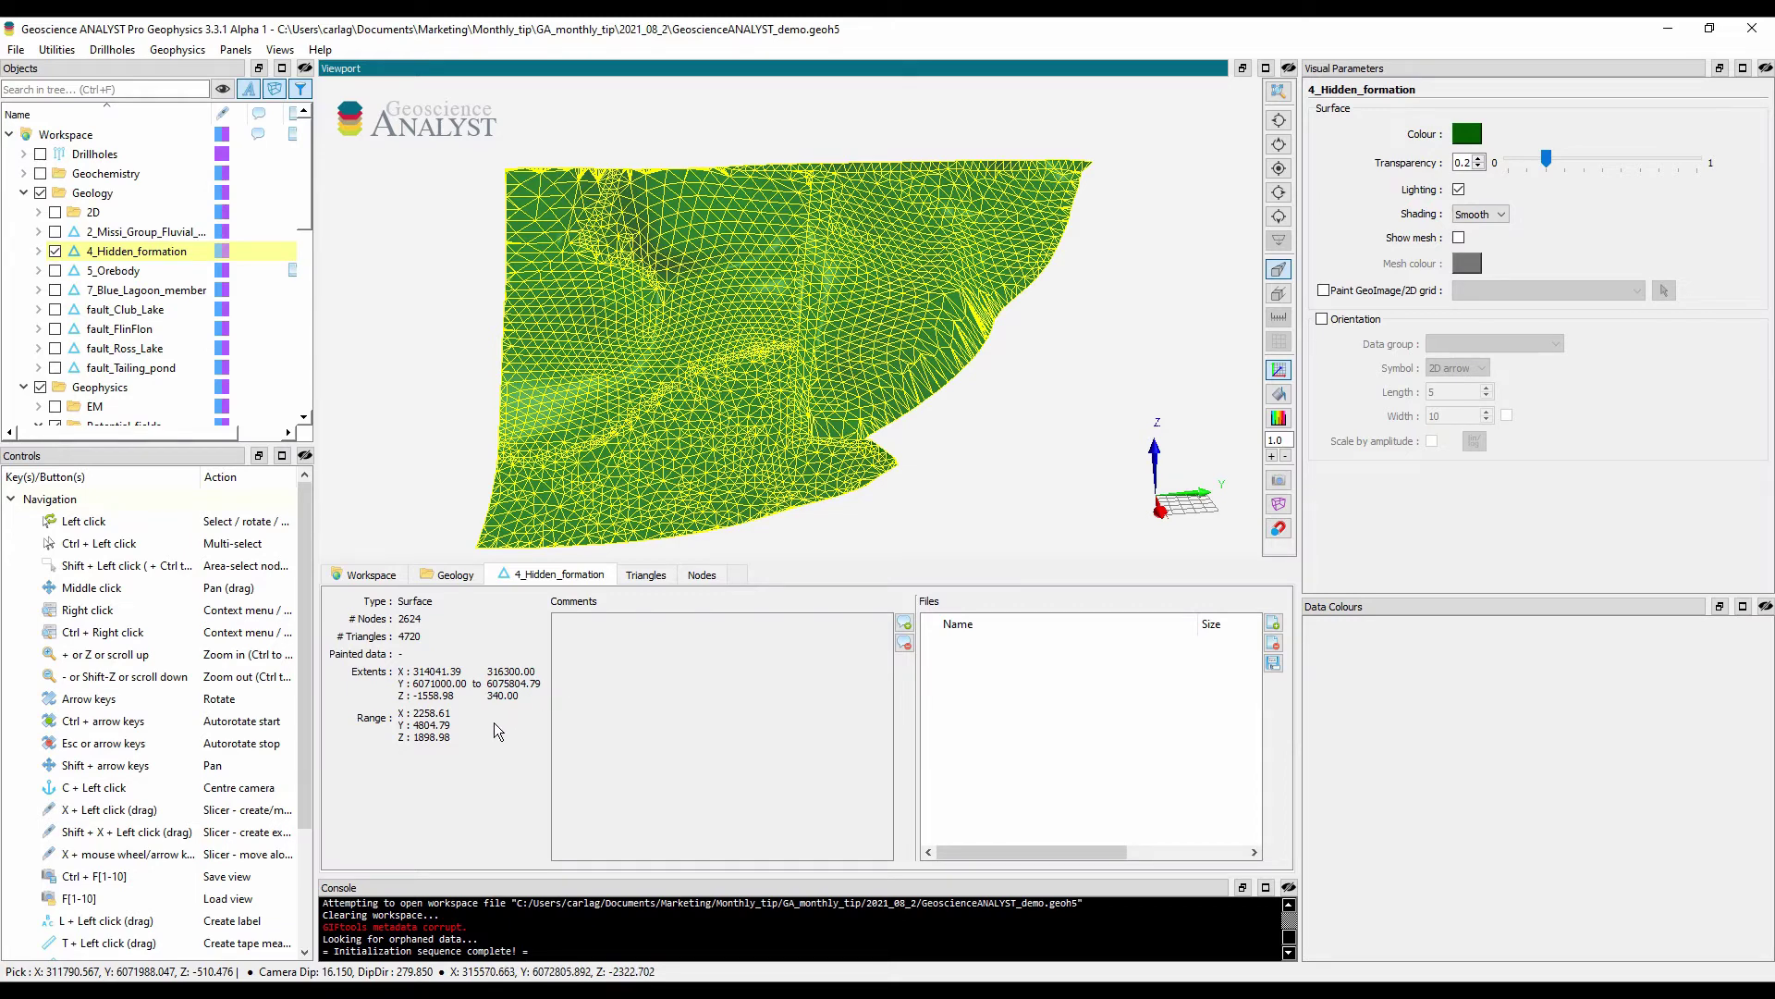
- Open the 4_Hidden_formation data tables and pick nodes on the surface and rows in the Nodes table
{"action": "left_click", "coordinate": [647, 576]}
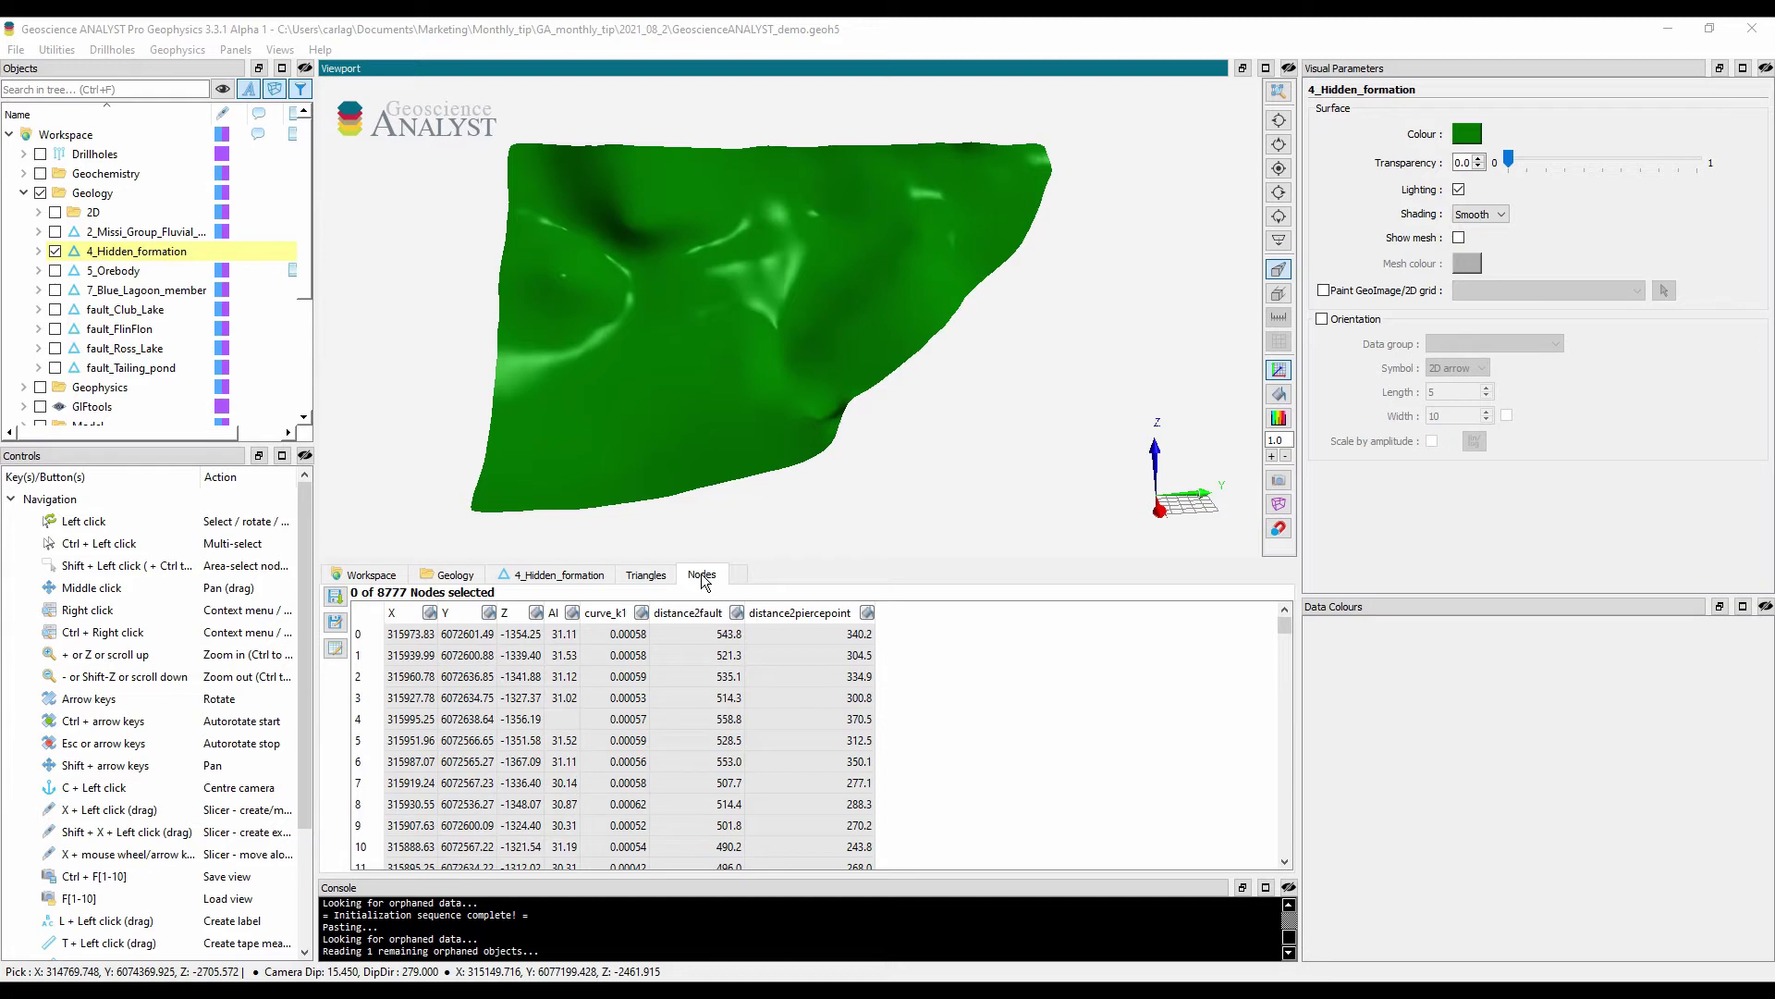
{"action": "left_click", "coordinate": [628, 305]}
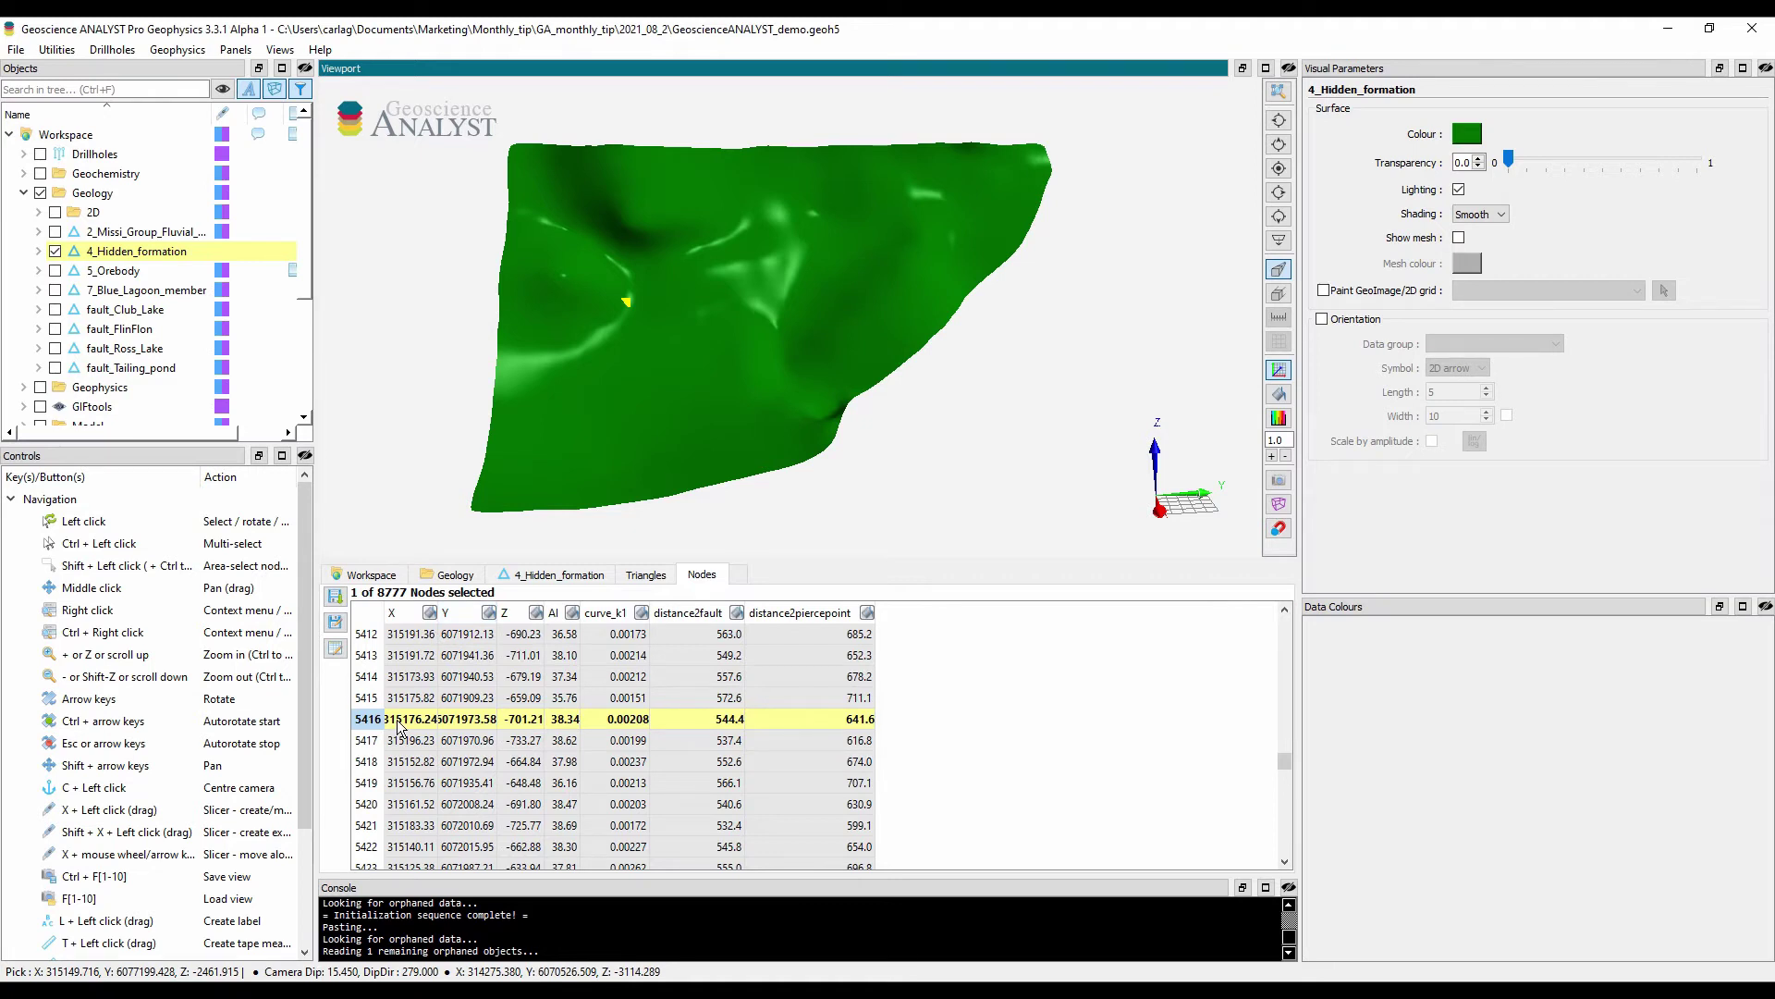
{"action": "left_click_drag", "start_coordinate": [375, 846], "coordinate": [358, 566]}
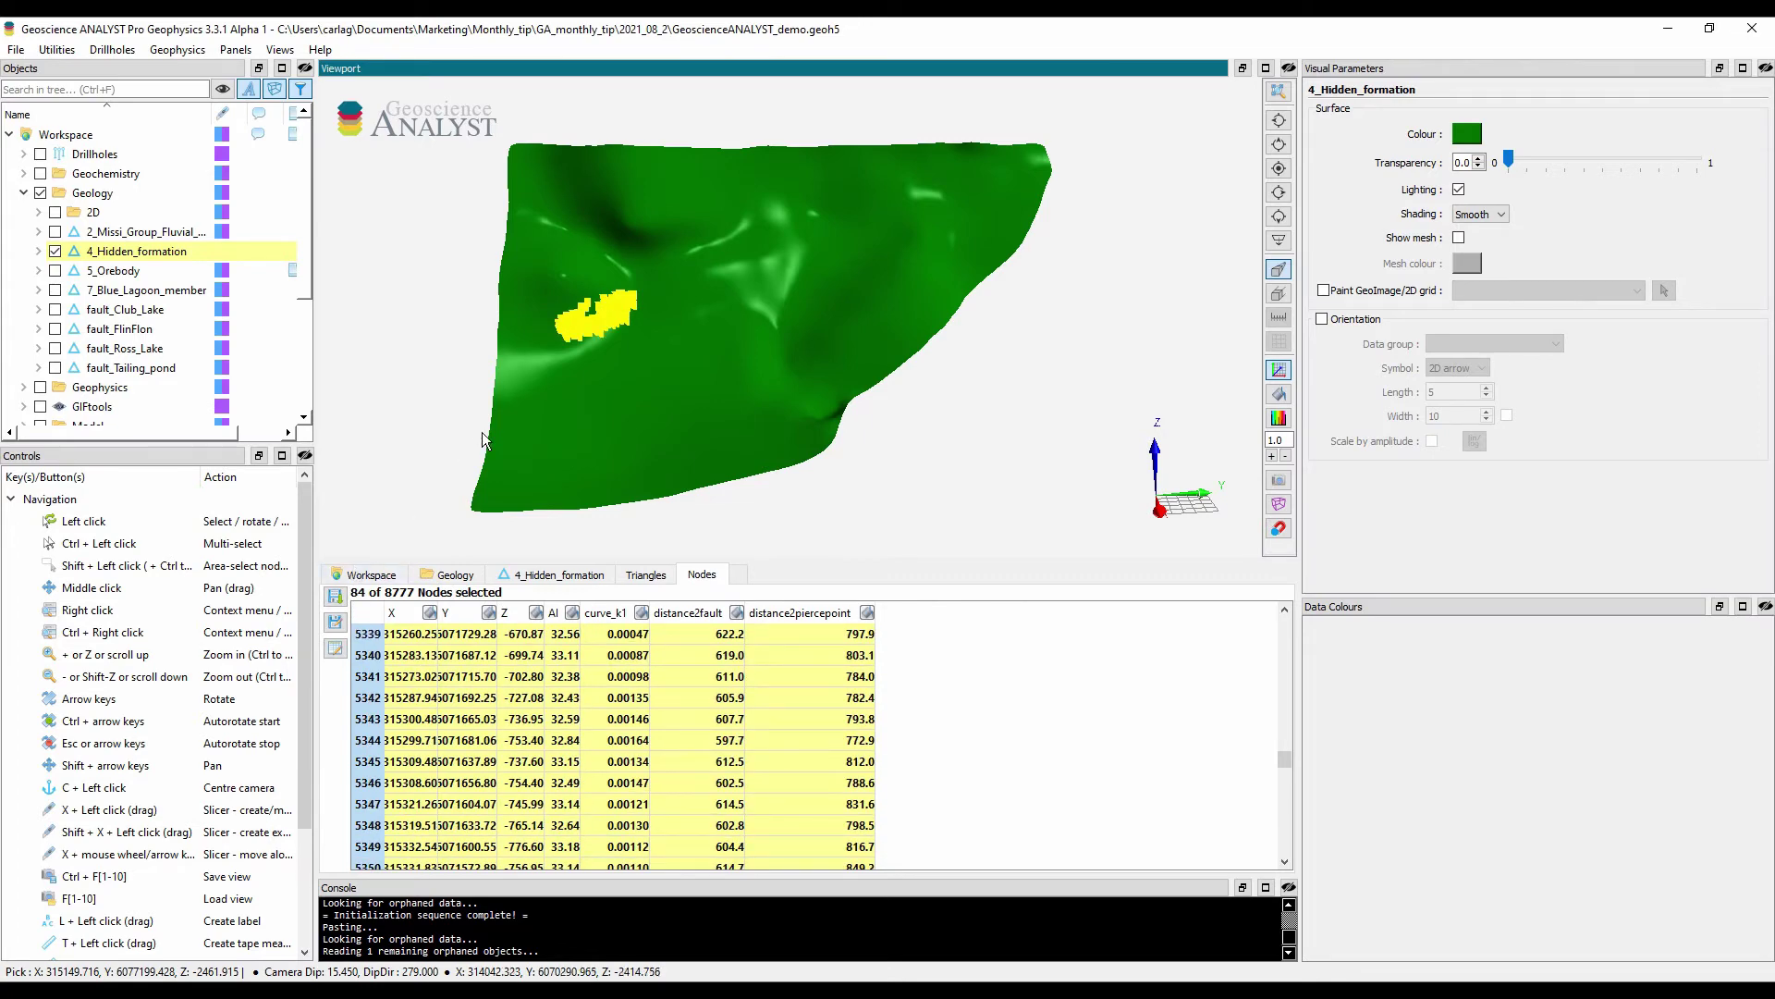
{"action": "left_click", "coordinate": [635, 292]}
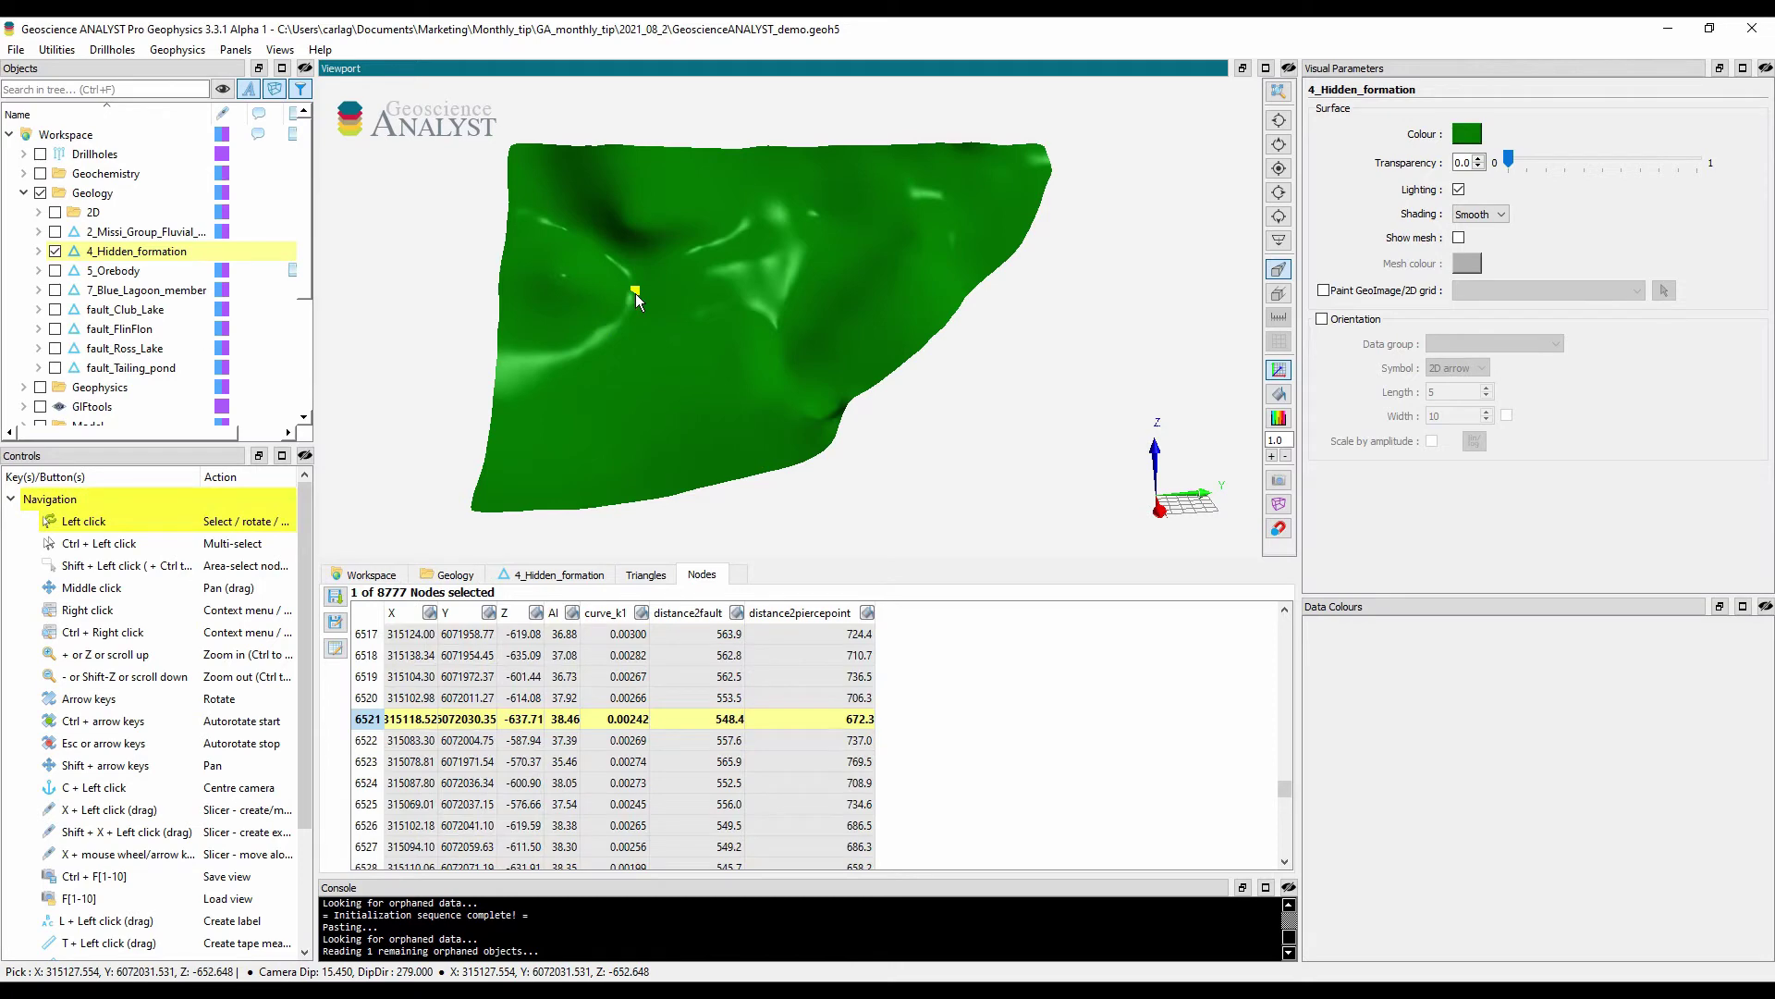
- Colour the surface by distance2piercepoint and enlarge the Data Colours panel
{"action": "left_click", "coordinate": [868, 612]}
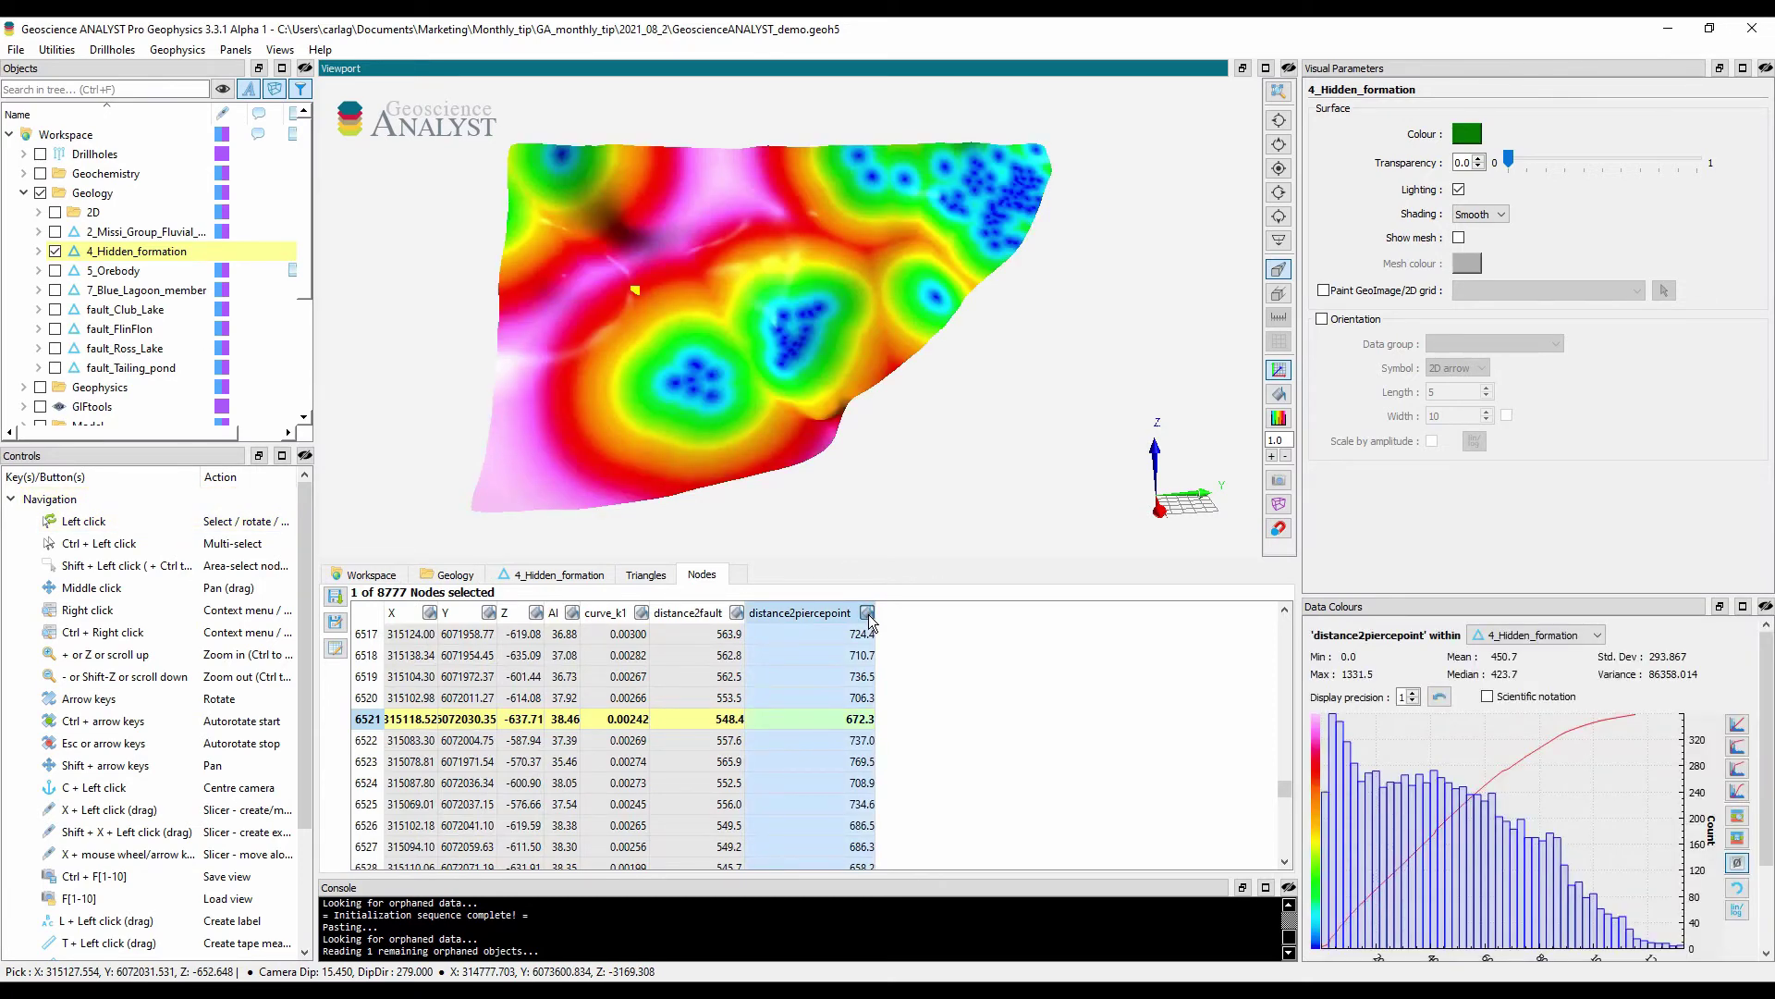
{"action": "left_click", "coordinate": [853, 739]}
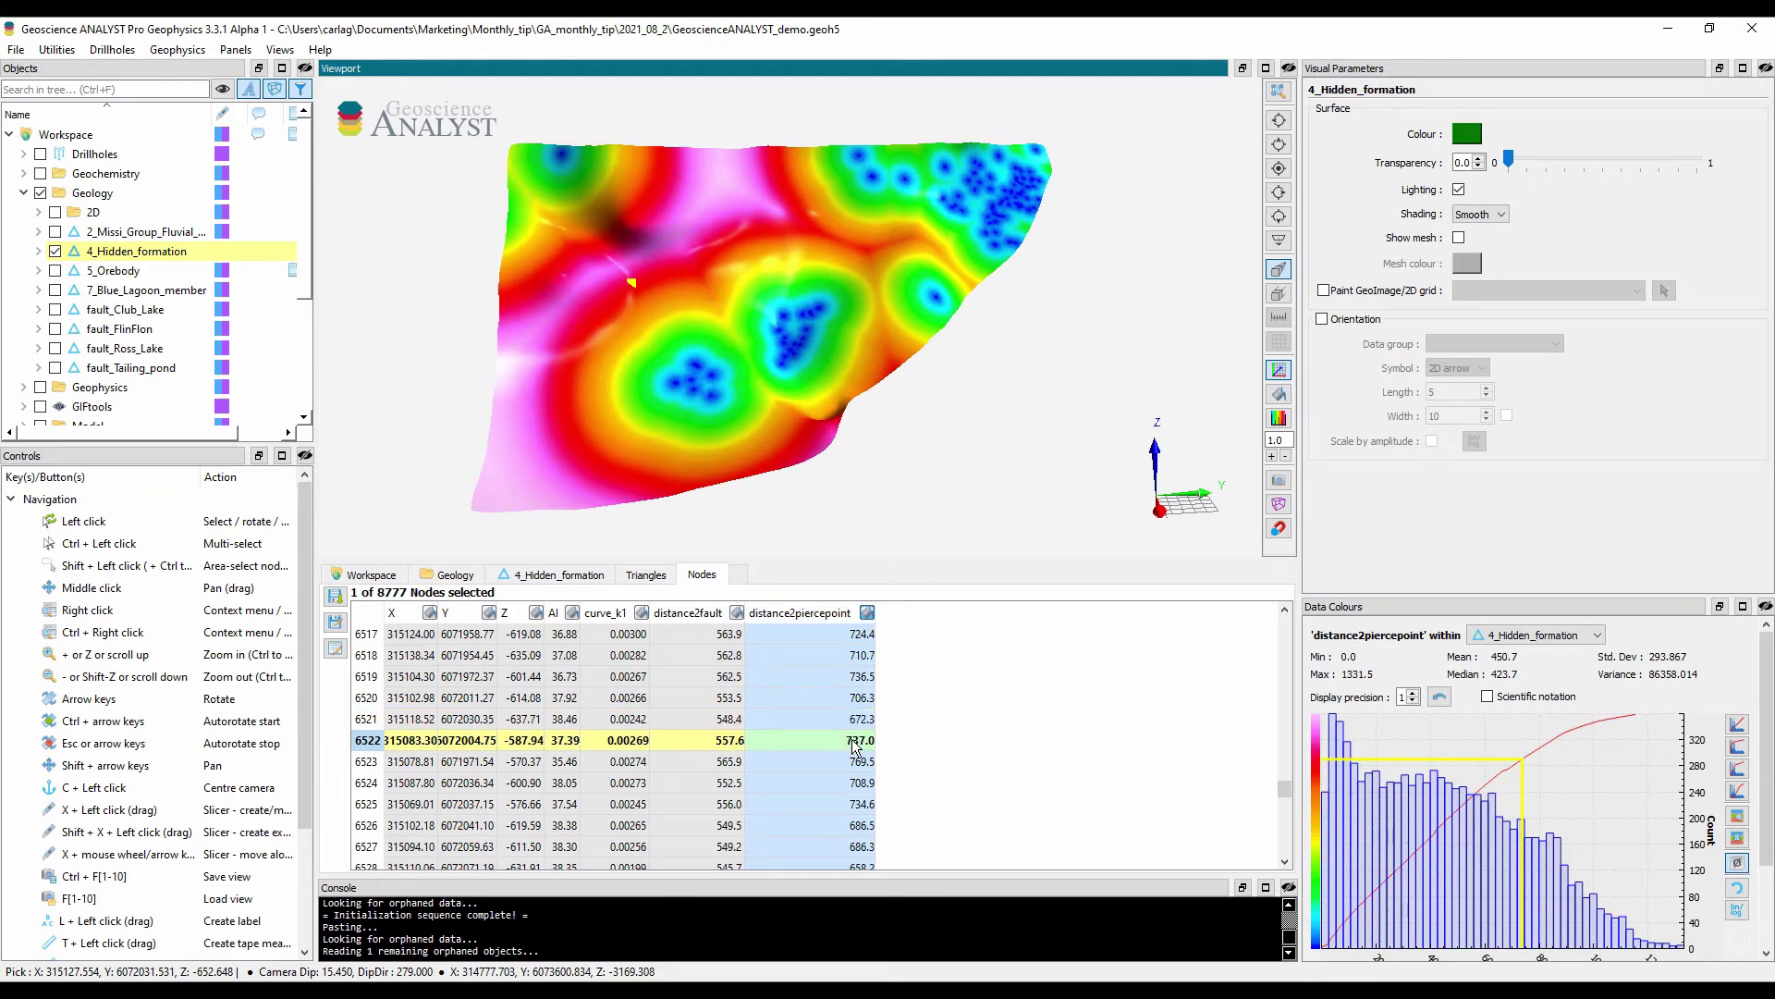
{"action": "left_click_drag", "start_coordinate": [1435, 598], "coordinate": [1420, 467]}
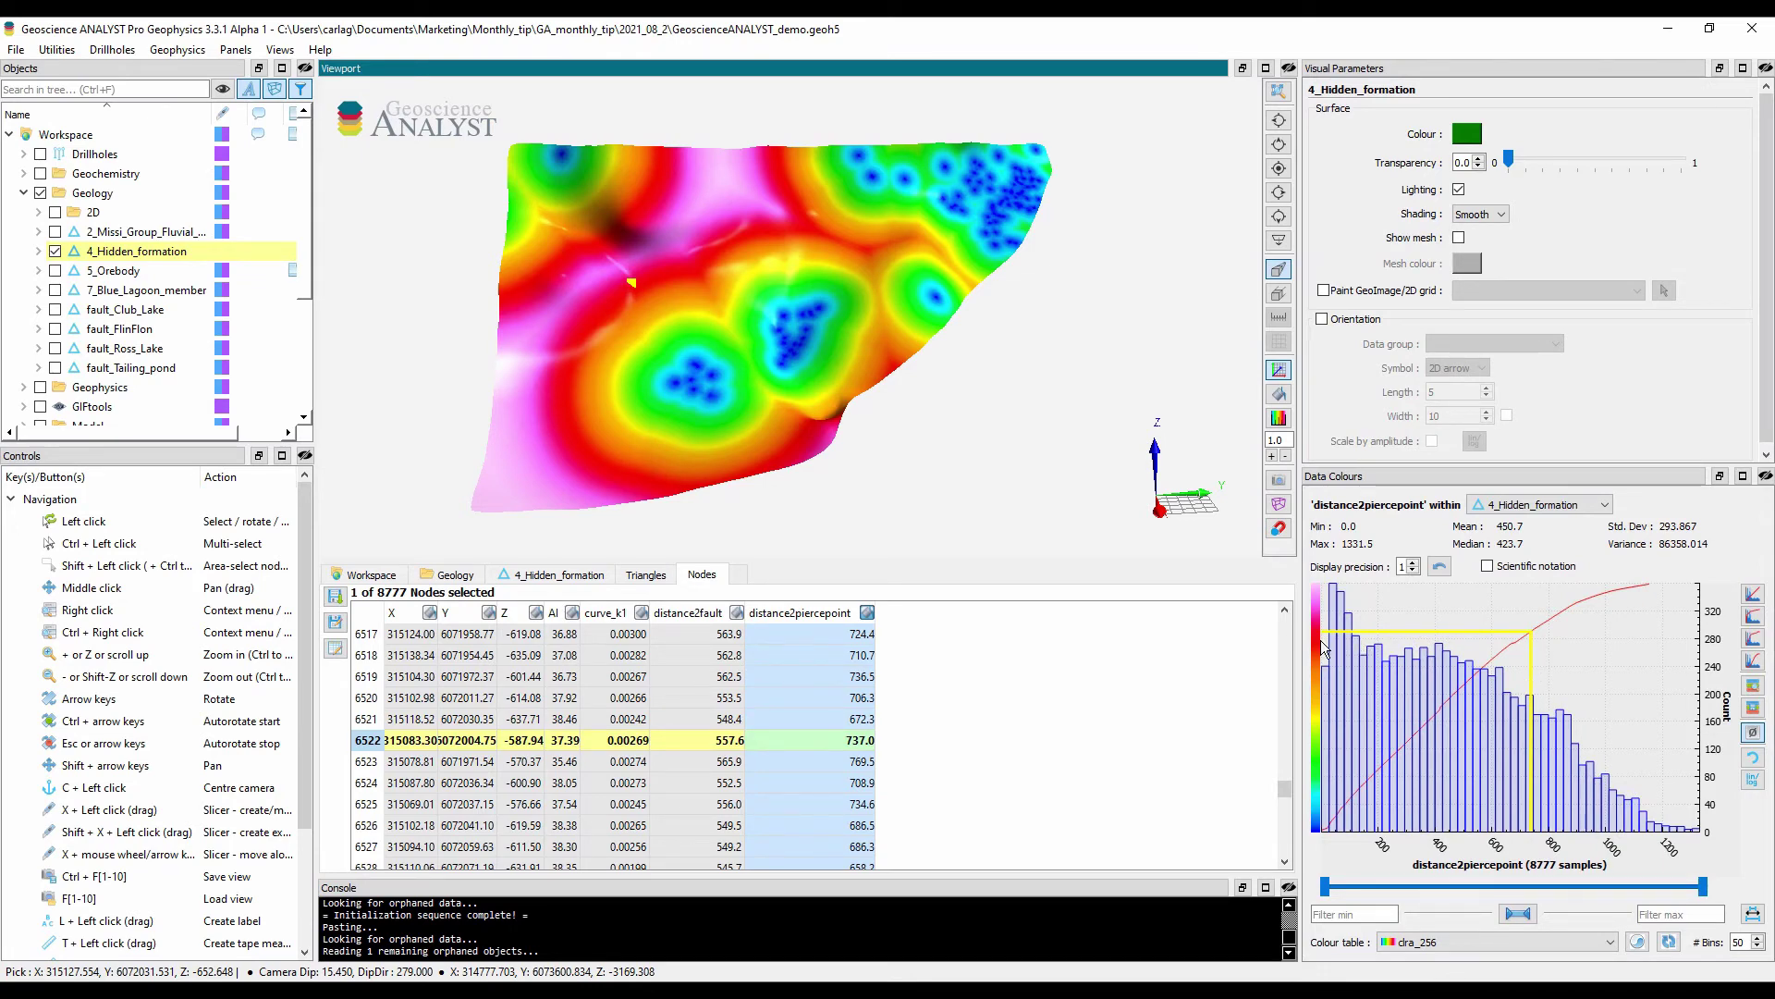
- Apply the clrb_128 colour table and hide areas with distance below about 403.5
{"action": "scroll", "coordinate": [1598, 942], "scroll_direction": "up", "scroll_amount": 1}
{"action": "left_click", "coordinate": [1598, 941]}
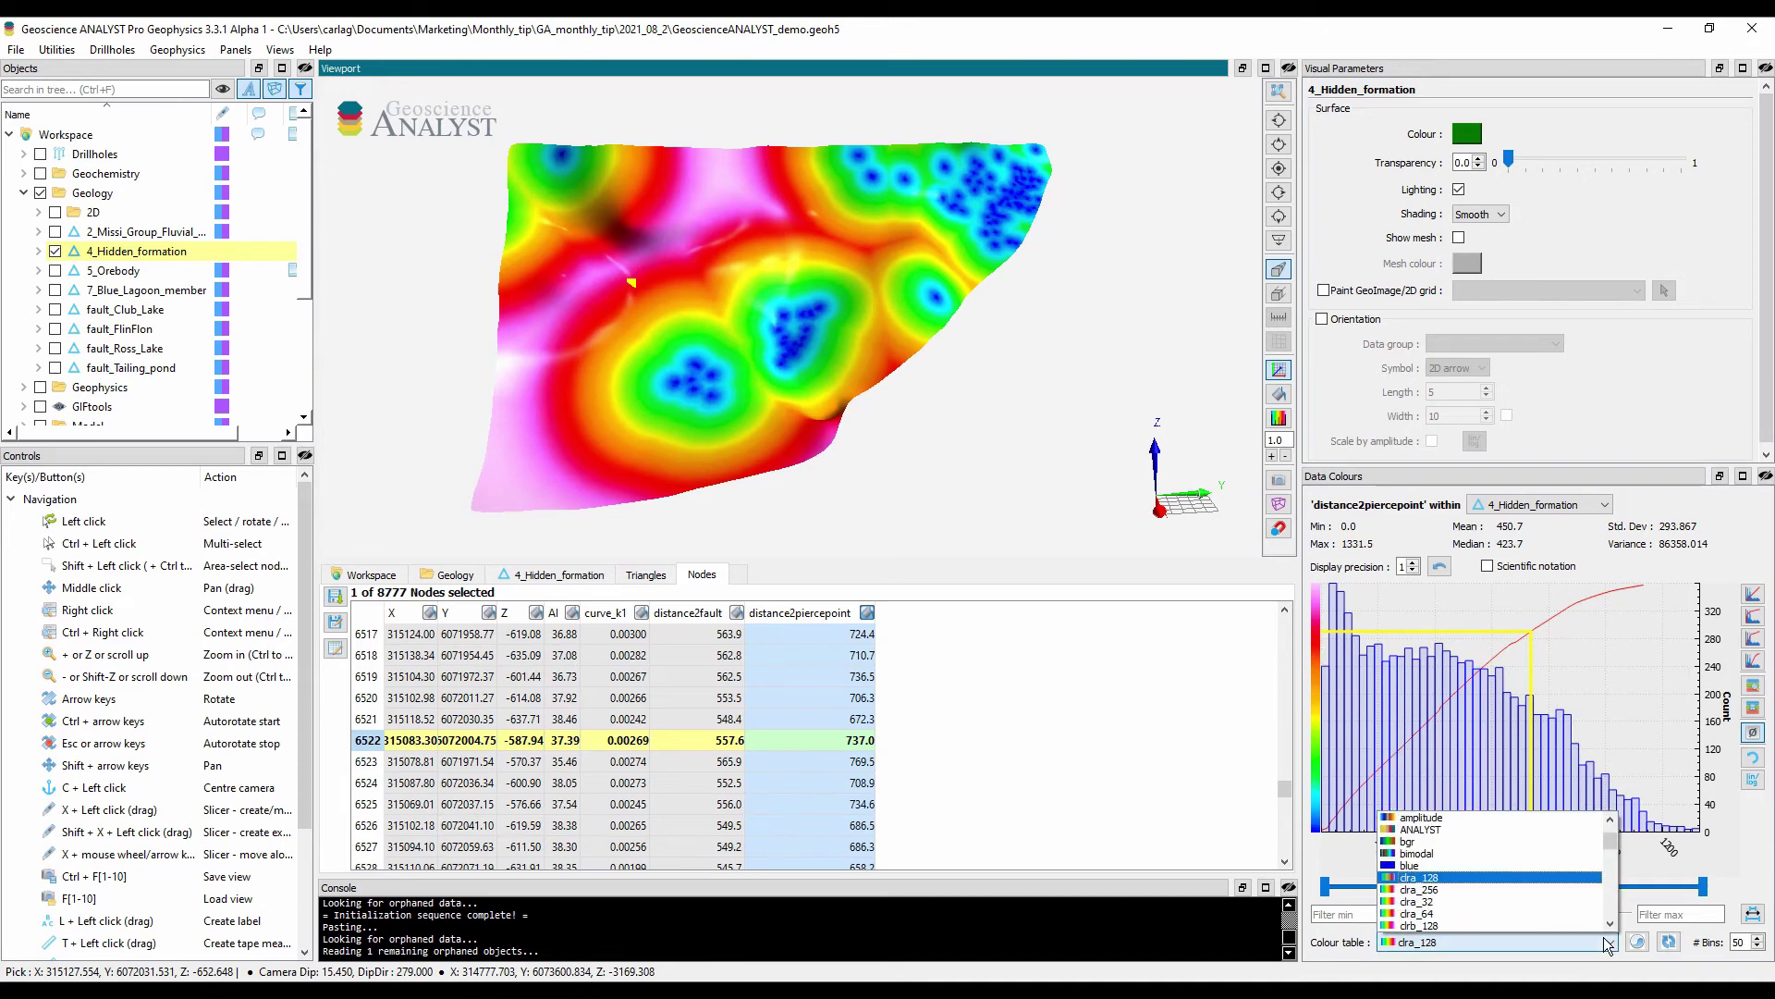
{"action": "scroll", "coordinate": [1533, 903], "scroll_direction": "down", "scroll_amount": 1}
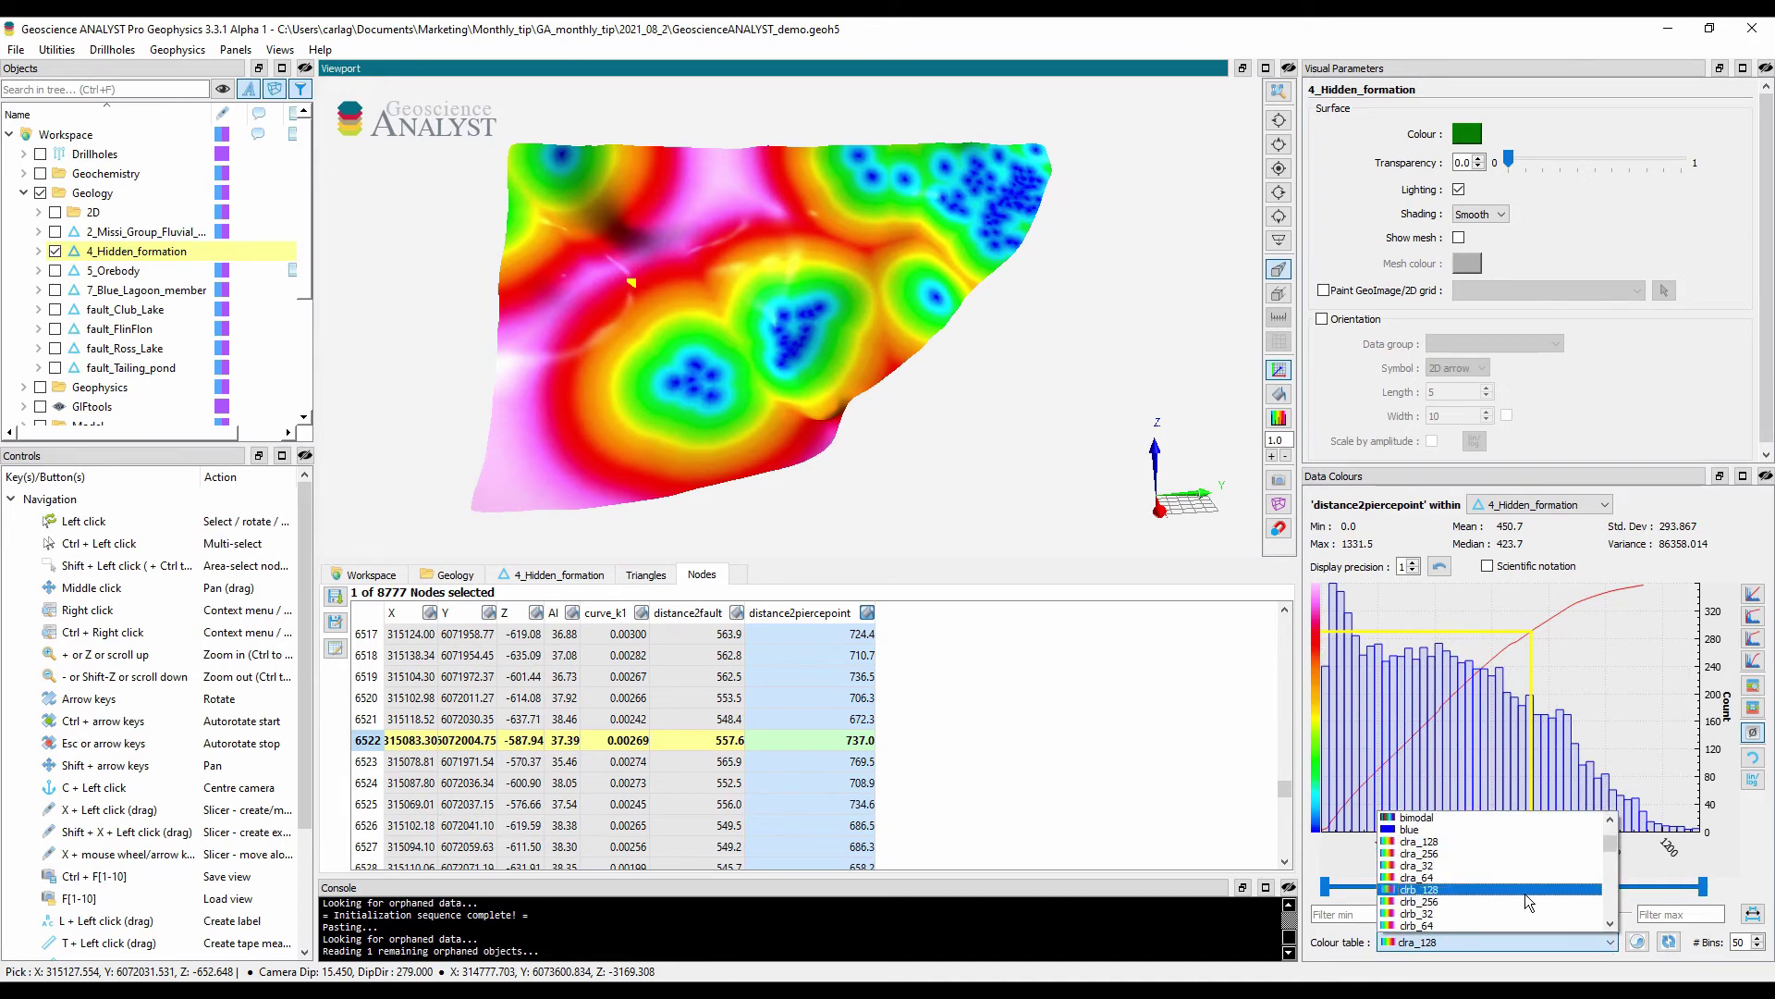
{"action": "left_click", "coordinate": [1524, 893]}
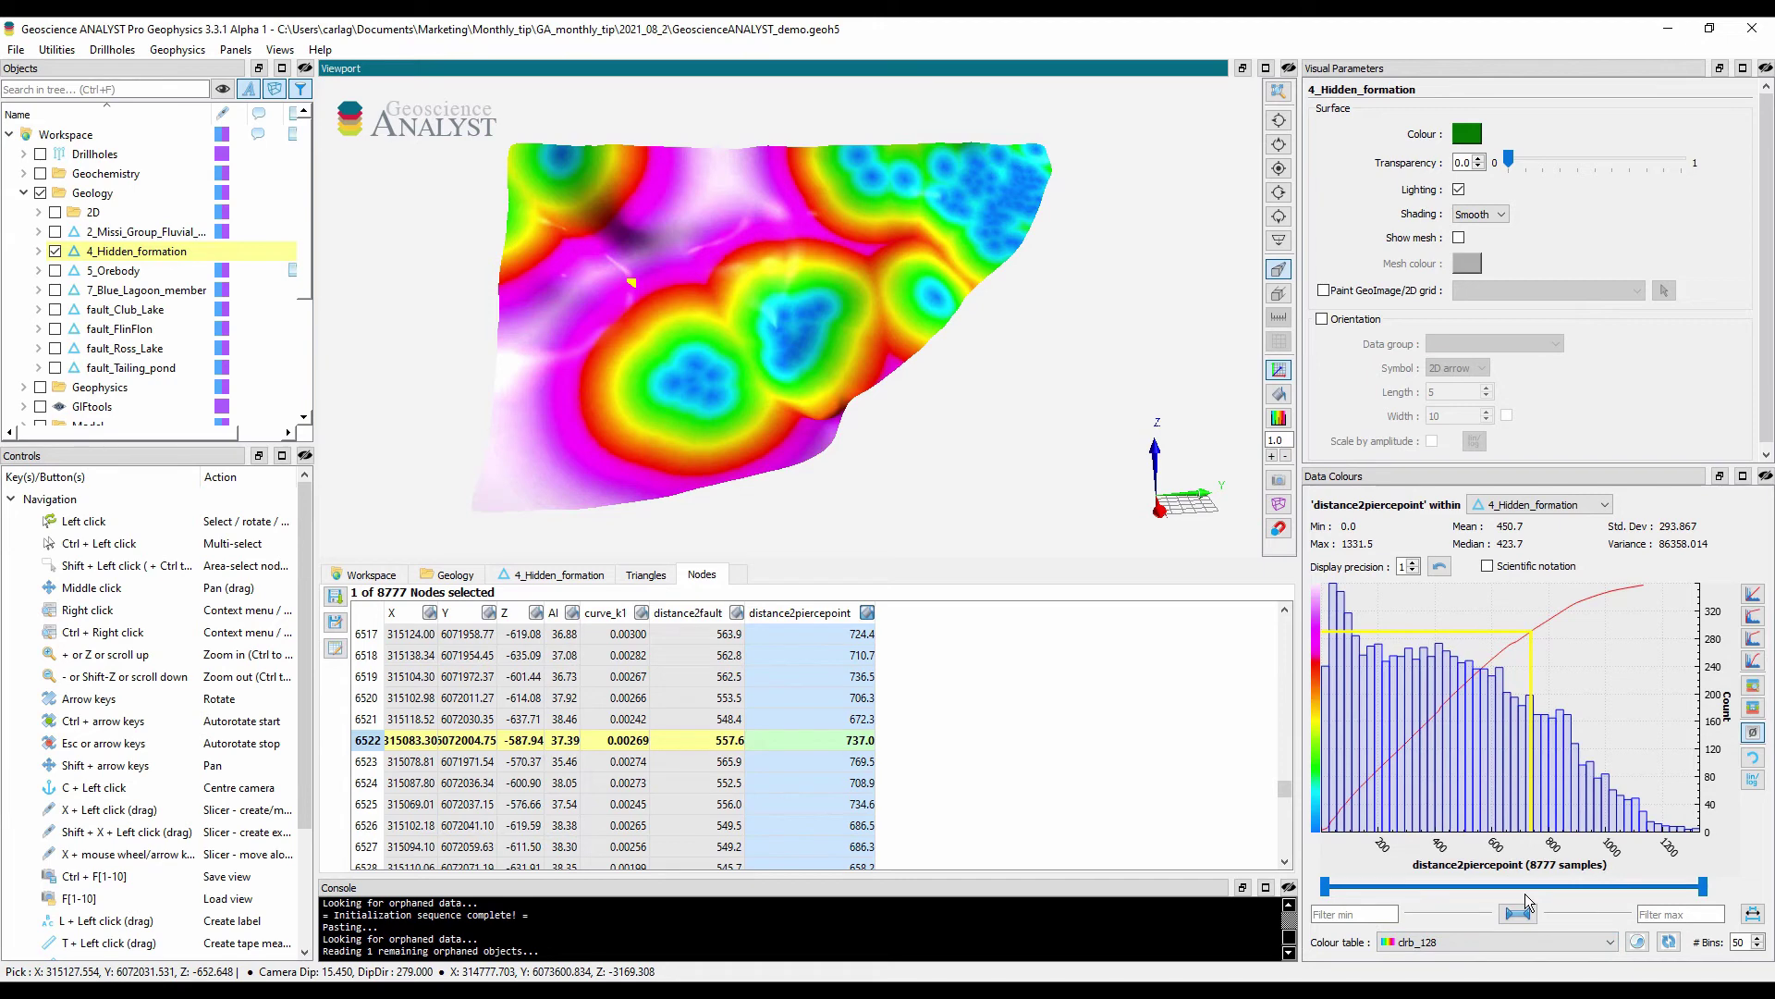
{"action": "left_click_drag", "start_coordinate": [1326, 888], "coordinate": [1445, 886]}
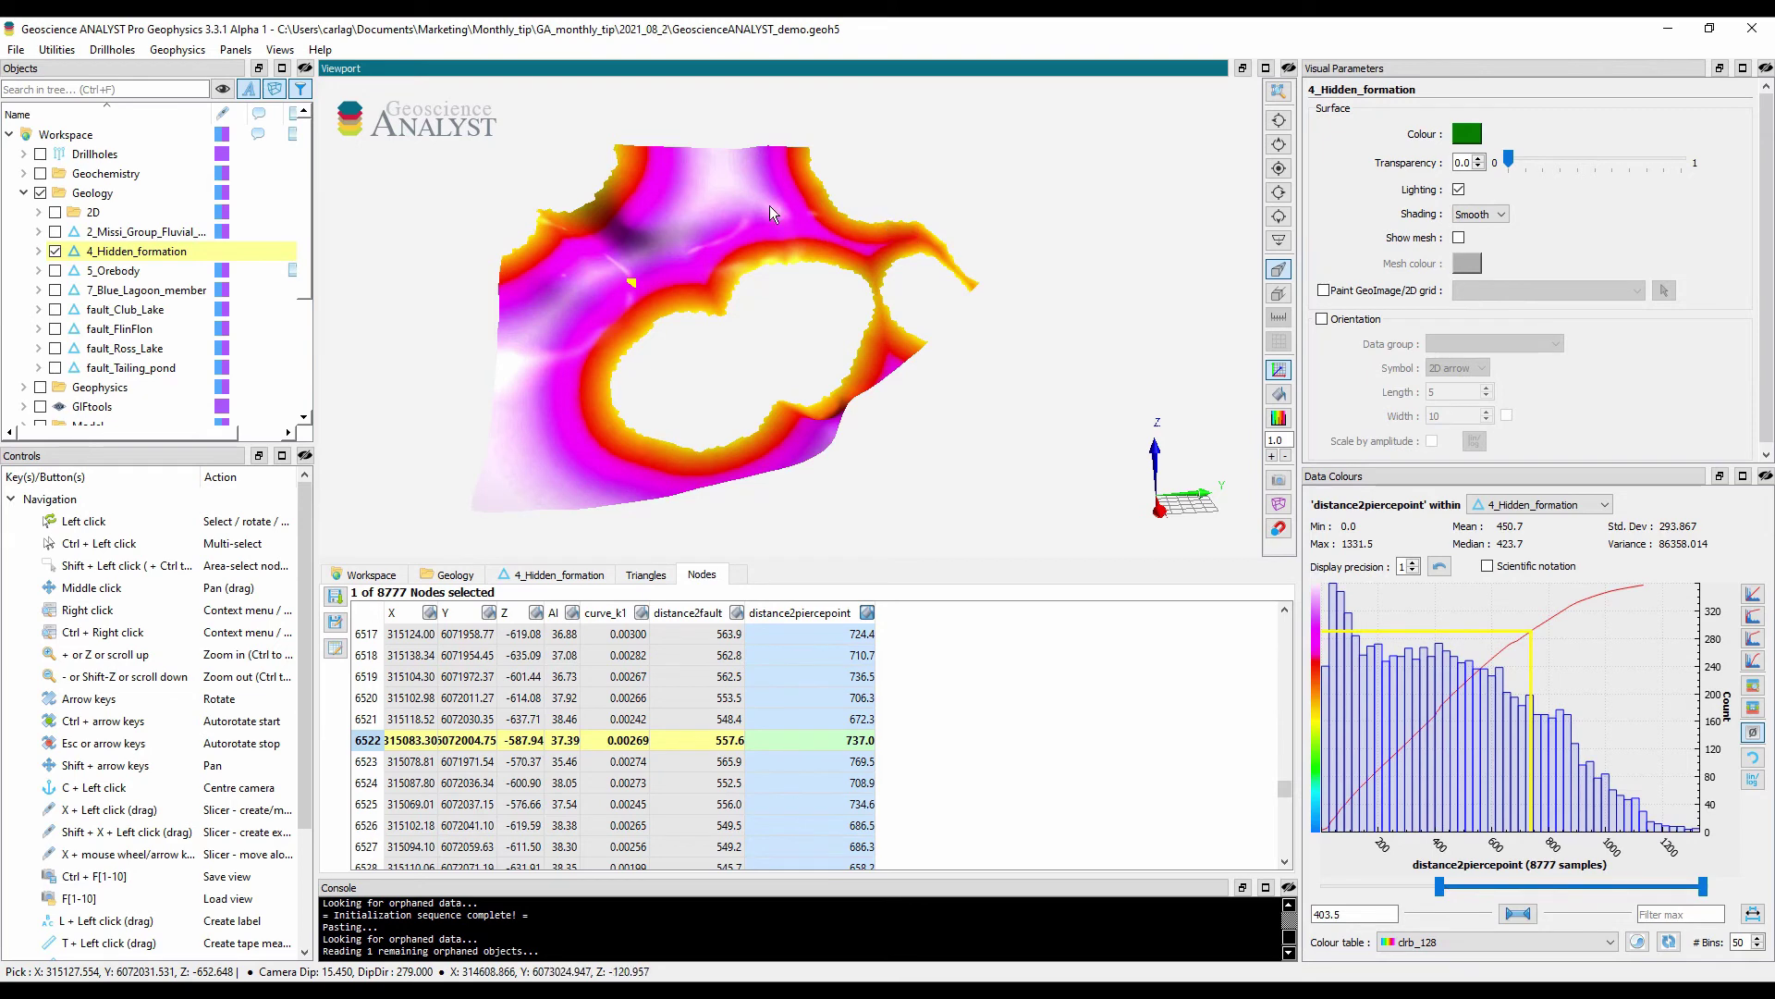
- Label the pale far-from-drillhole region 'untested area' and colour the label black
{"action": "left_click_drag", "start_coordinate": [769, 205], "coordinate": [1074, 176]}
{"action": "type", "text": "u"}
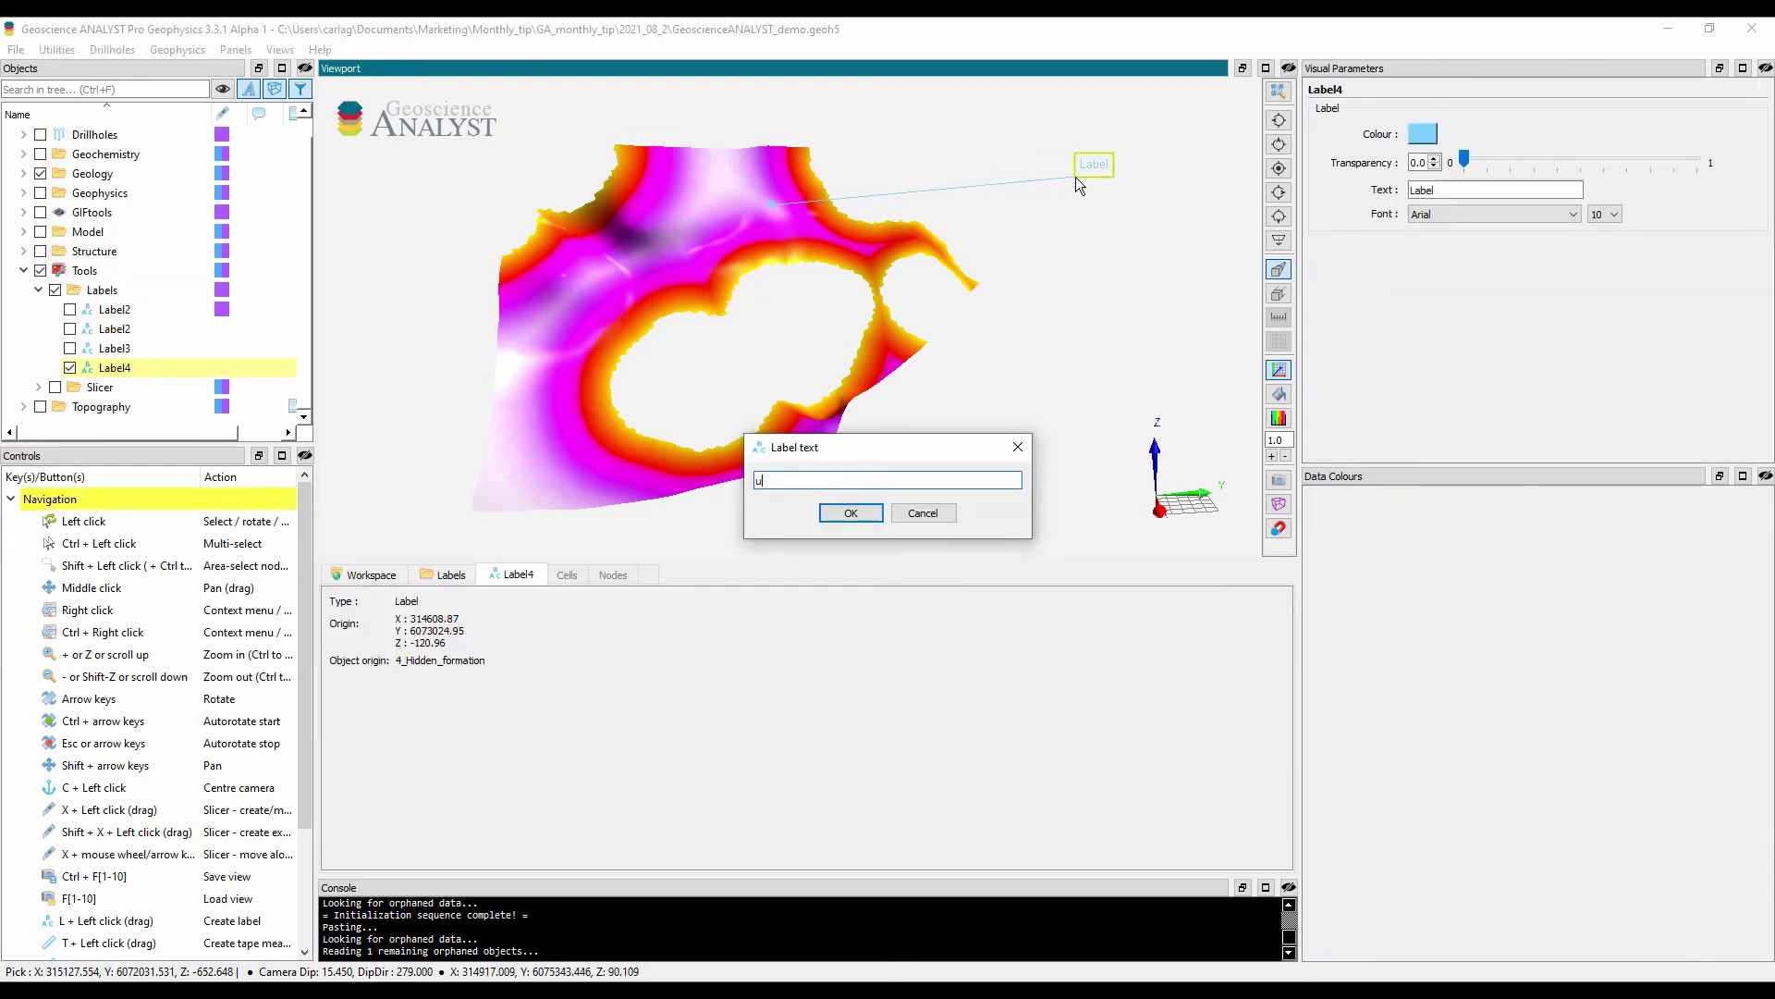
{"action": "type", "text": "ntested area"}
{"action": "key", "text": "Return"}
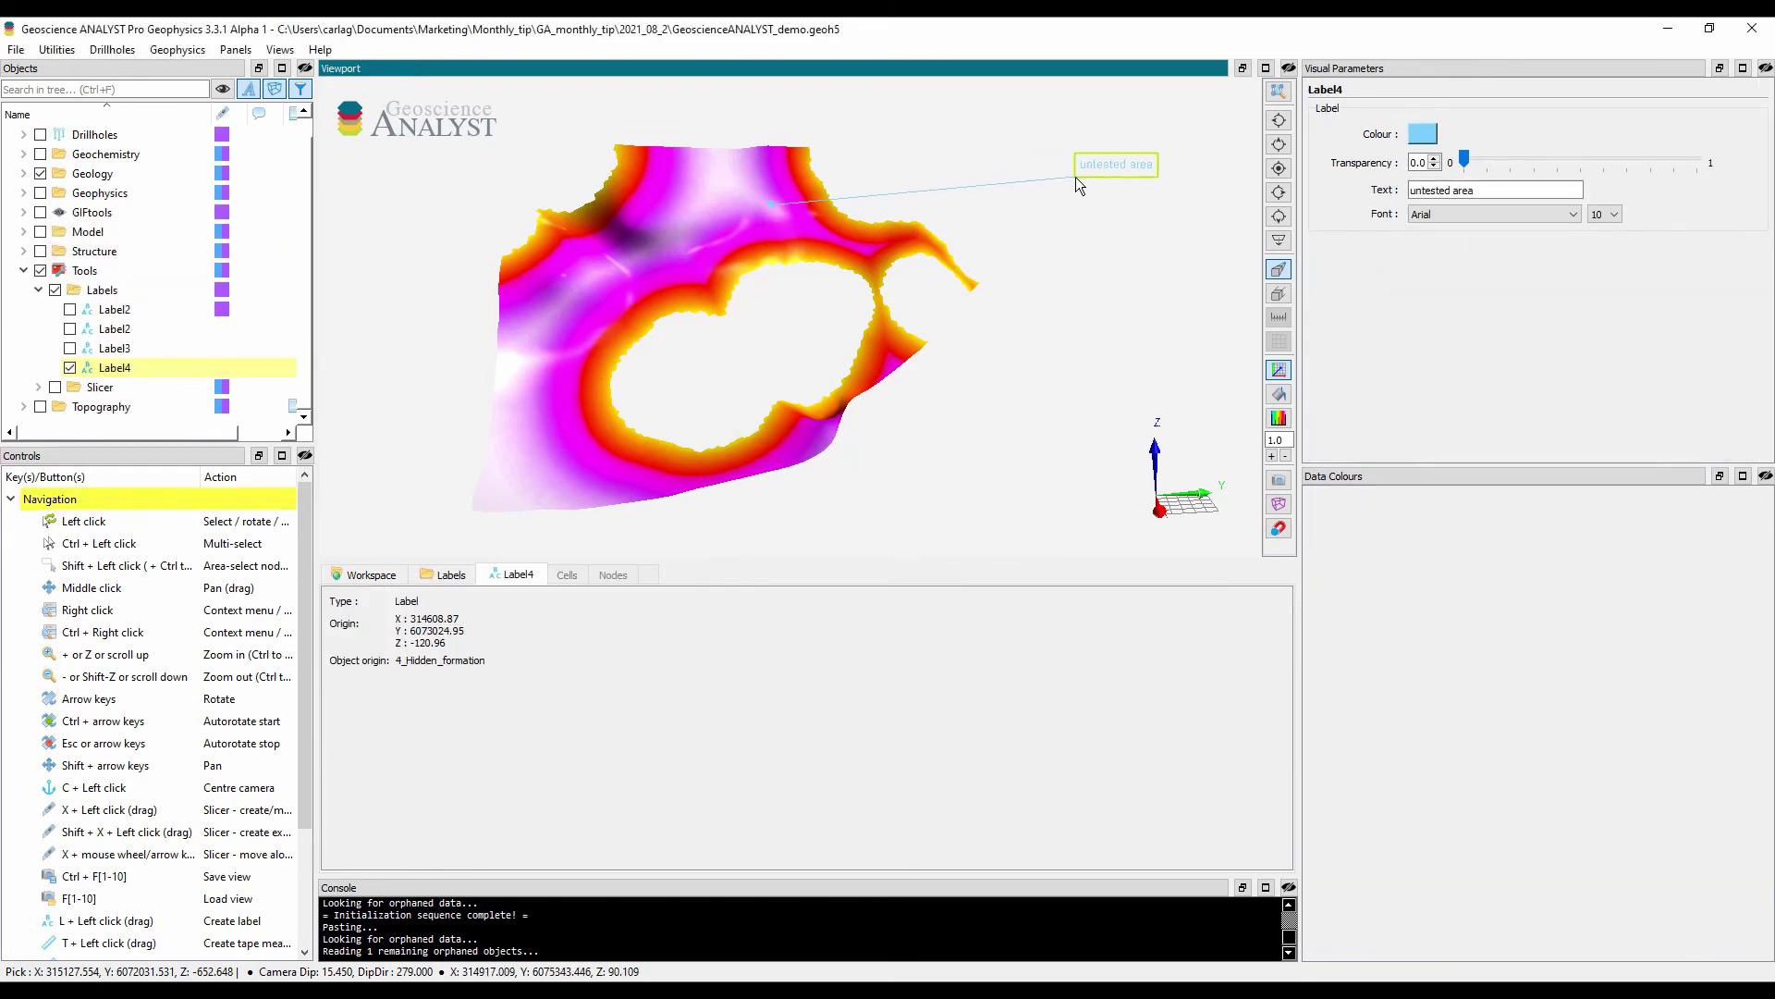
{"action": "left_click", "coordinate": [1422, 133]}
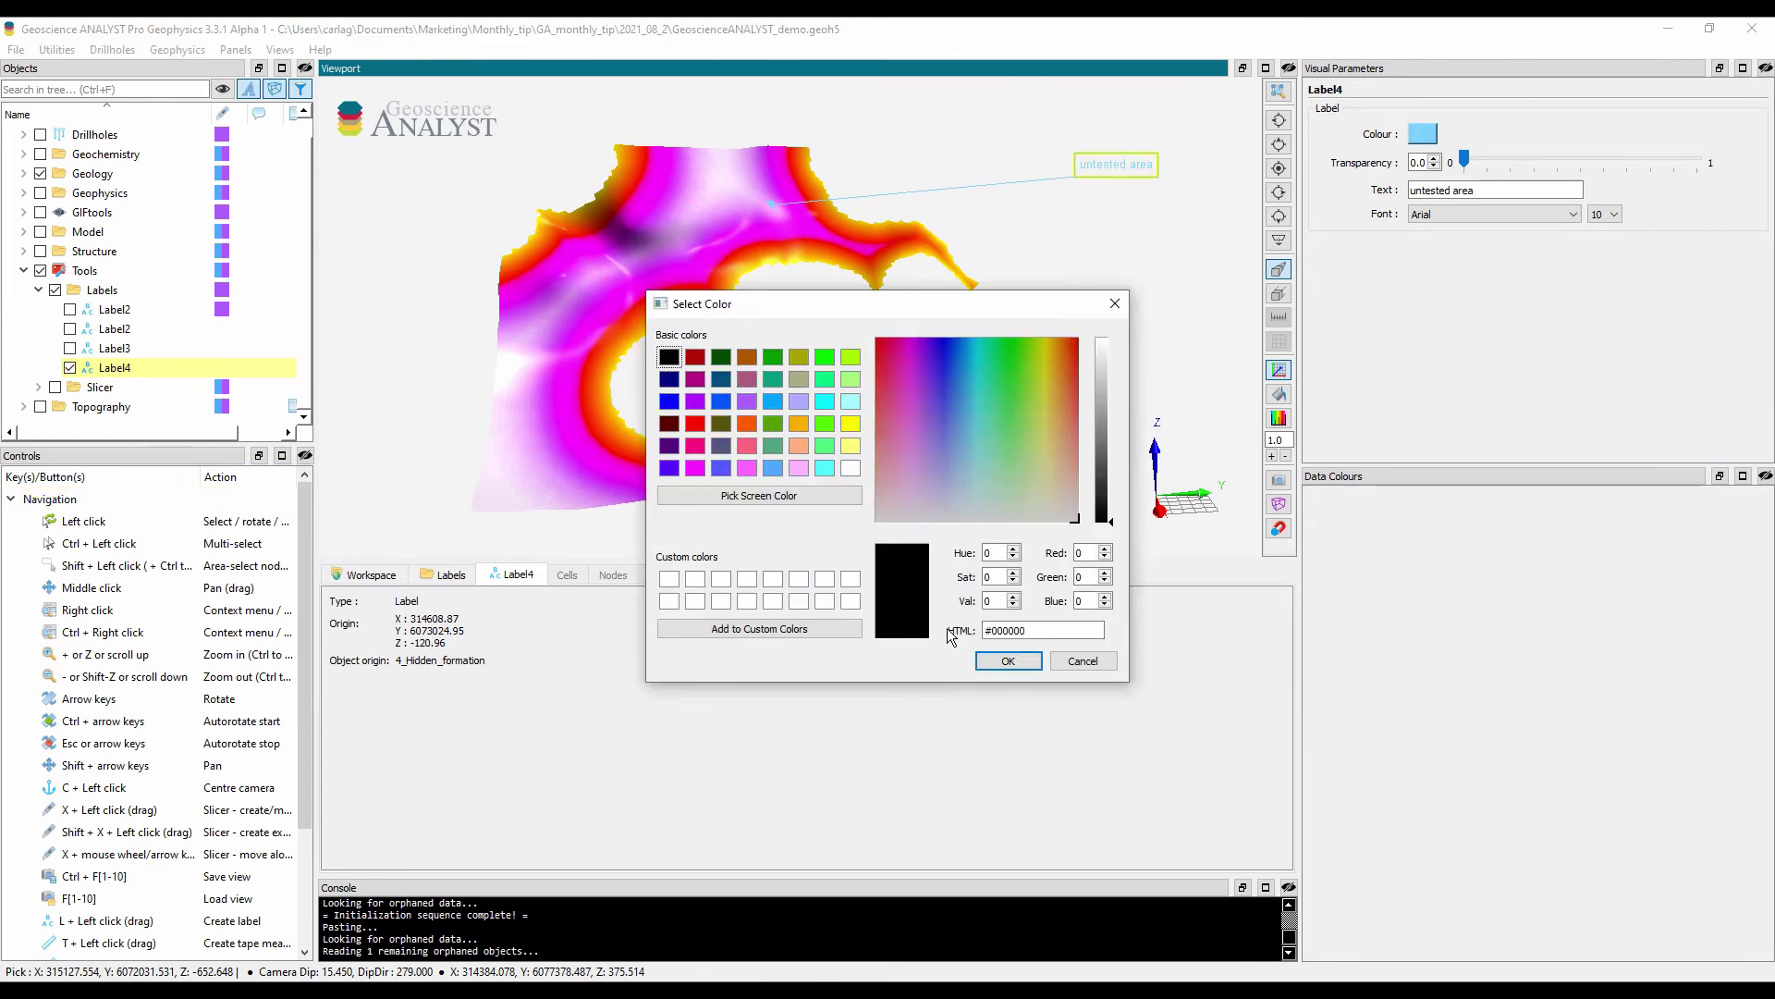
{"action": "left_click", "coordinate": [1000, 664]}
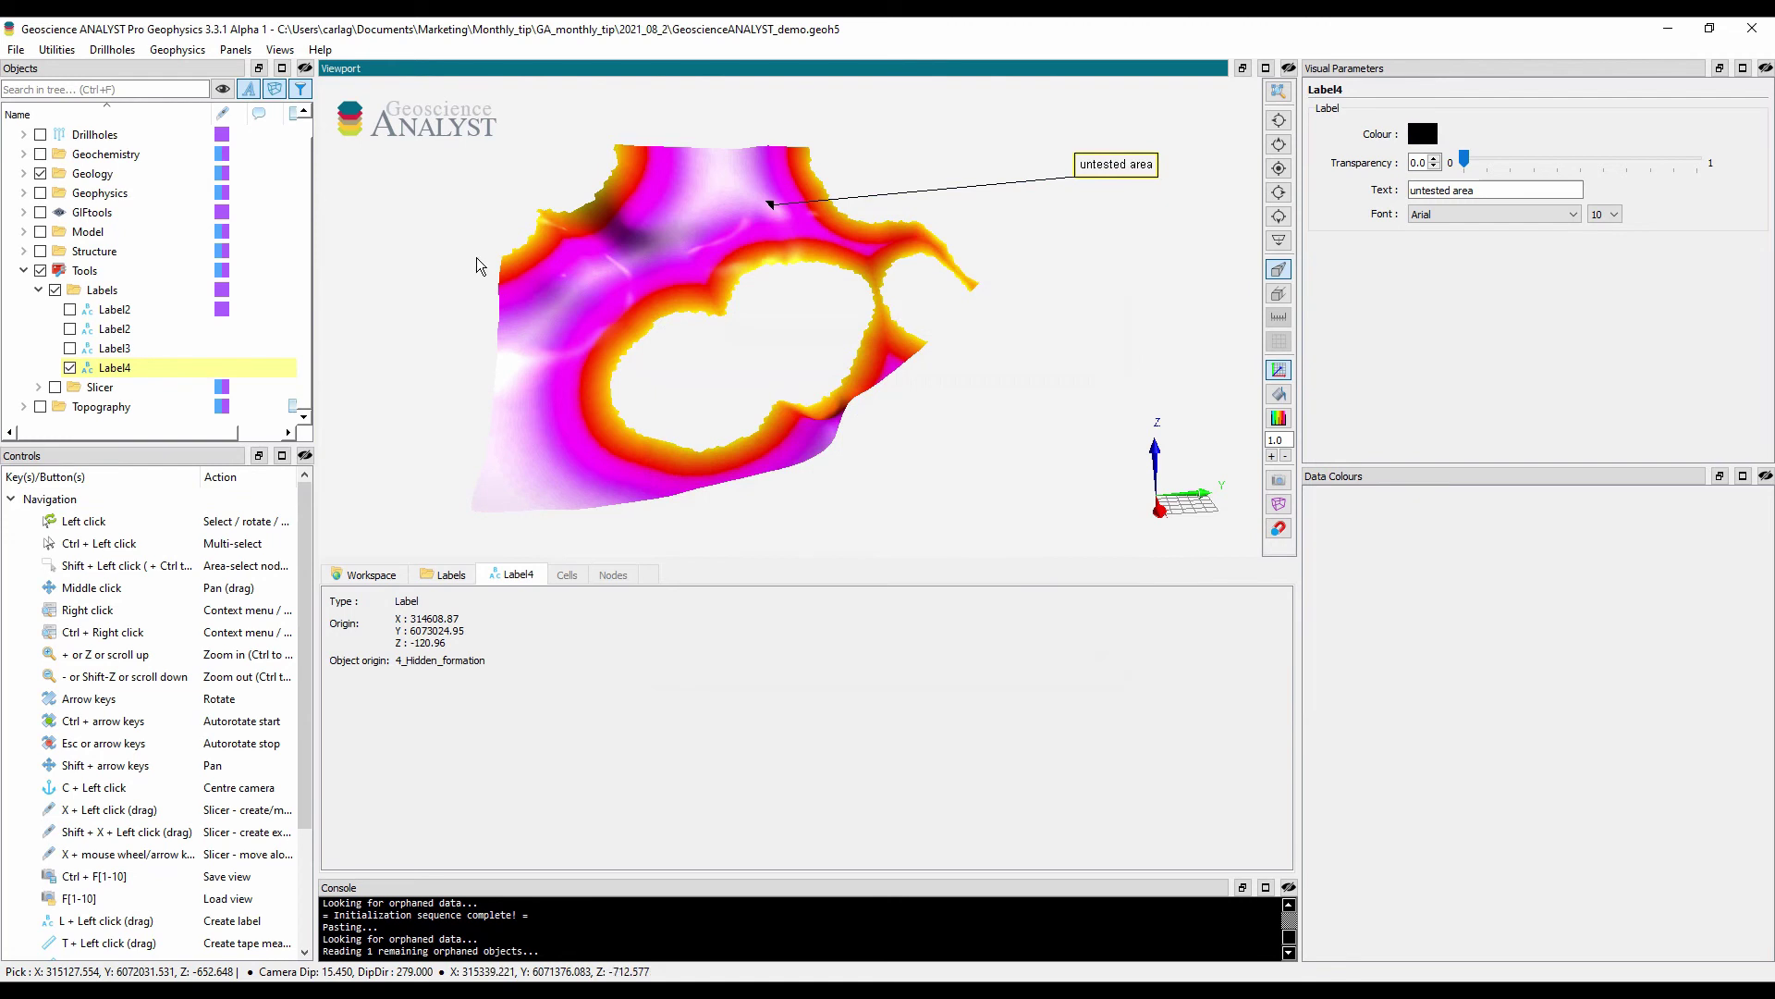
{"action": "left_click", "coordinate": [288, 52]}
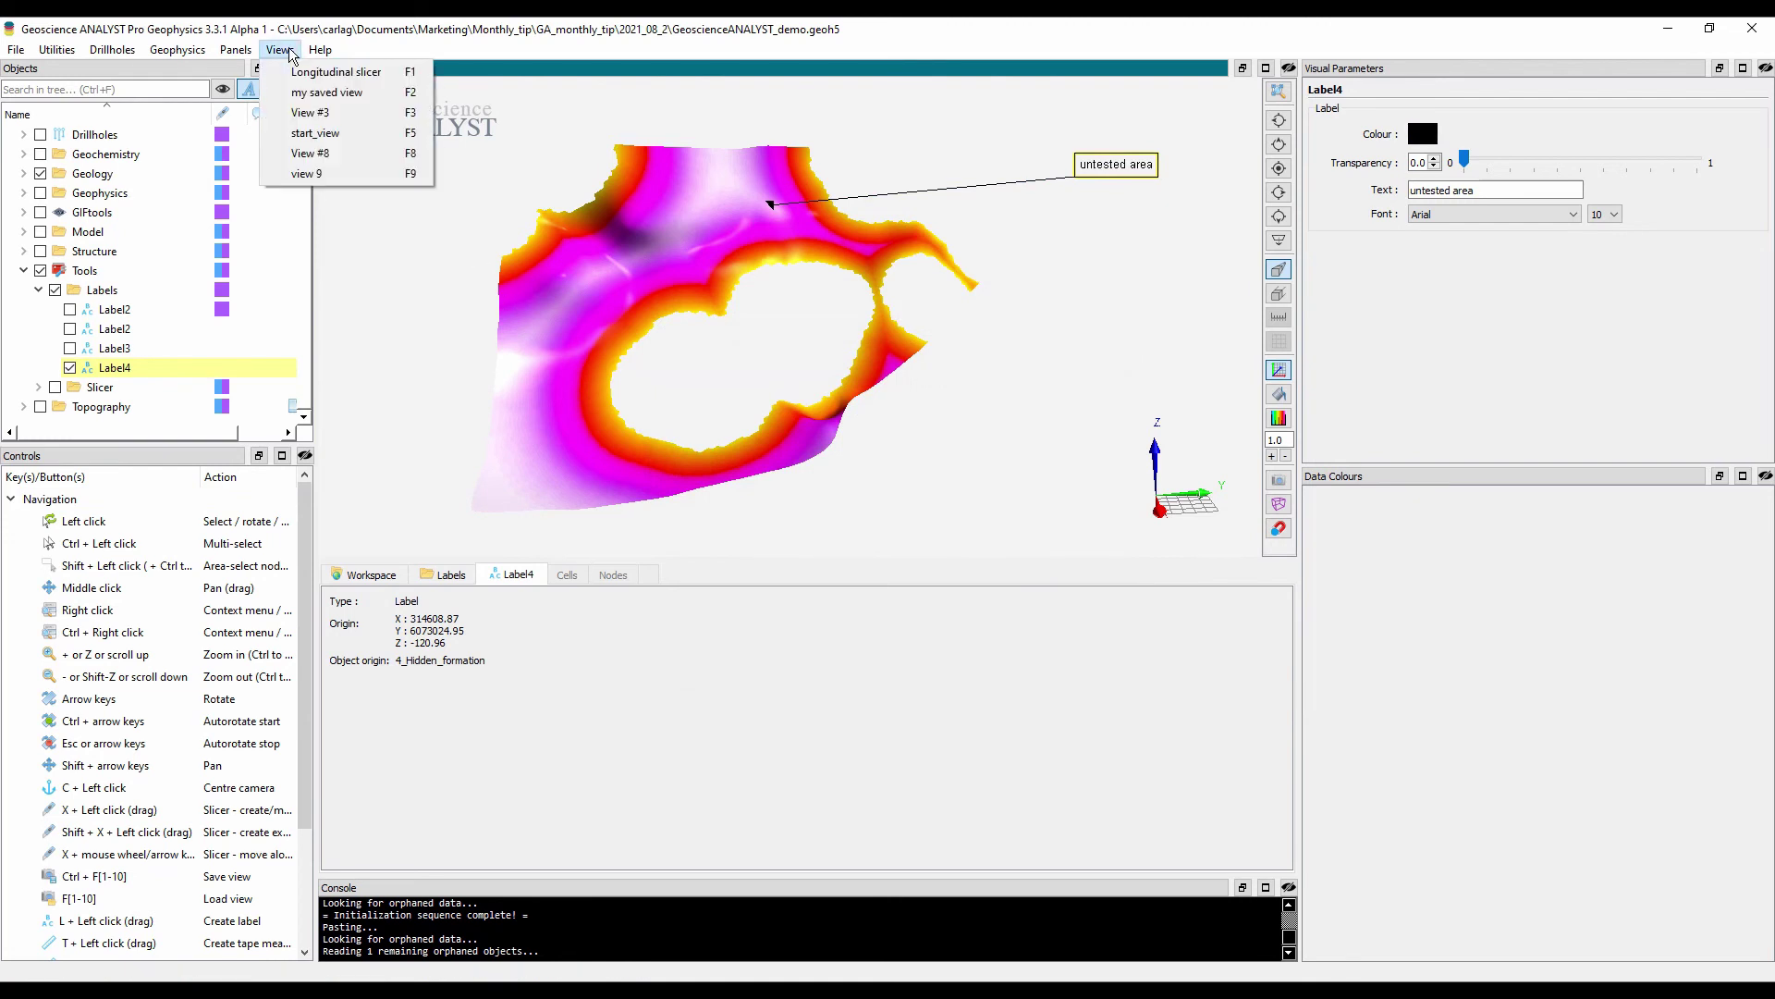
- Load view 9, slide the Quick slicer to dip 88.54, and draw a 1817.6-long tape measurement
{"action": "left_click", "coordinate": [350, 176]}
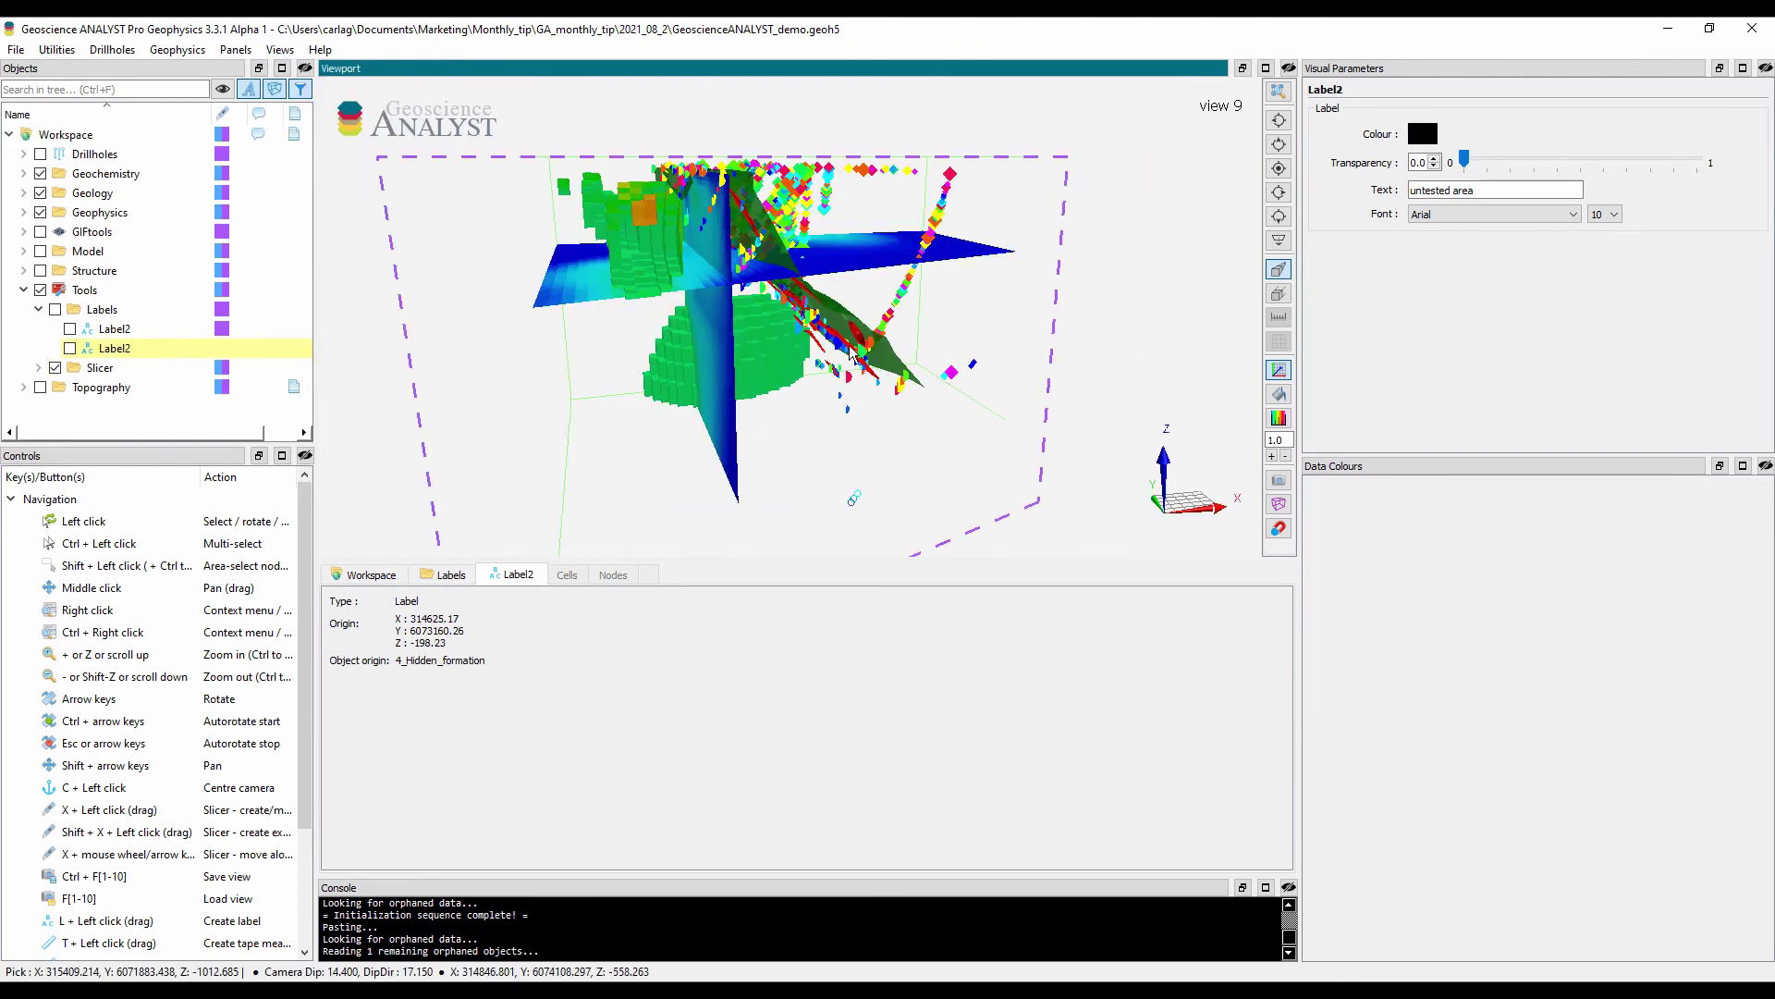
{"action": "left_click", "coordinate": [837, 358]}
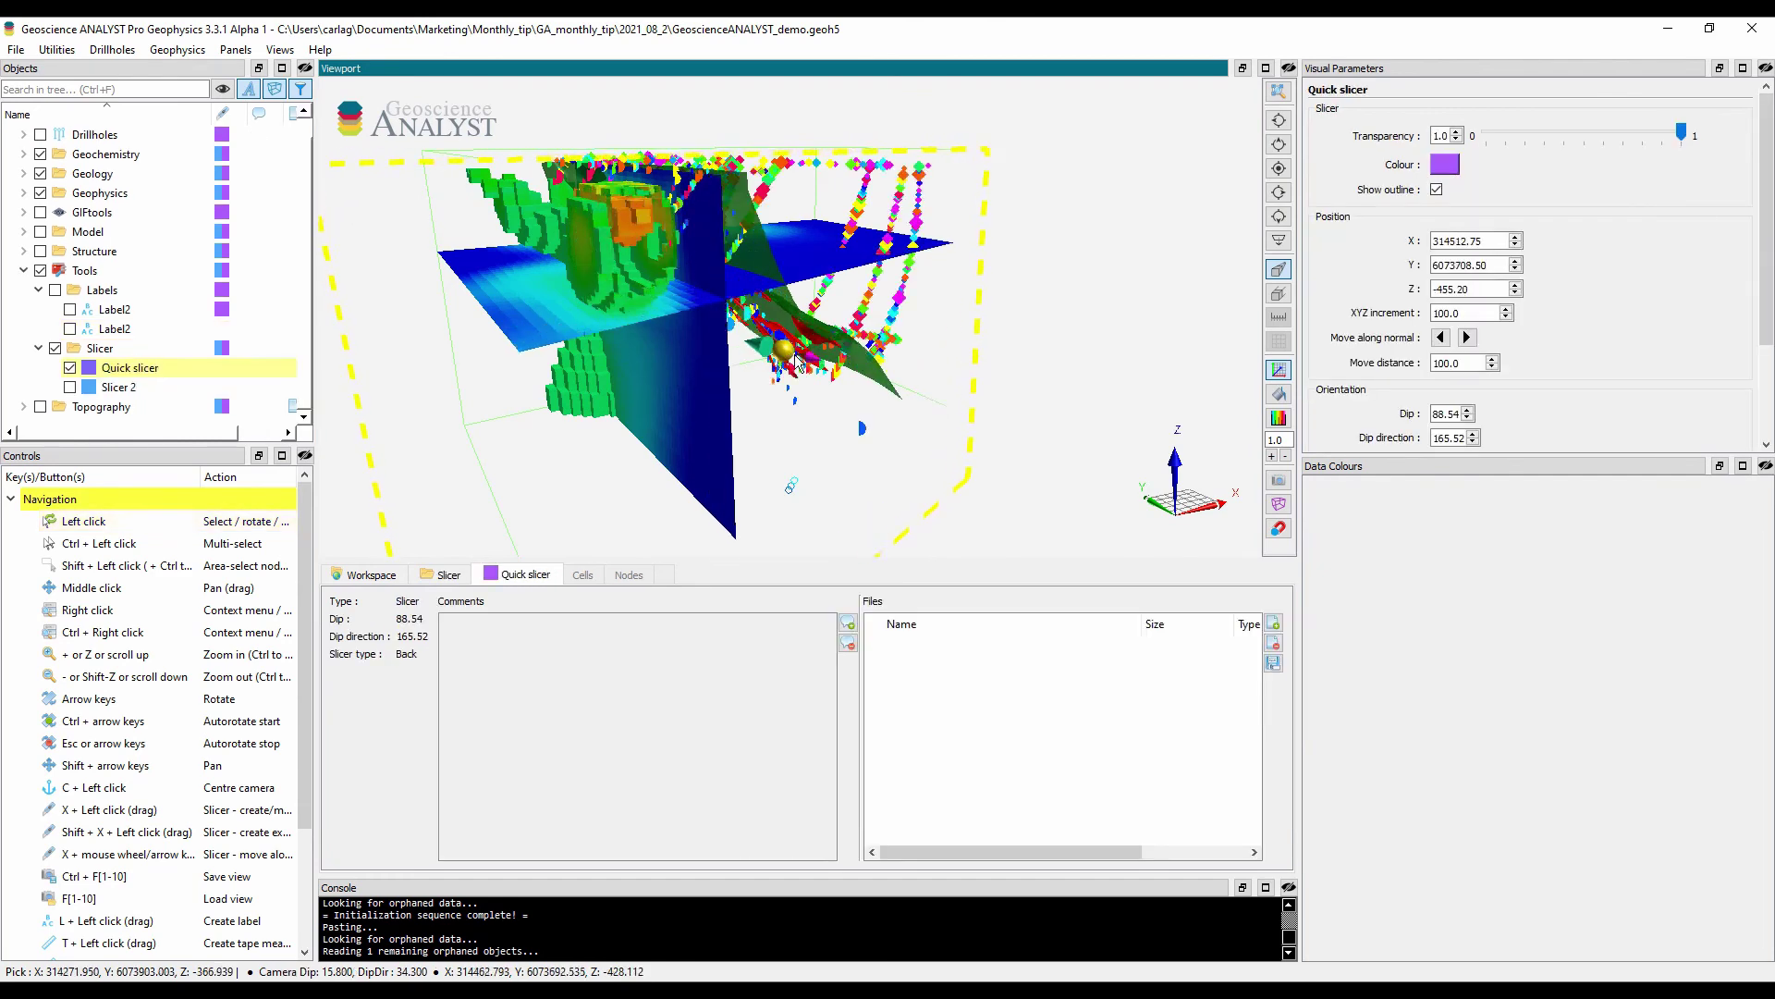
{"action": "left_click_drag", "start_coordinate": [815, 366], "coordinate": [932, 244]}
{"action": "key", "text": "t"}
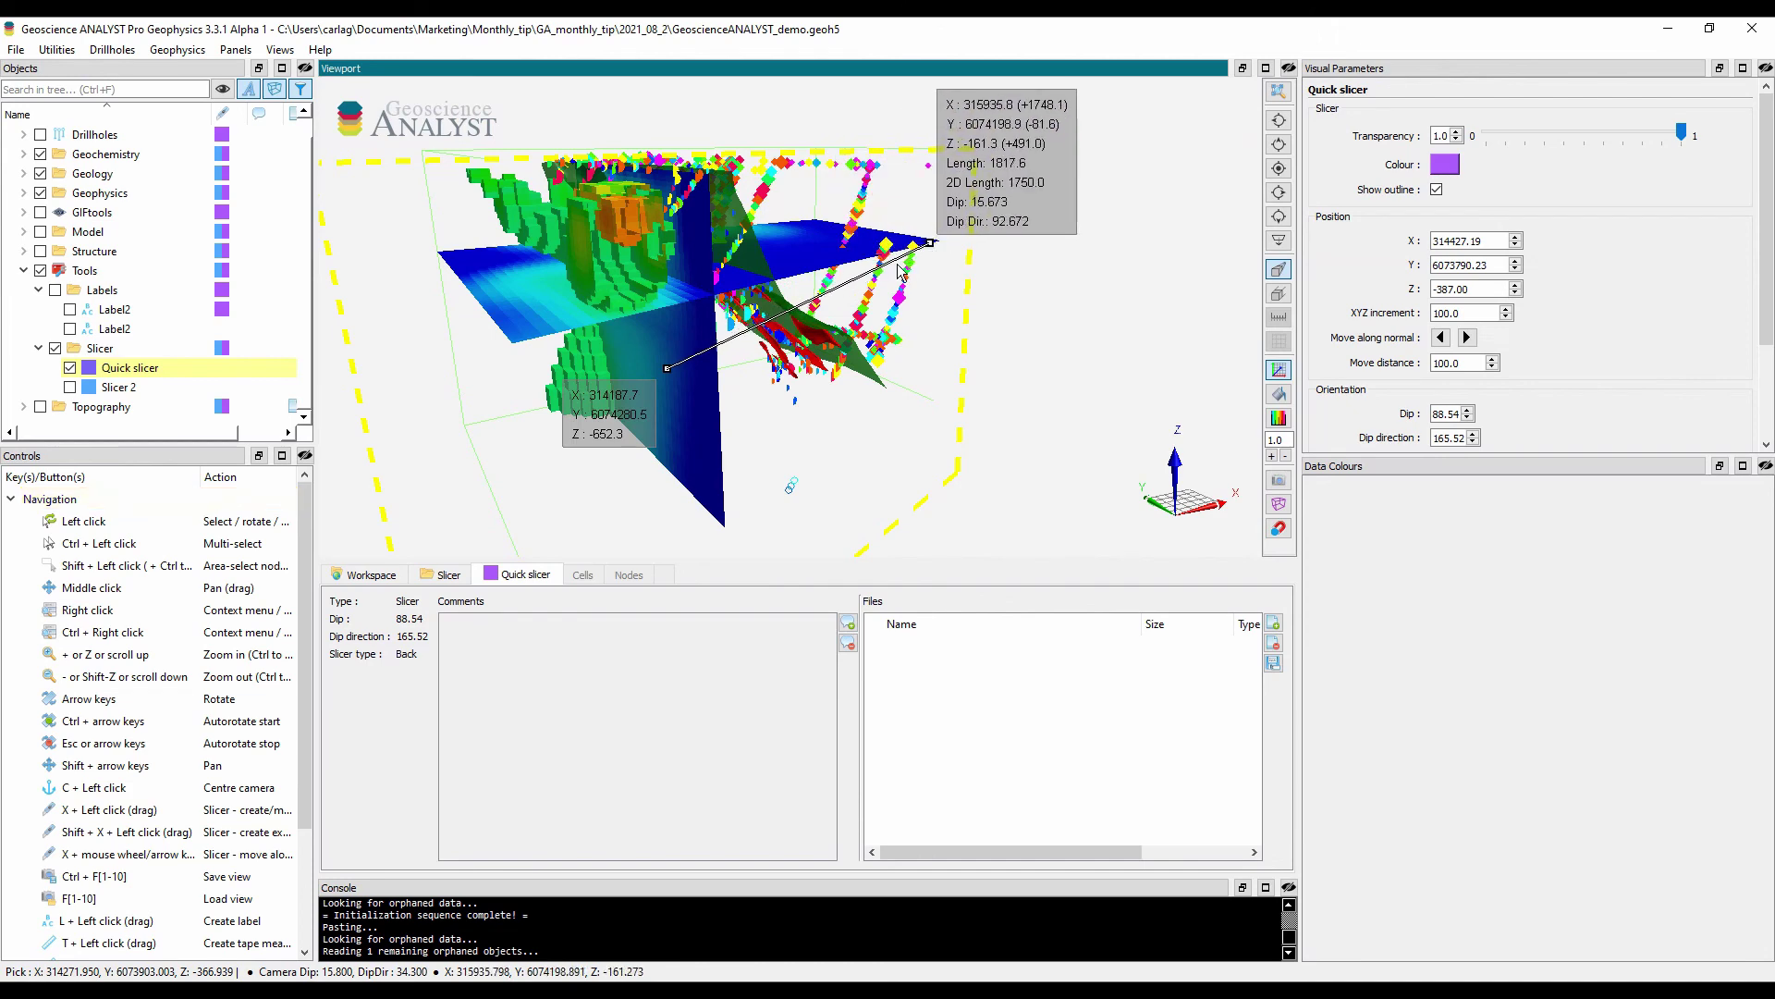
{"action": "middle_click_drag", "start_coordinate": [755, 299], "coordinate": [820, 311]}
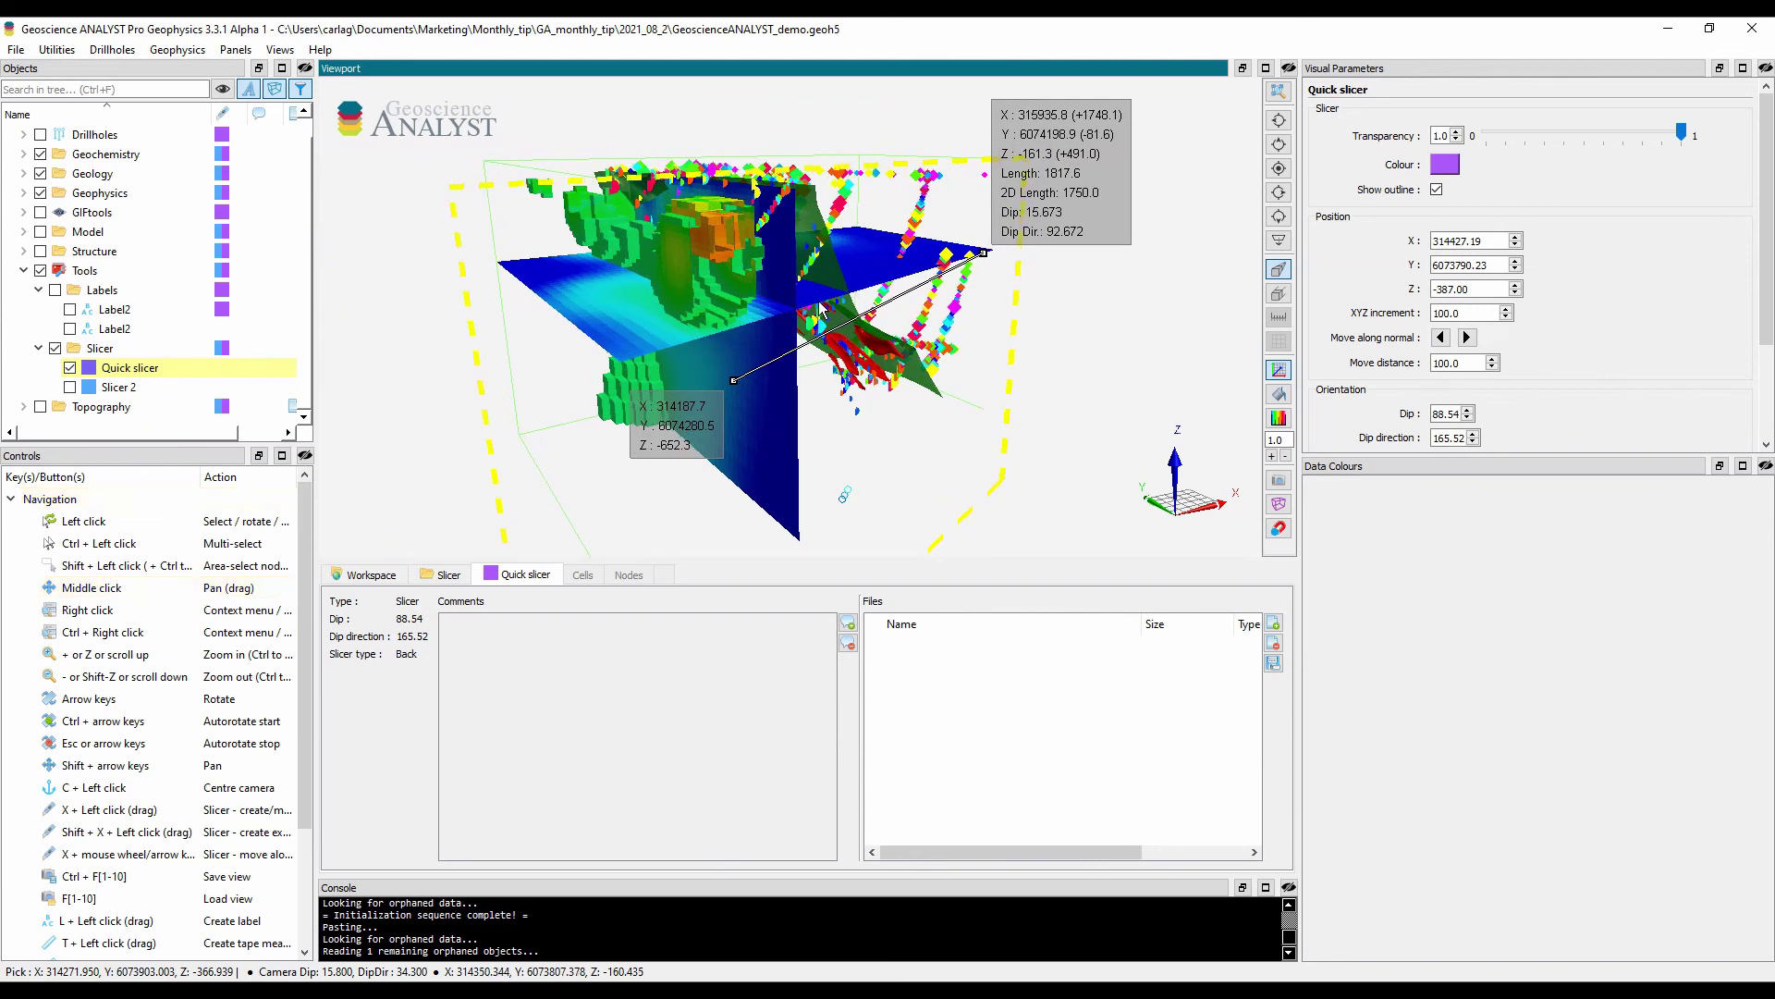